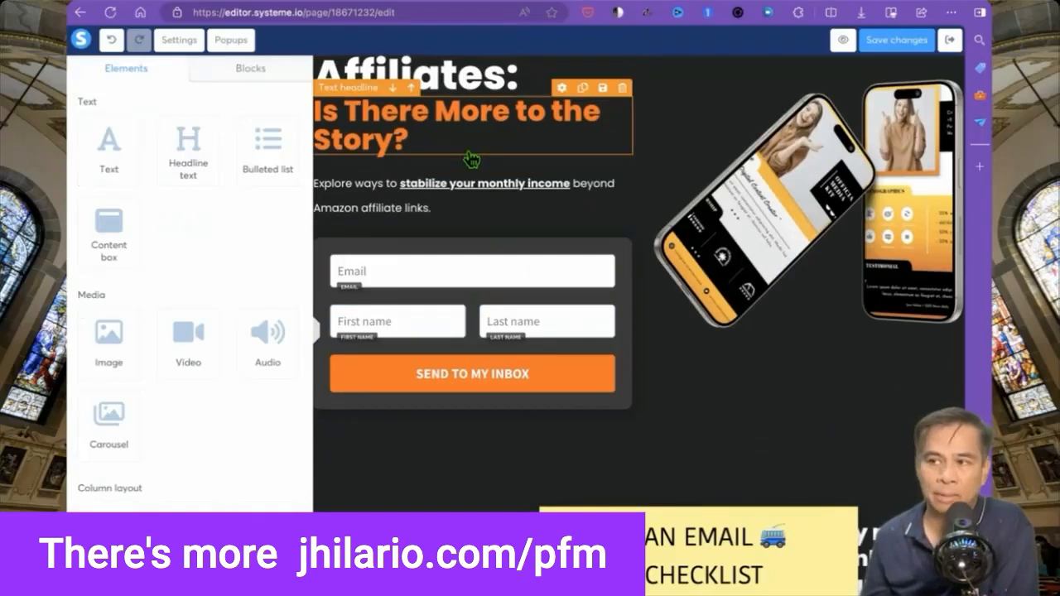
Edit the headline to read 'Is There More to the Story? Free Ebook!'.
left_click(469, 149)
type("Get The Ebook")
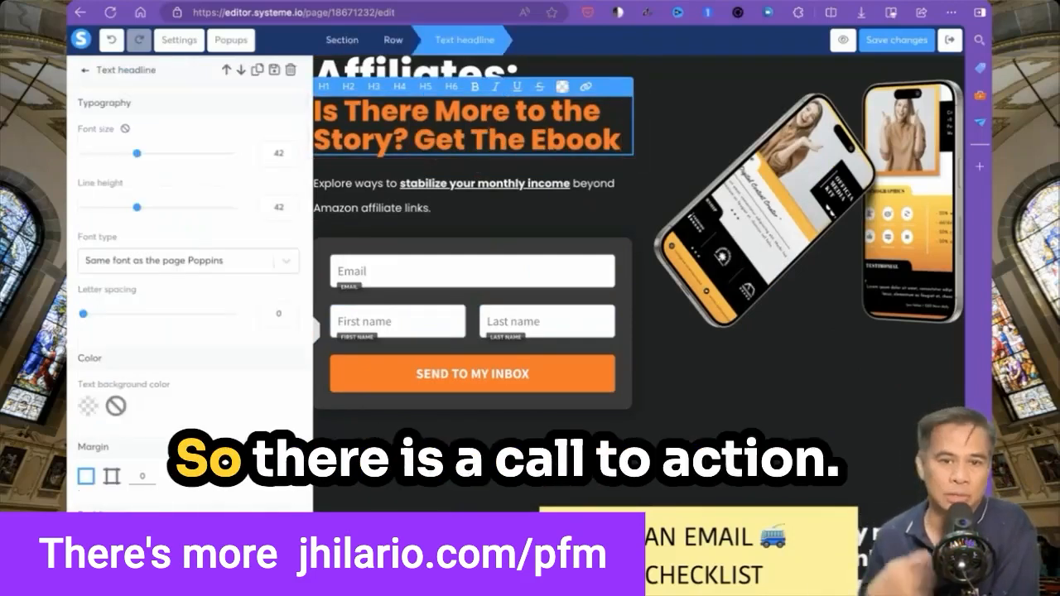
left_click_drag(530, 148, 414, 142)
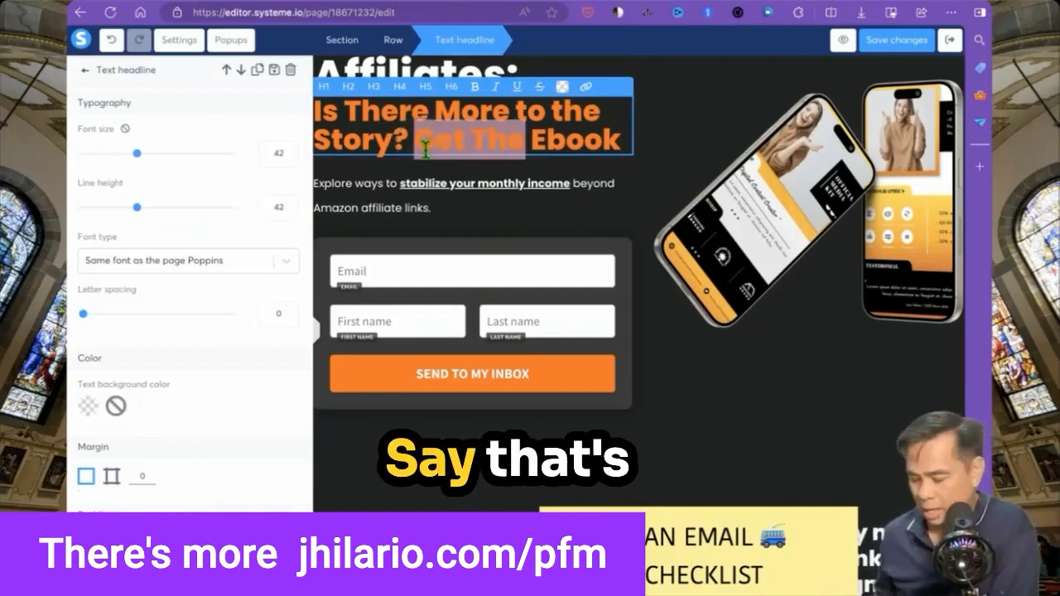
type("Fr")
key("Right")
type("!")
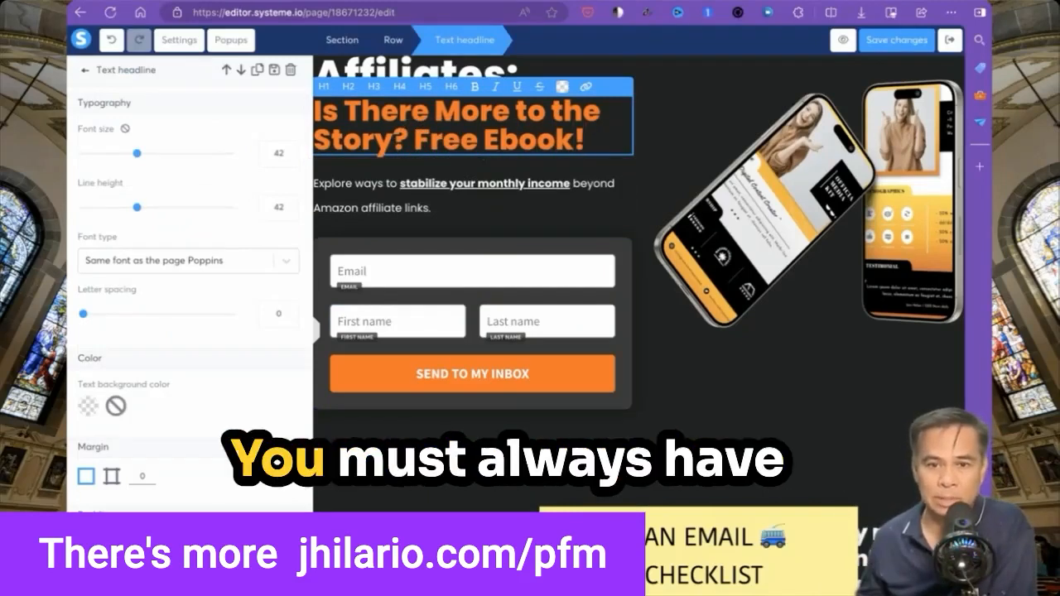
left_click(517, 232)
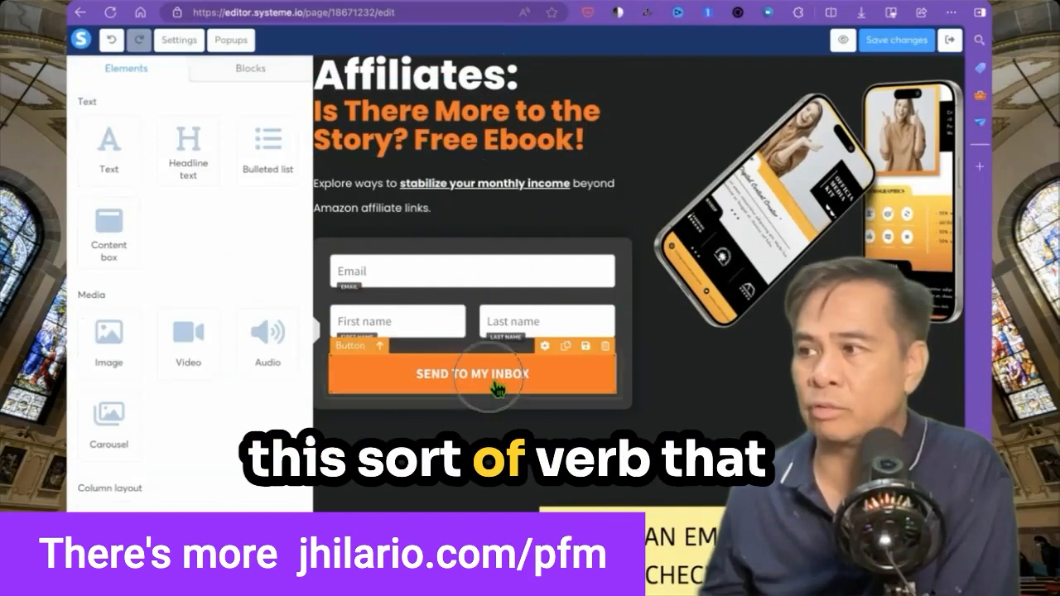
Select the phone mockup image and start replacing its image file.
left_click(532, 373)
left_click(770, 203)
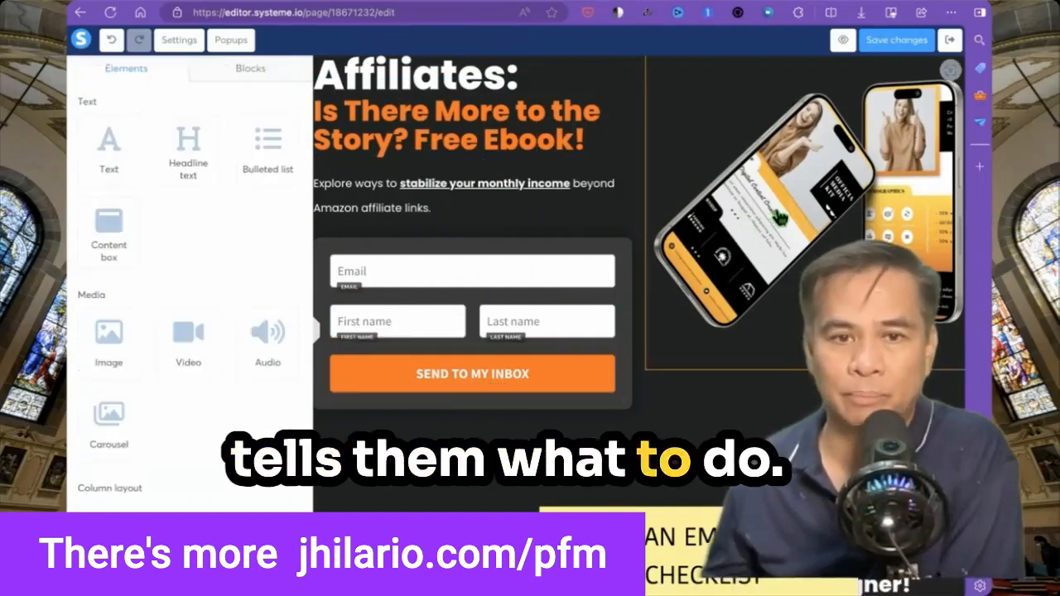
left_click_drag(68, 92, 290, 155)
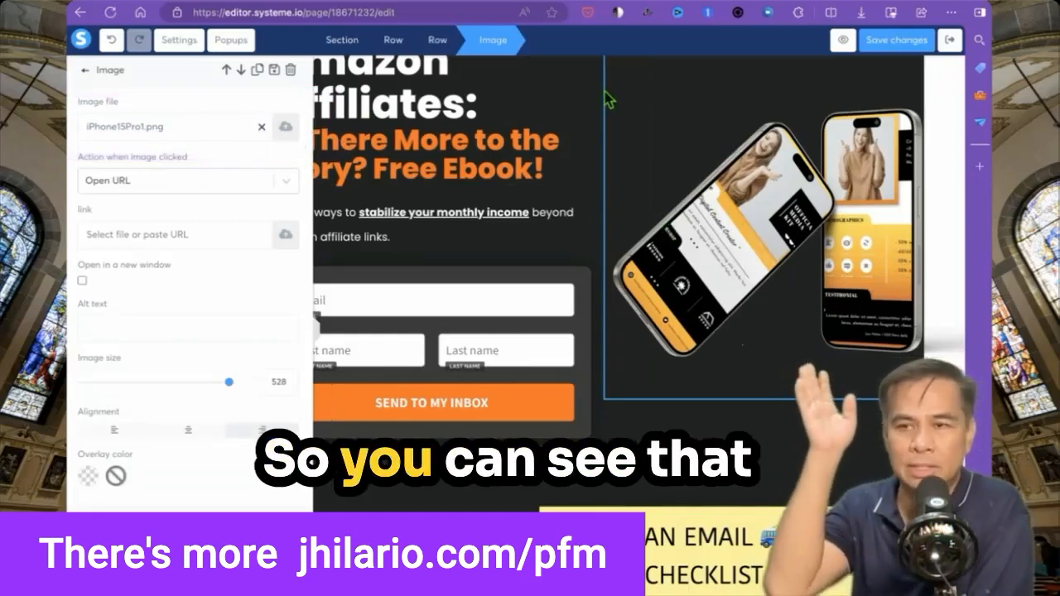
left_click_drag(590, 65, 925, 446)
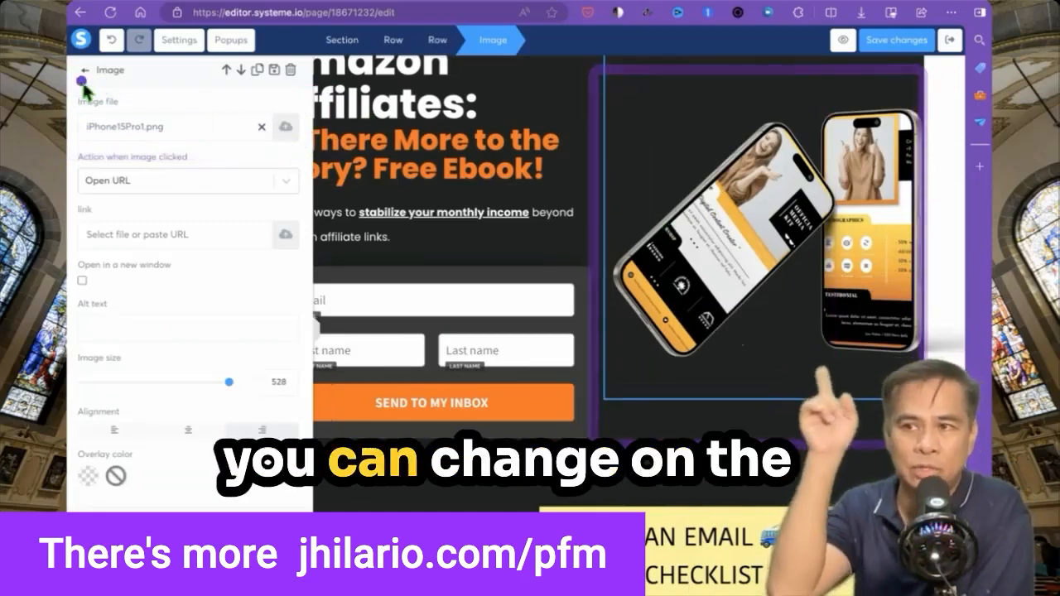
left_click_drag(76, 90, 292, 147)
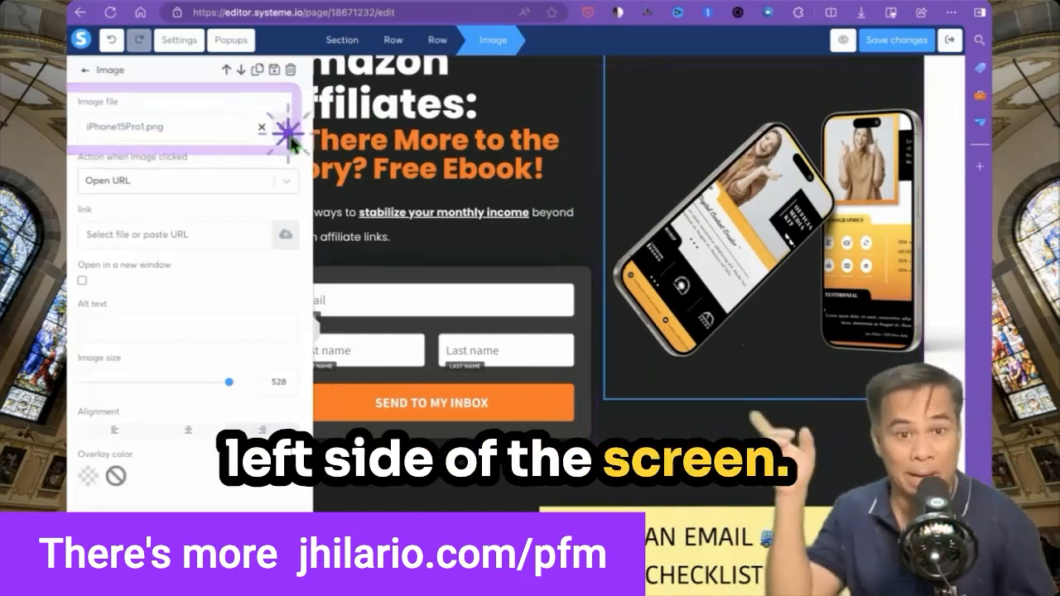
left_click(288, 135)
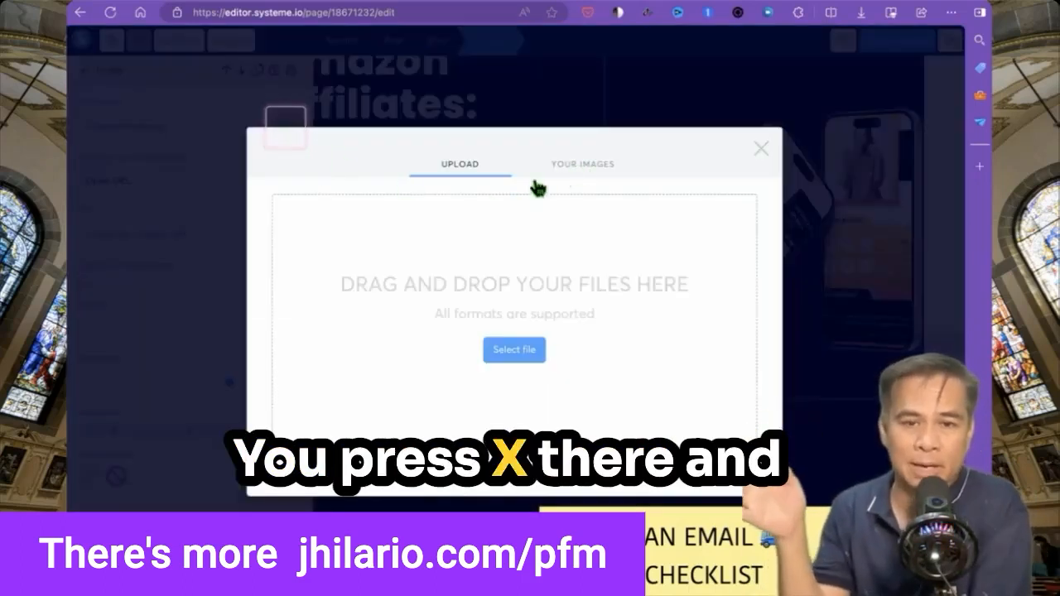
Swap the phone mockup for the ebook cover PNG from Downloads, sized to 395.
left_click(527, 354)
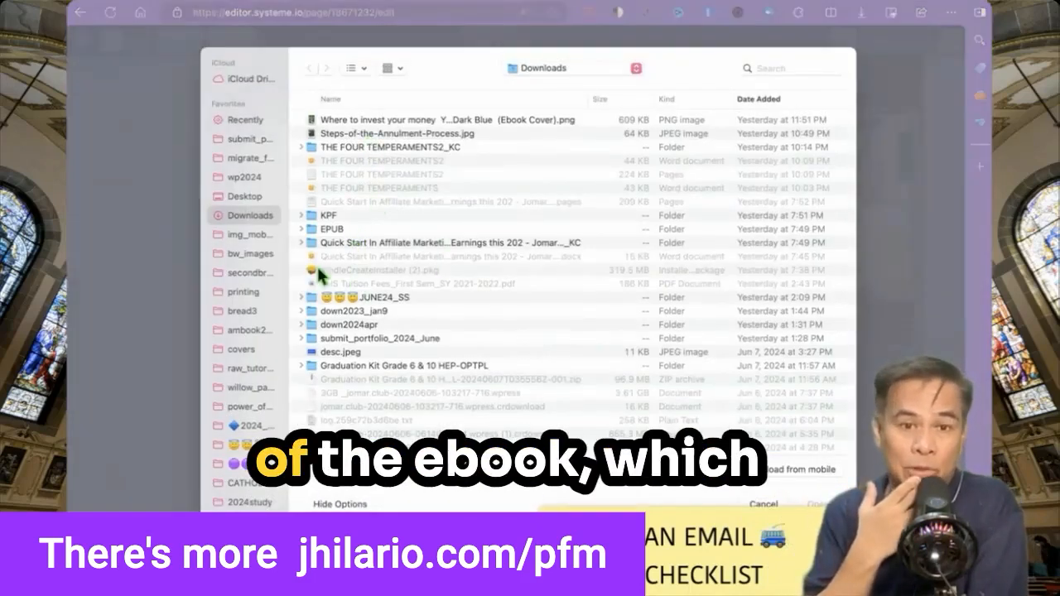
double_click(391, 122)
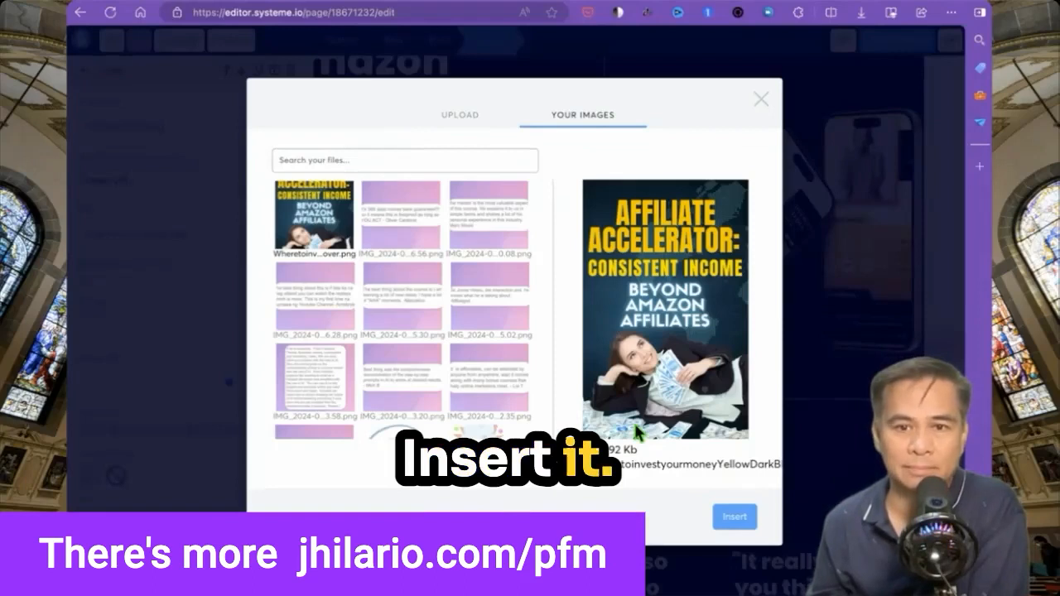
left_click(735, 517)
left_click_drag(224, 381, 192, 382)
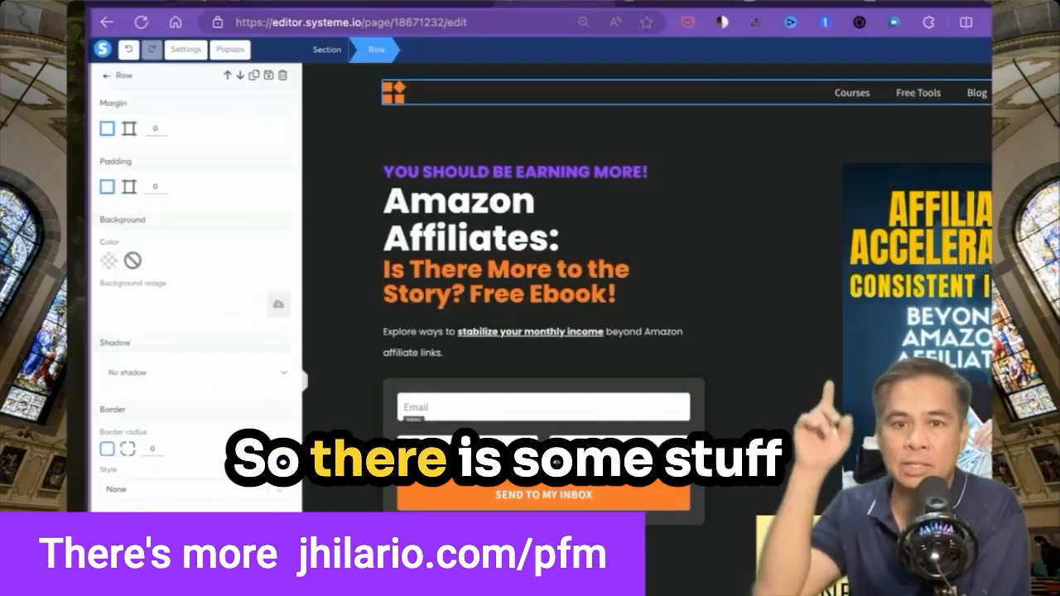
Delete the header row holding the logo and navigation links with its trash icon.
left_click(913, 119)
key("ctrl+a")
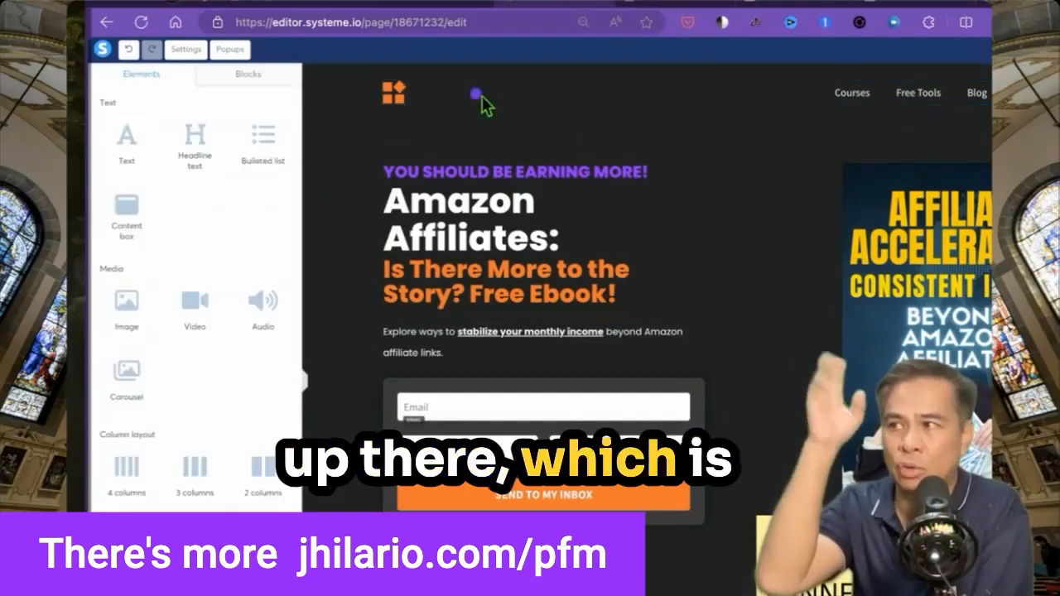
left_click_drag(331, 66, 993, 121)
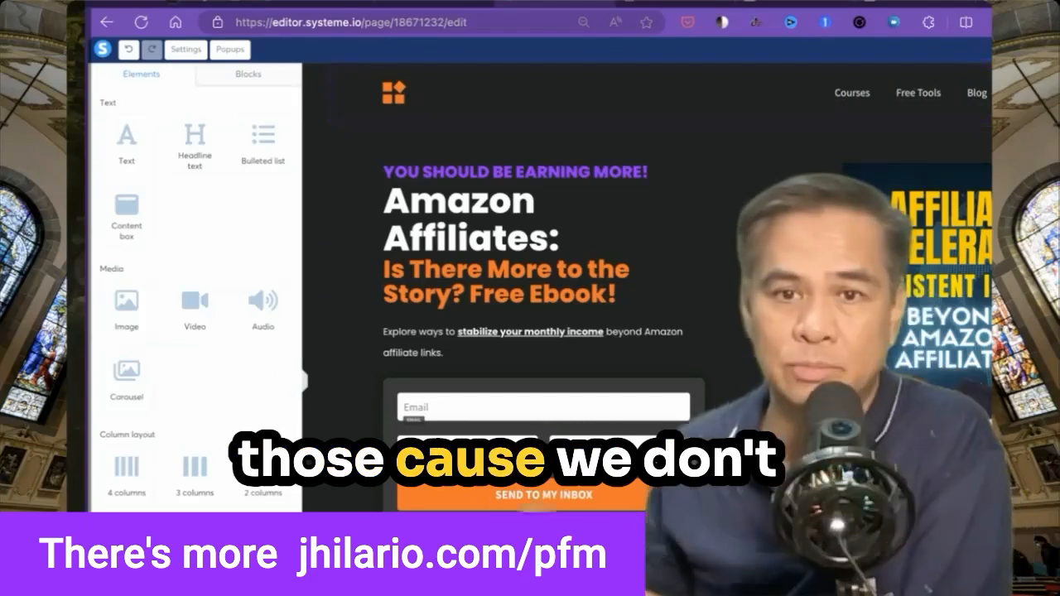
mouse_move(990, 117)
left_mouse_down()
mouse_move(517, 100)
mouse_move(382, 86)
mouse_move(391, 65)
left_mouse_up()
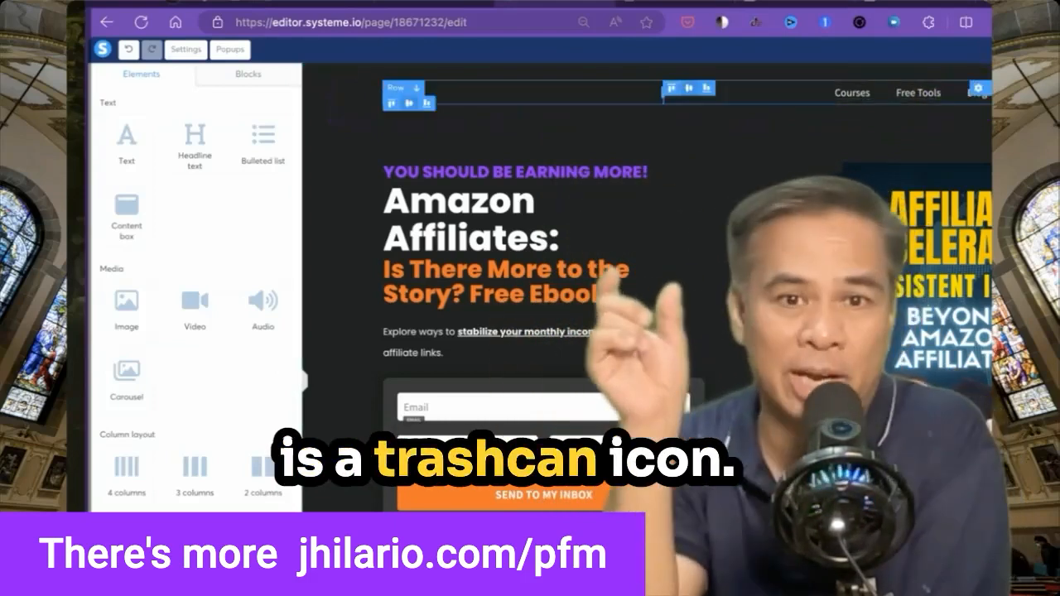
left_click(986, 71)
scroll(646, 290, "down", 4)
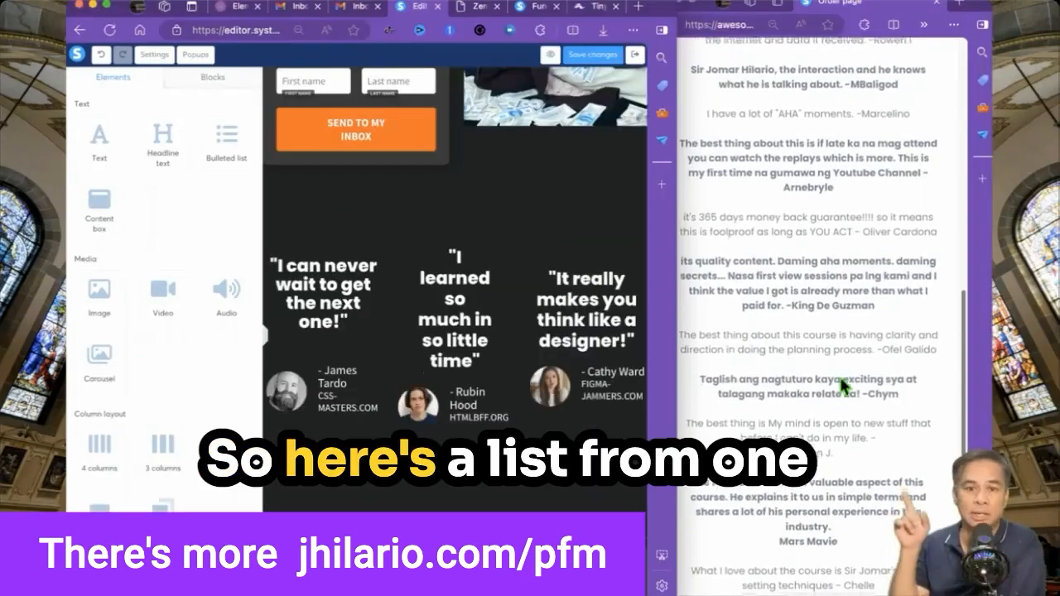
Paste the mentor testimonial text over the first testimonial quote.
scroll(842, 381, "down", 1)
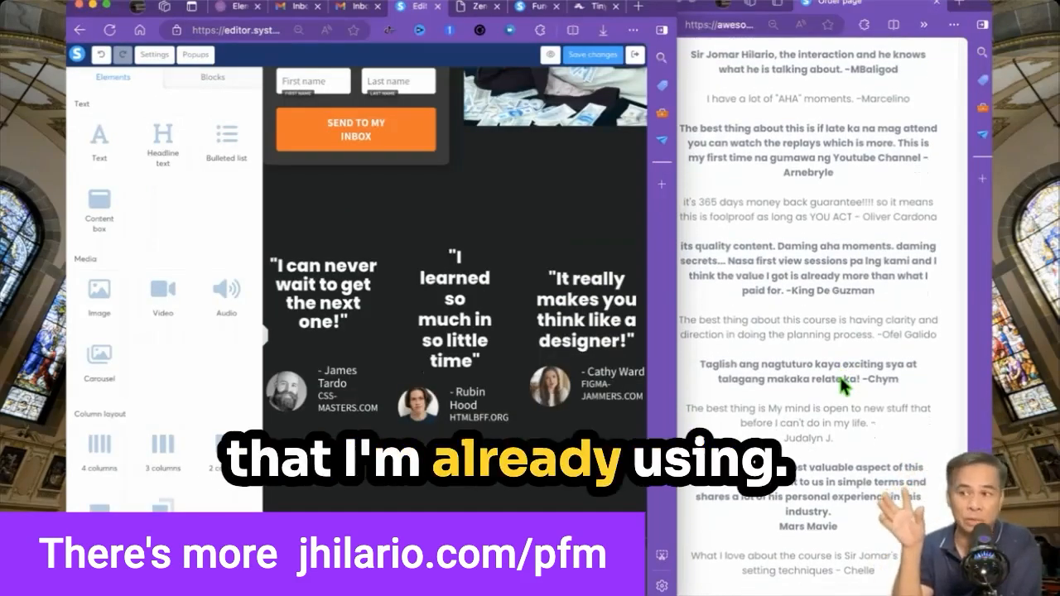
left_click(762, 499)
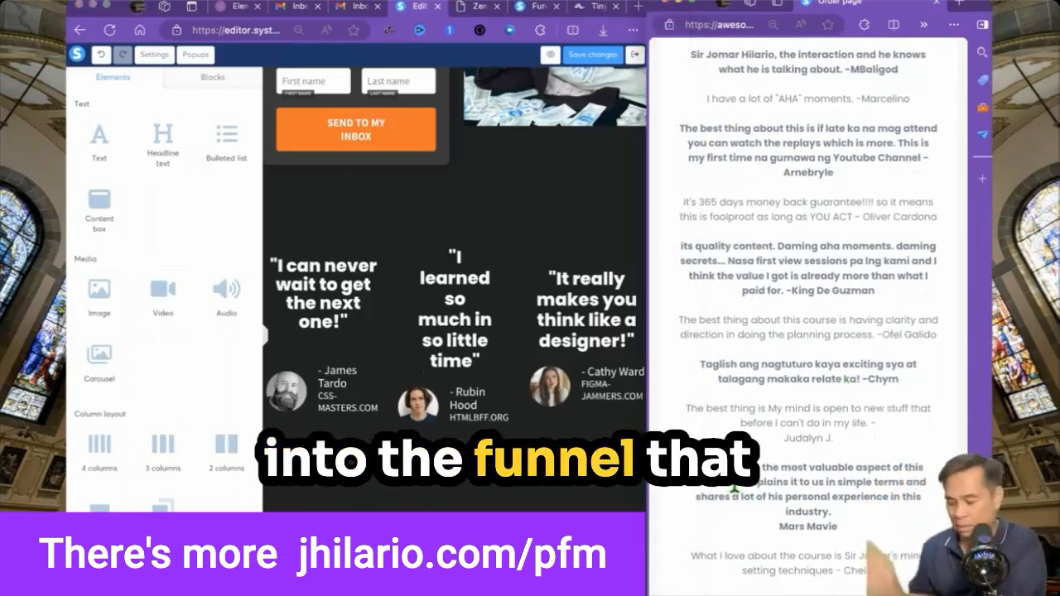
left_click_drag(732, 487, 686, 481)
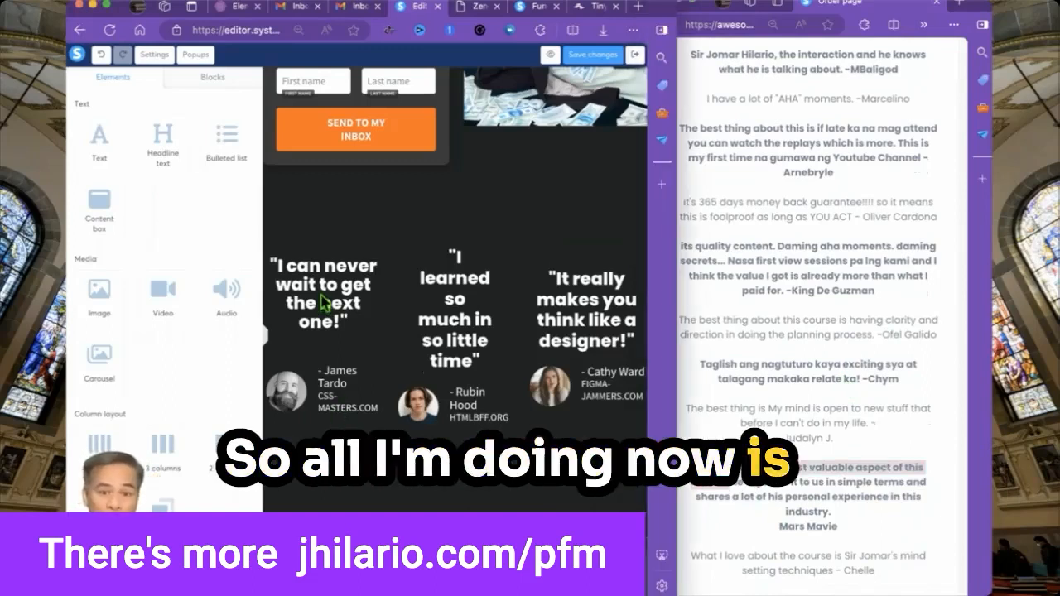
triple_click(321, 297)
type("the mentor is the most valuable aspect of this course.")
Replace the CSS-MASTERS.COM byline with the reviewer's name and delete the first avatar photo.
left_click_drag(839, 527, 748, 517)
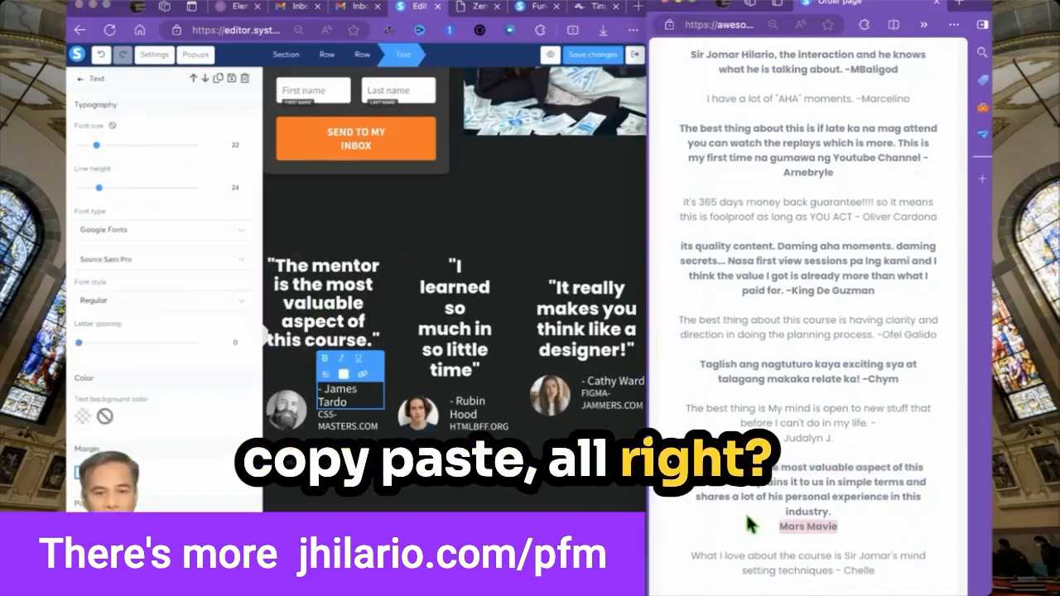
triple_click(348, 426)
key("BackSpace")
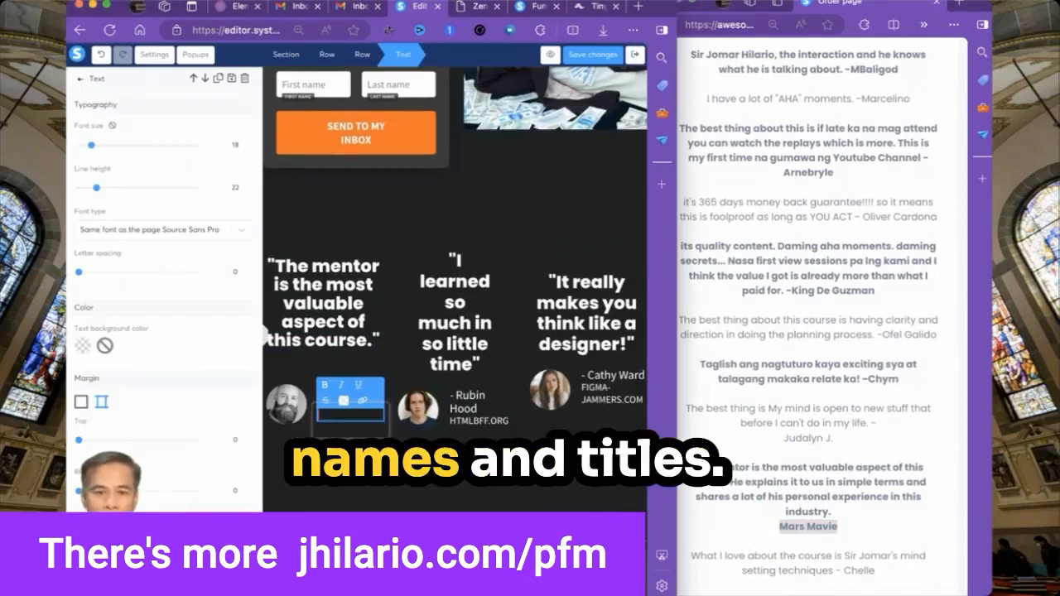
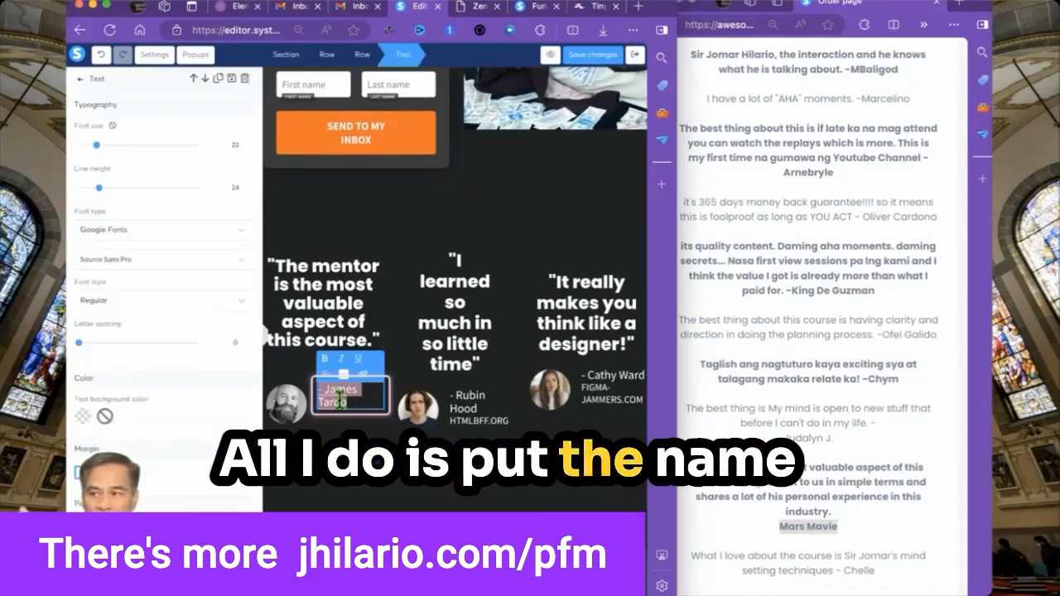
left_click(272, 411)
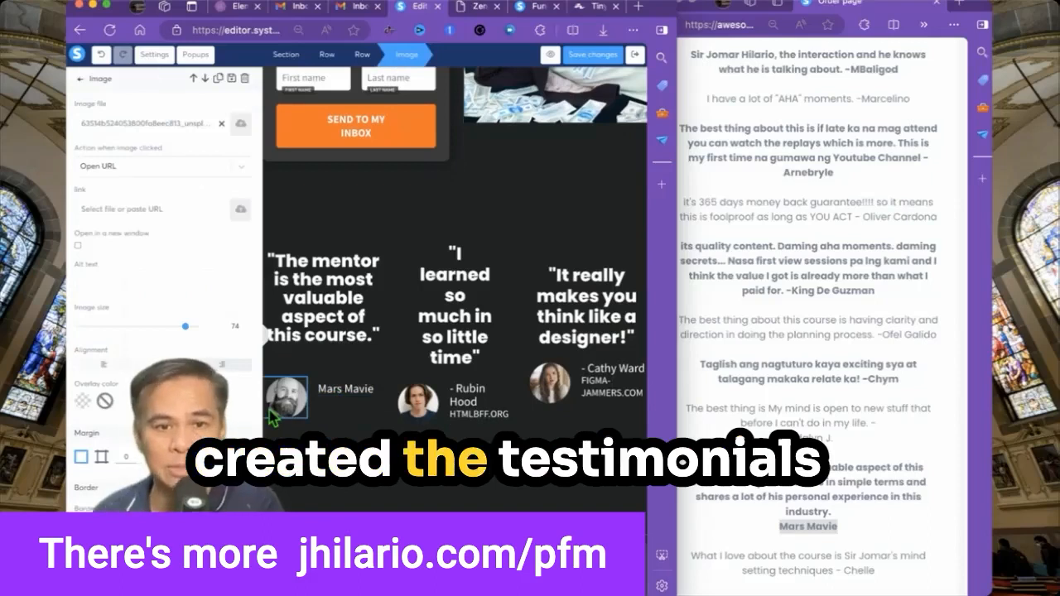
left_click(271, 411)
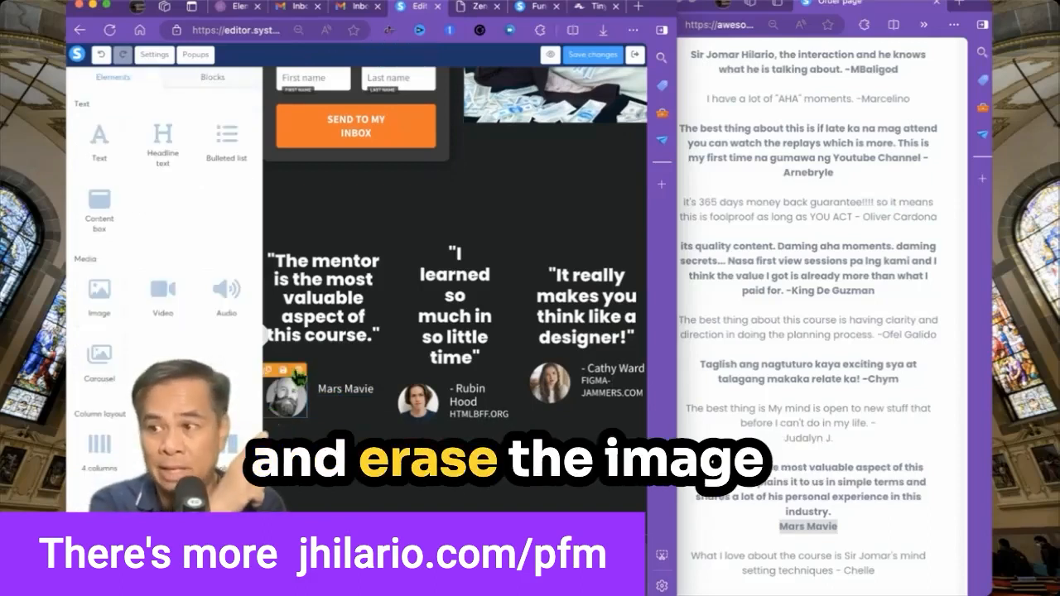
left_click(300, 370)
left_click(471, 102)
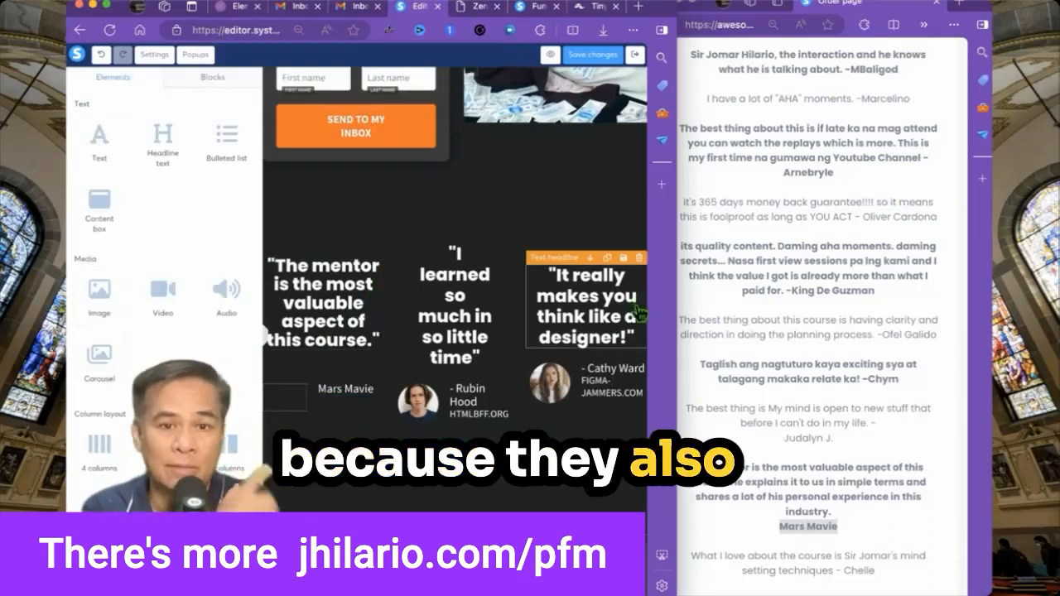
Paste the Taglish testimonial text into the middle testimonial quote.
left_click(820, 389)
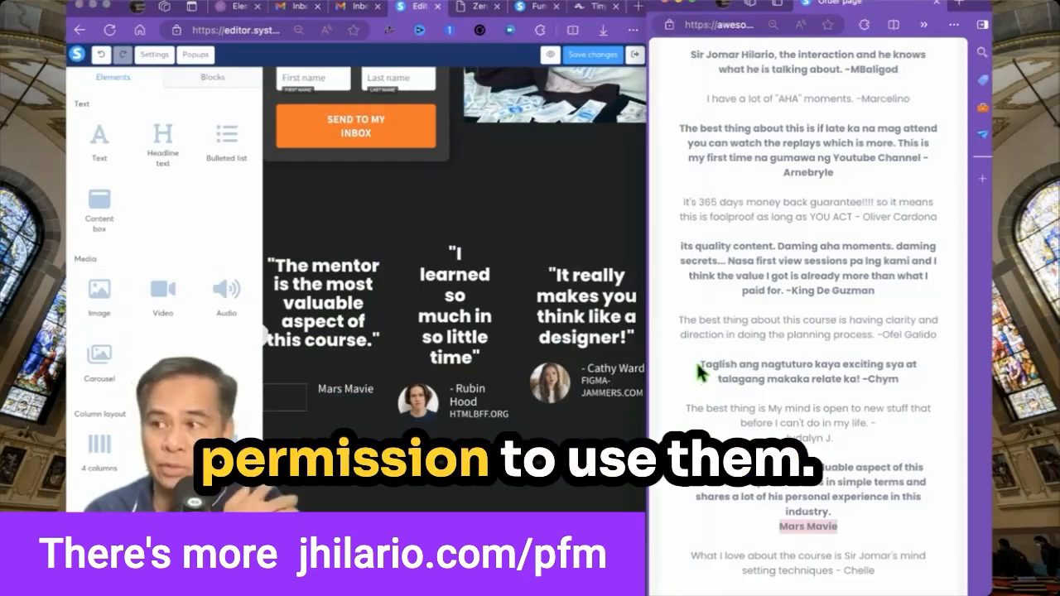
left_click_drag(703, 365, 914, 383)
key("ctrl+c")
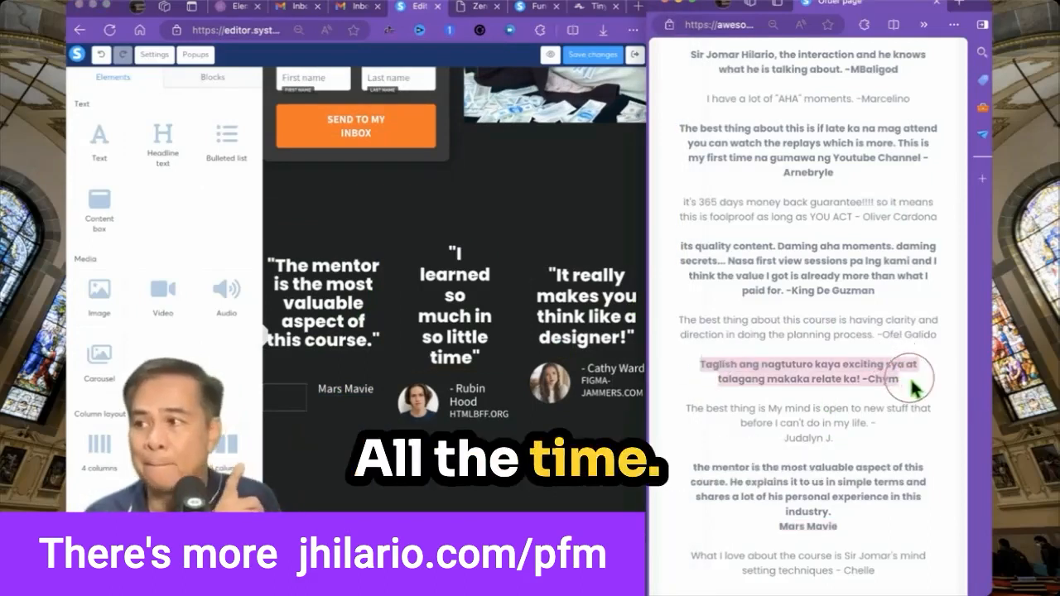
left_click(455, 329)
key("ctrl+a")
key("ctrl+v")
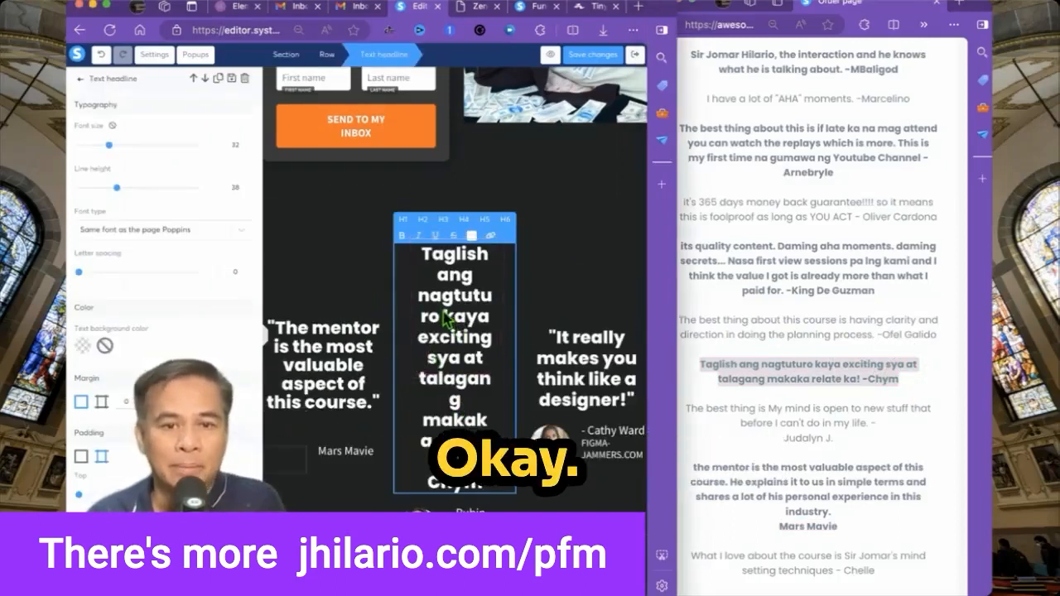
left_click(442, 316)
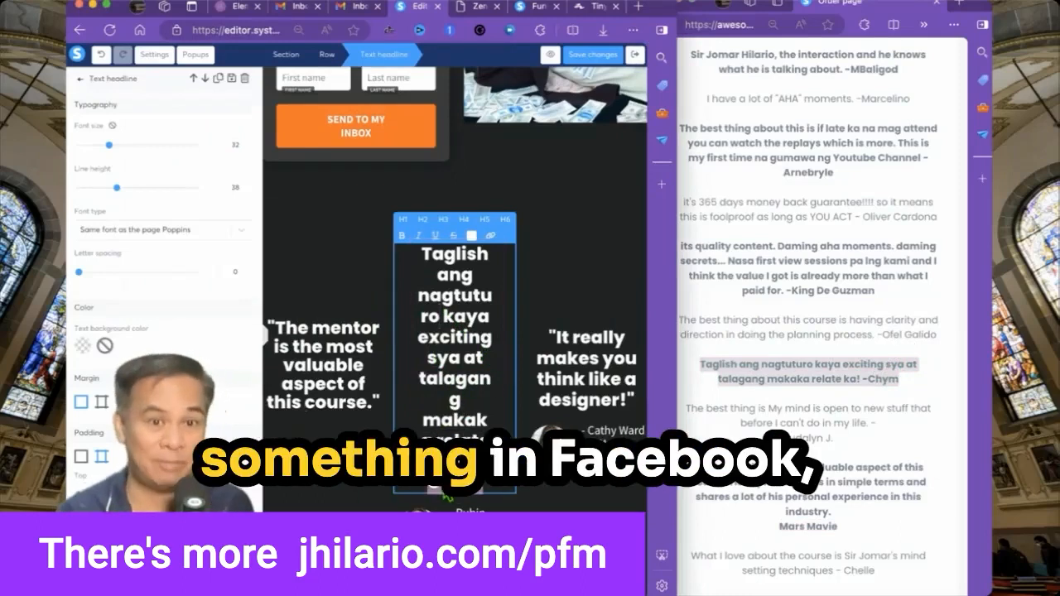
Delete the extra element under the middle quote and enter the new student's name.
left_click(464, 499)
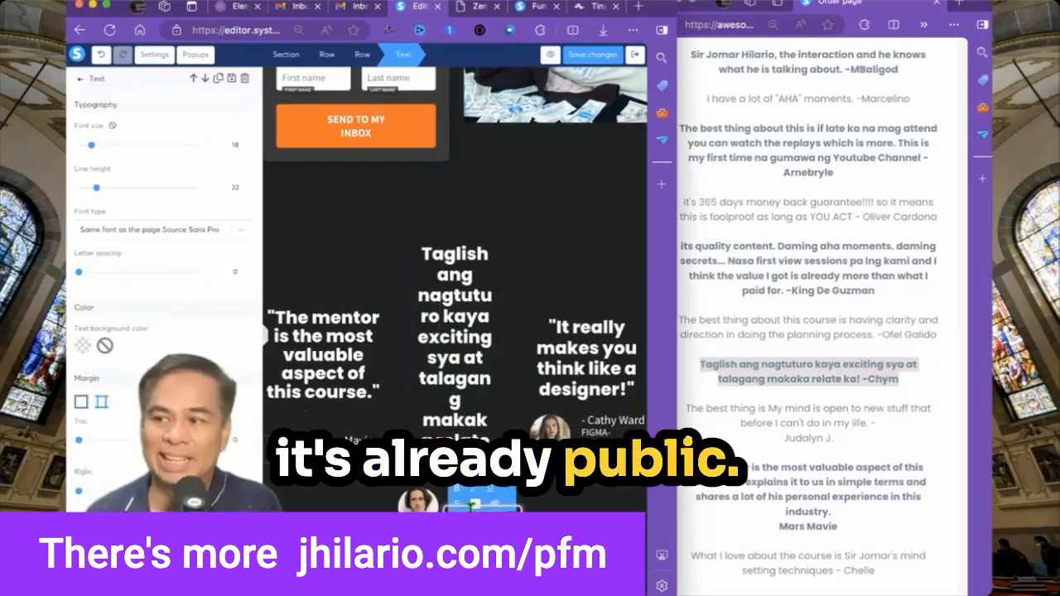
key("Delete")
key("Return")
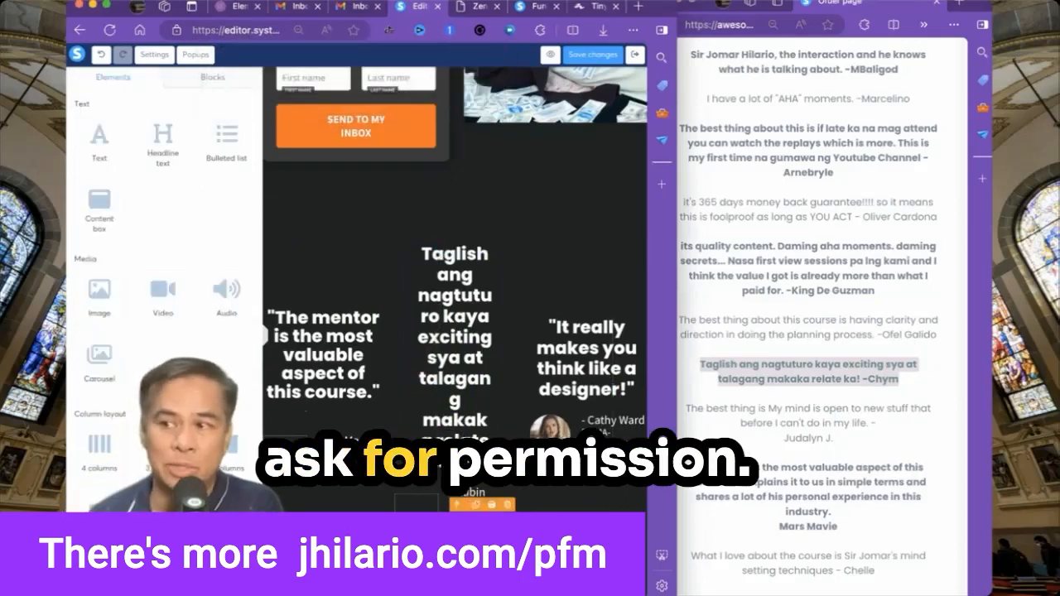
triple_click(487, 497)
type("Chym")
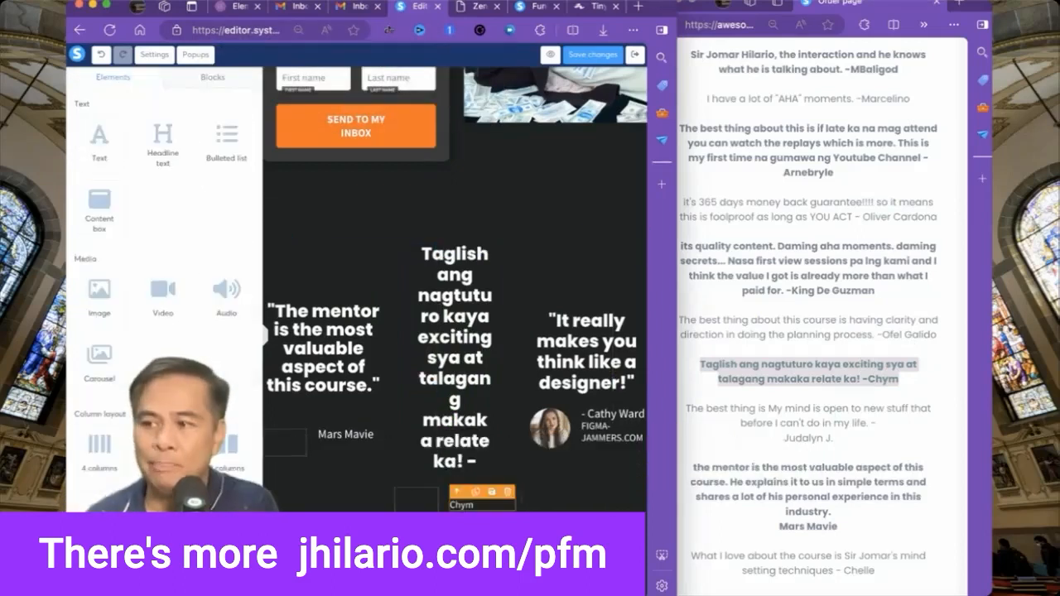
left_click(375, 410)
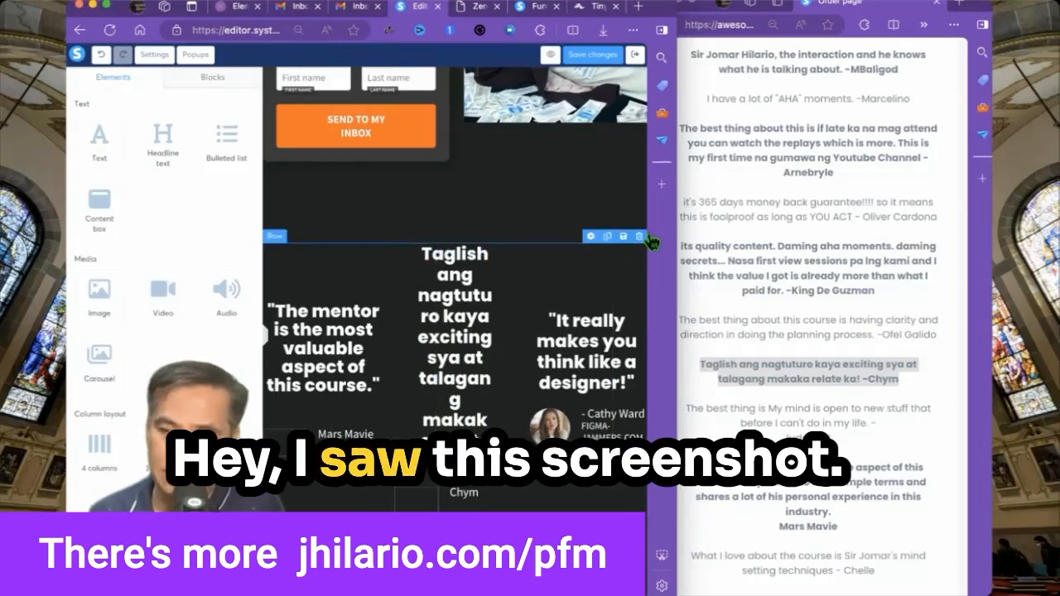
Clean the third quote text, removing the stray dash and the appended author name.
left_click_drag(682, 226, 838, 189)
left_click(884, 295)
scroll(883, 290, "down", 3)
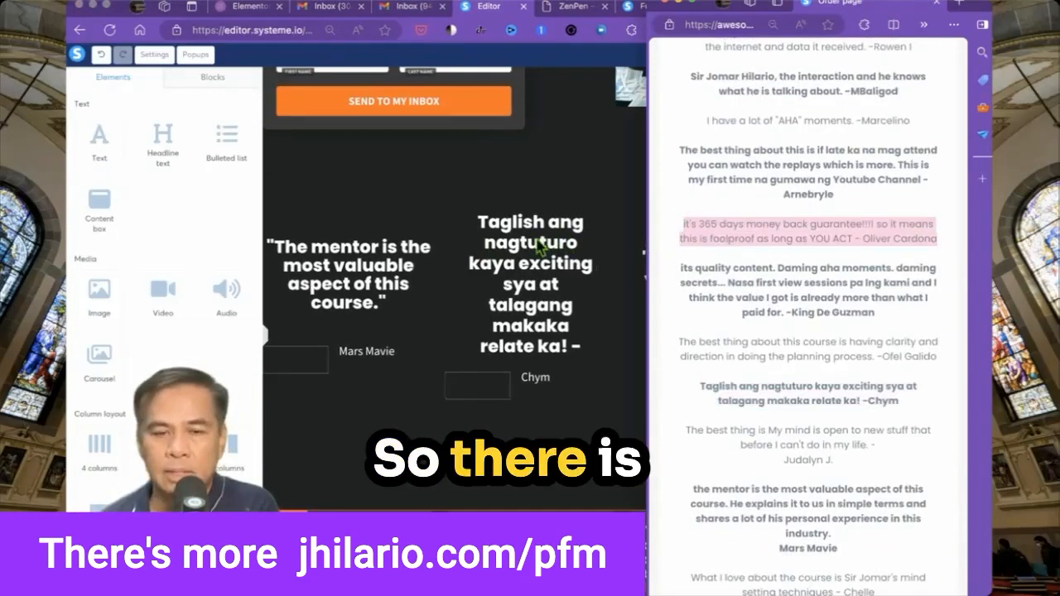
left_click(537, 242)
triple_click(535, 242)
left_click(672, 273)
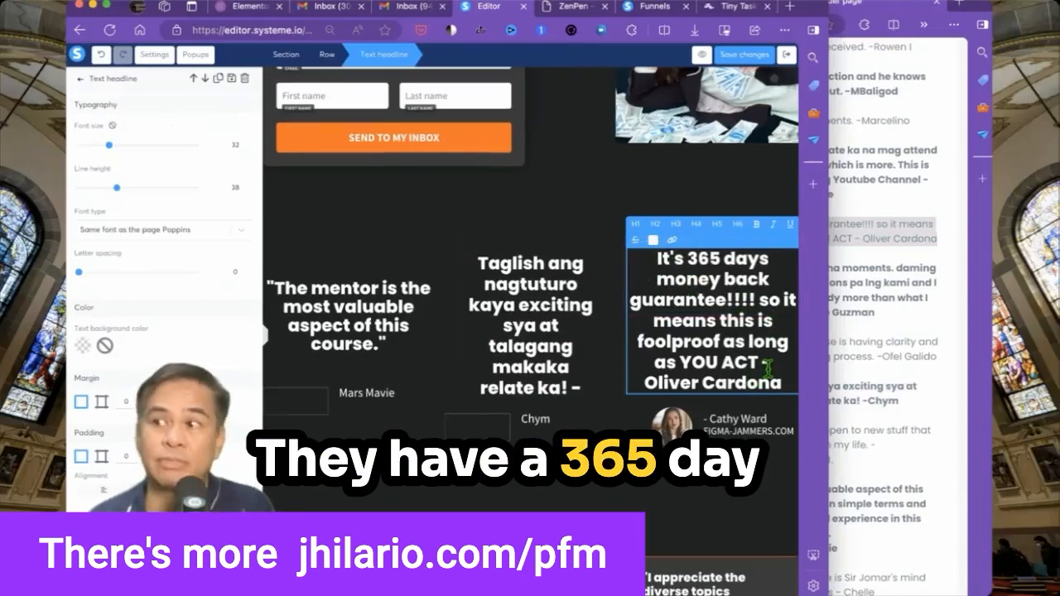
key("BackSpace")
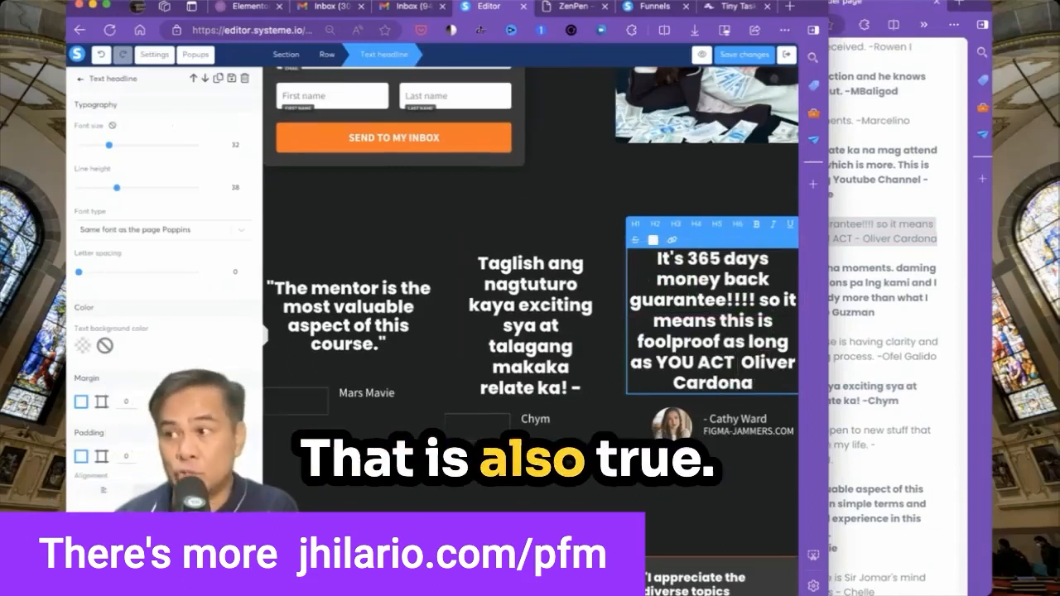
key("shift+Down")
key("shift+Right")
key("ctrl+c")
key("BackSpace")
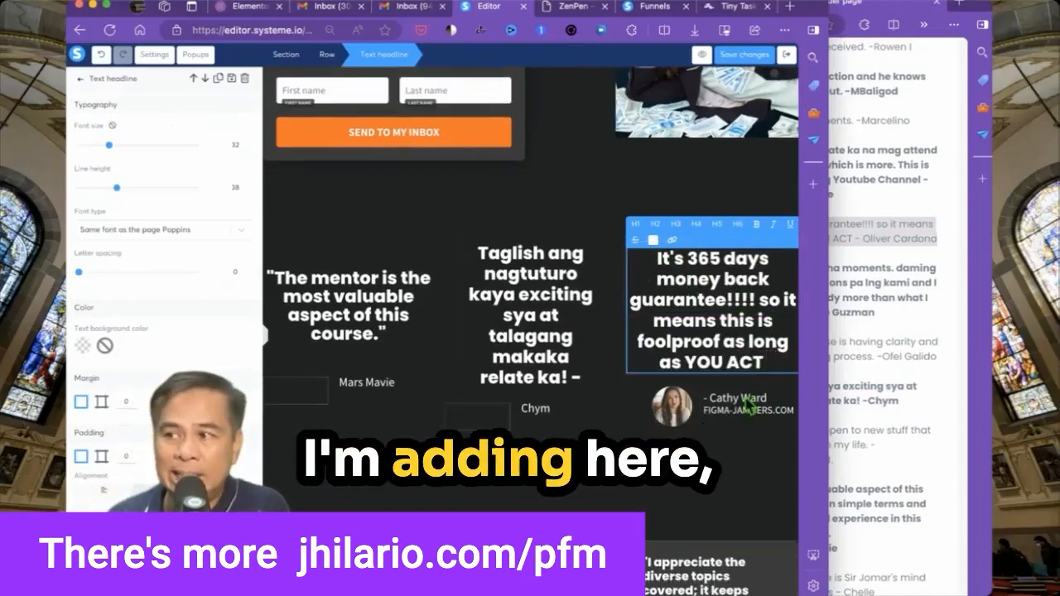
Credit the third testimonial to the new name, deleting its FIGMA-JAMMERS.COM line and avatar photo.
triple_click(742, 398)
key("ctrl+v")
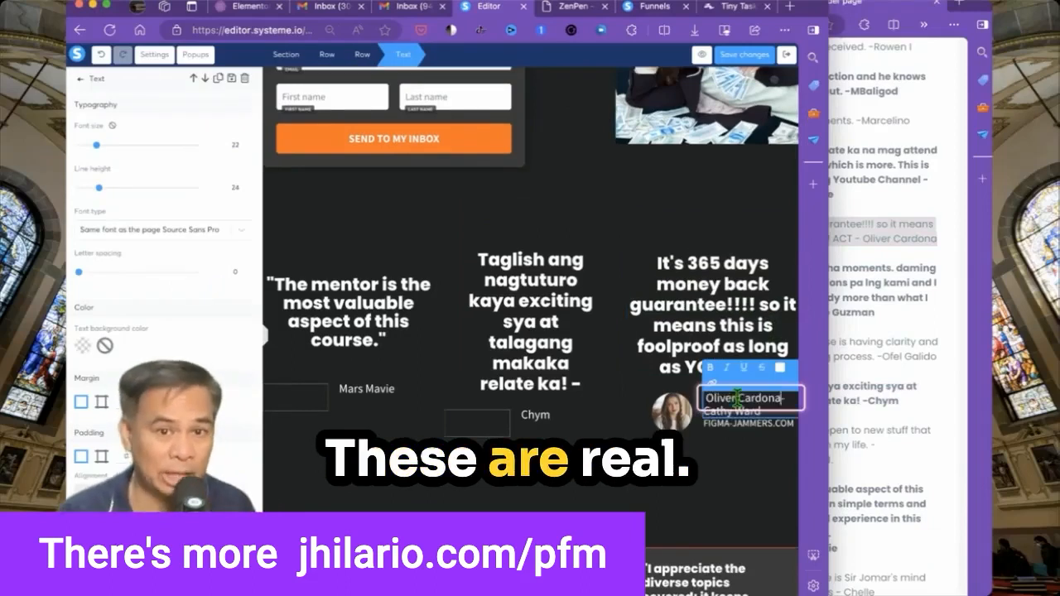
left_click(734, 424)
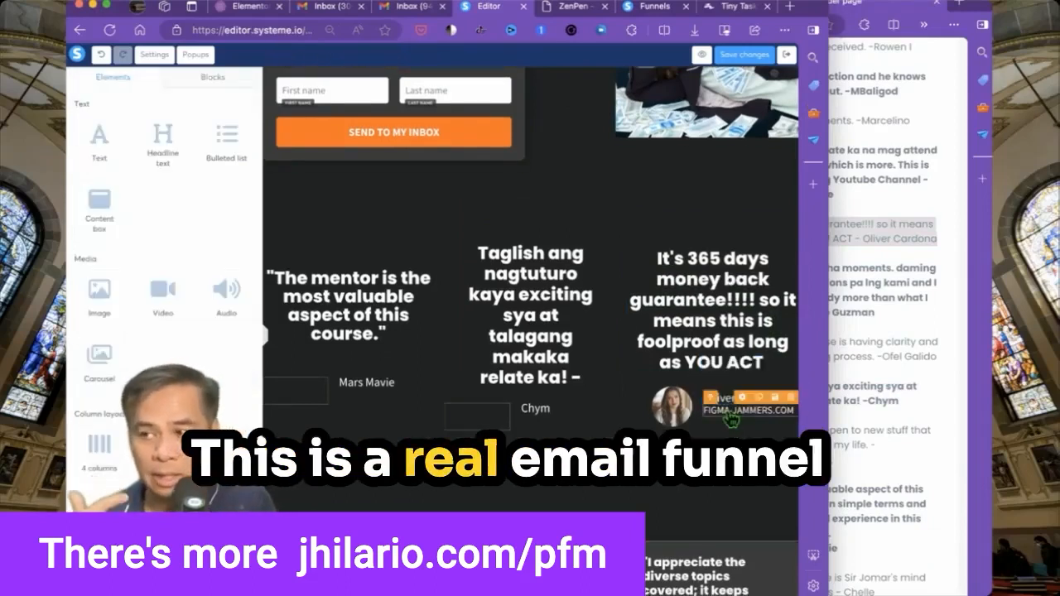
left_click(790, 401)
key("Return")
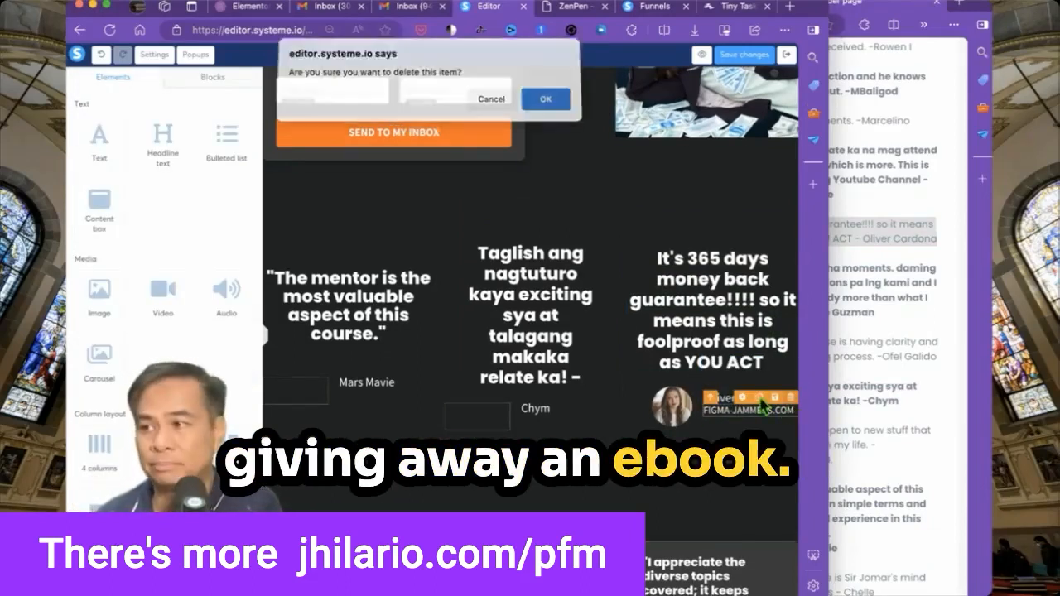
left_click(684, 404)
left_click(683, 410)
left_click(686, 385)
key("Return")
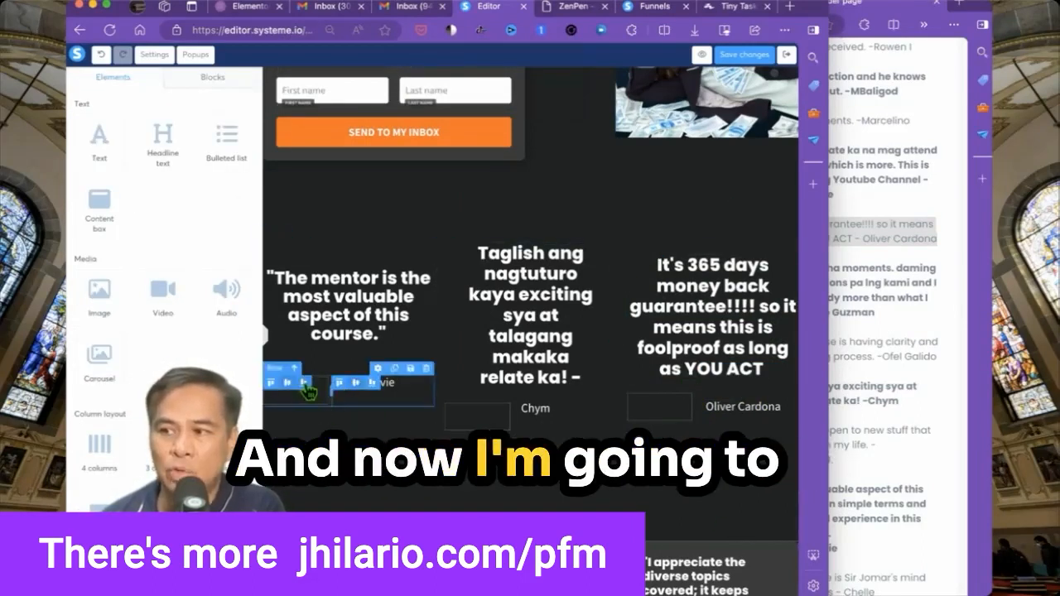
key("super+Tab")
Preview the check emoji files in Finder and pick check_emoji_02.
left_click_drag(771, 86, 673, 86)
scroll(739, 257, "up", 5)
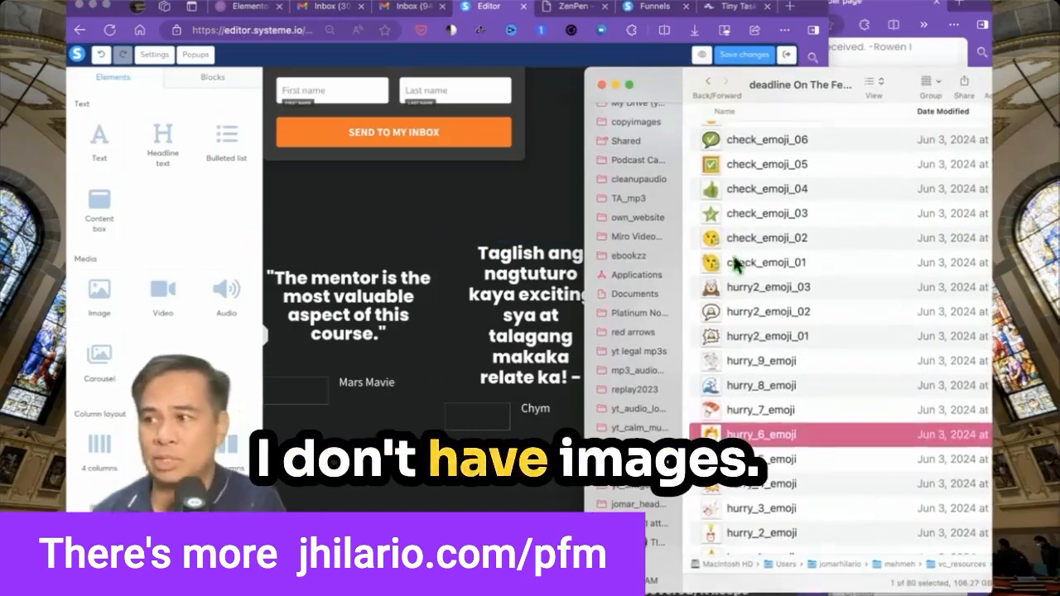
left_click(748, 244)
key("space")
key("Up")
key("Down")
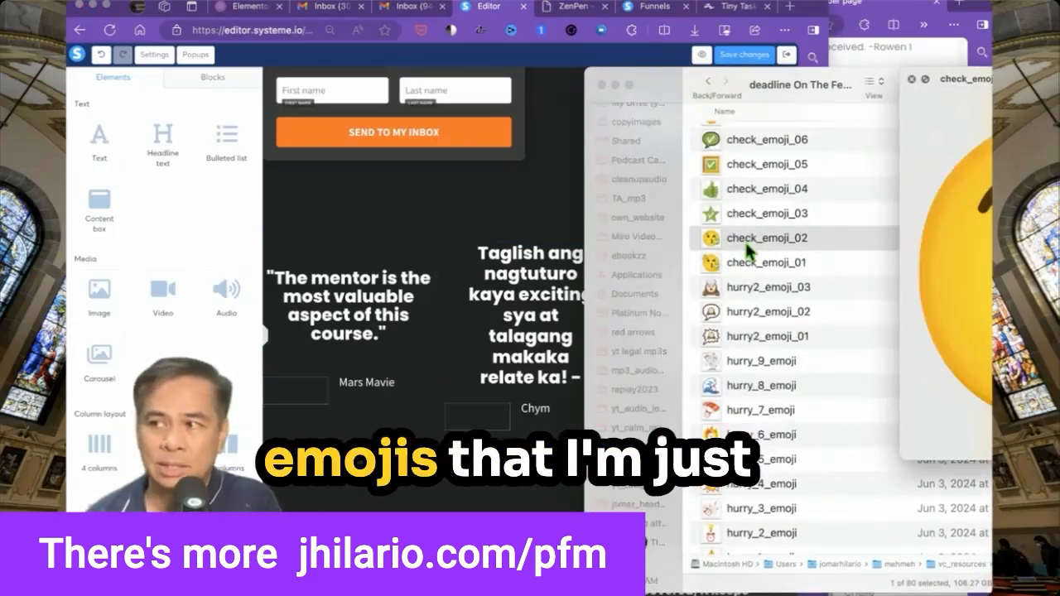
key("space")
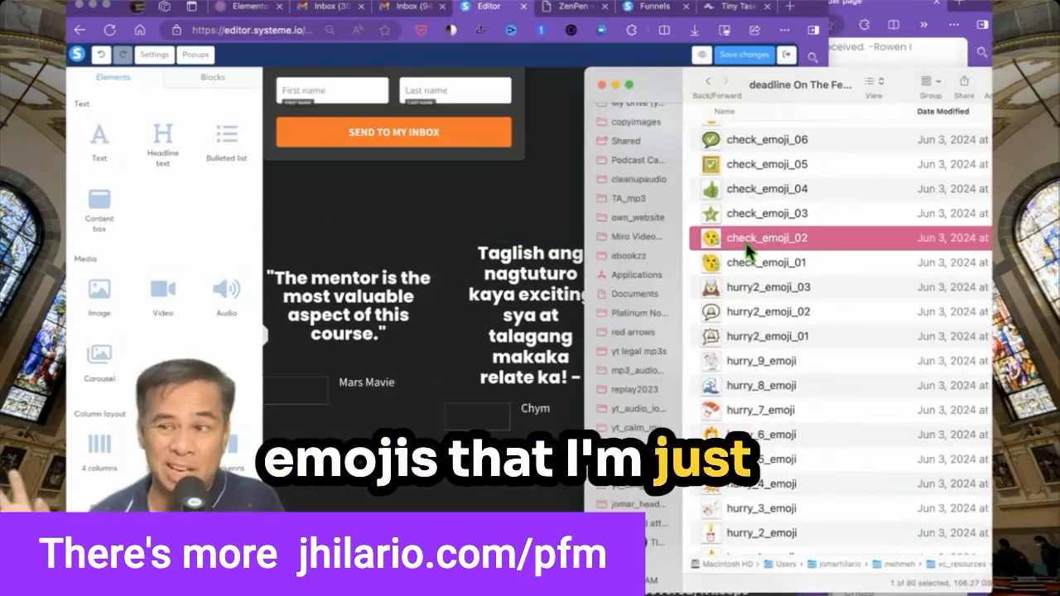
Place the check_emoji_02 image by the testimonial name and duplicate it to the others.
left_click(158, 212)
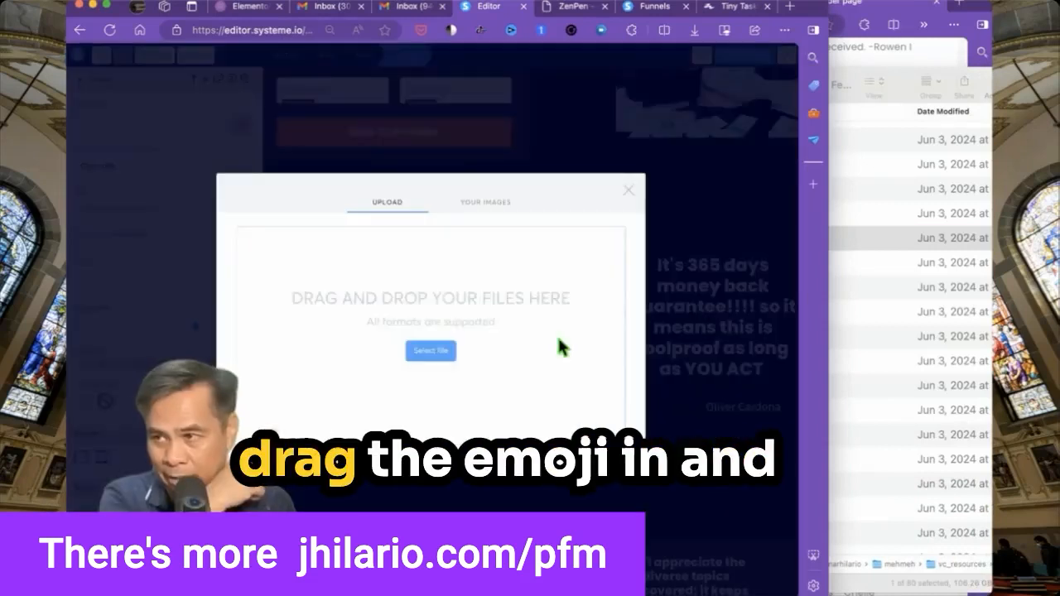
left_click(489, 204)
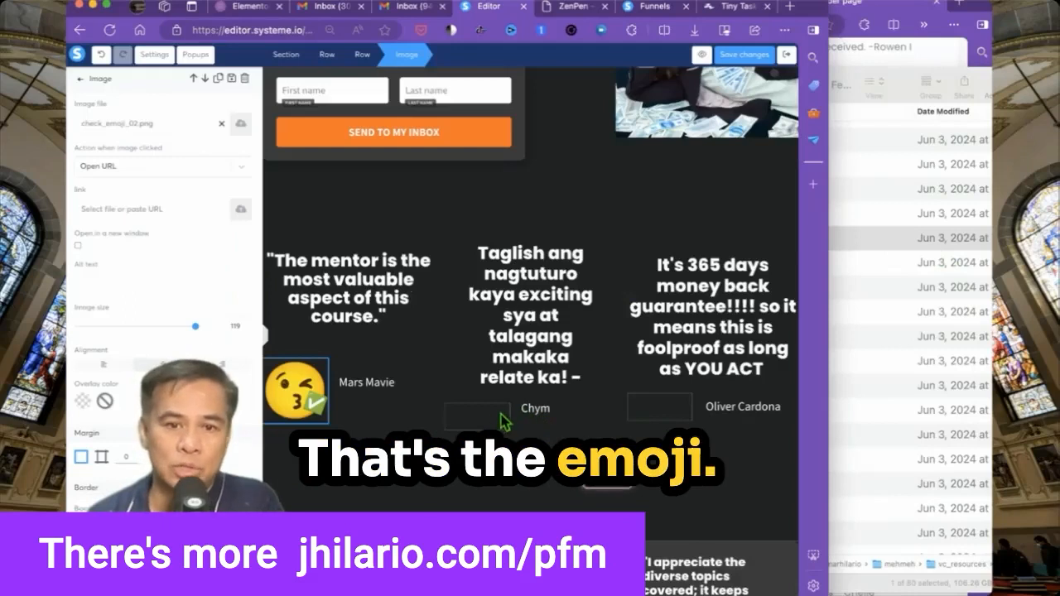
left_click(313, 404)
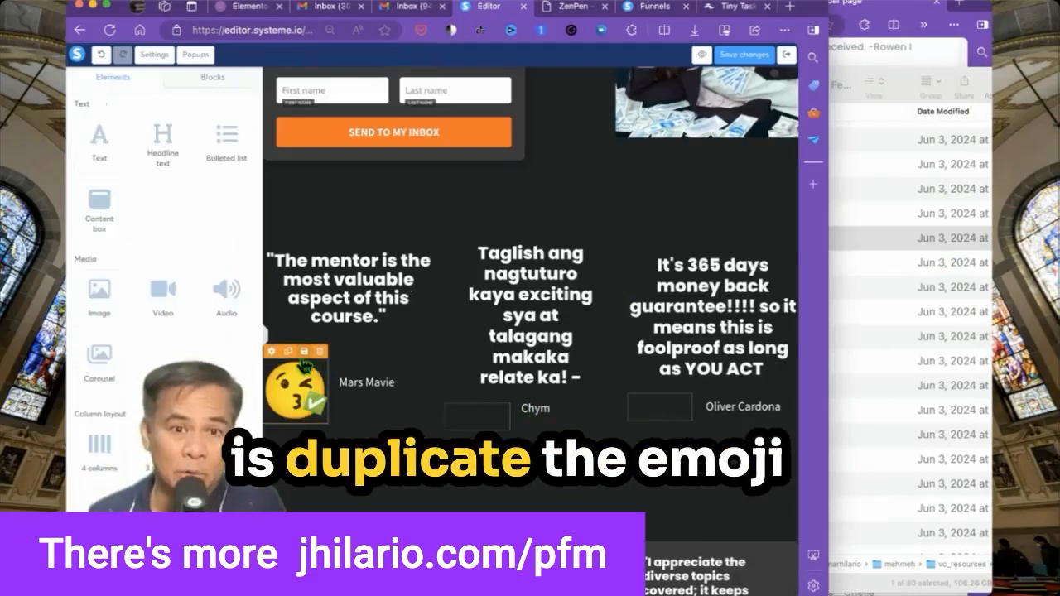
left_click(306, 366)
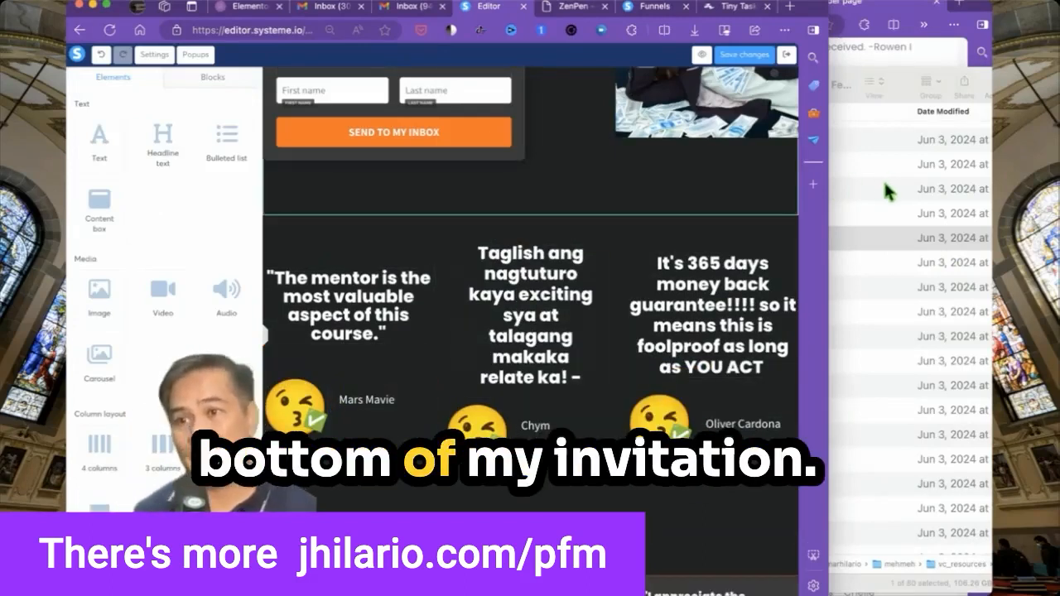
left_click(906, 201)
key("Up")
key("Up")
key("Up")
key("Up")
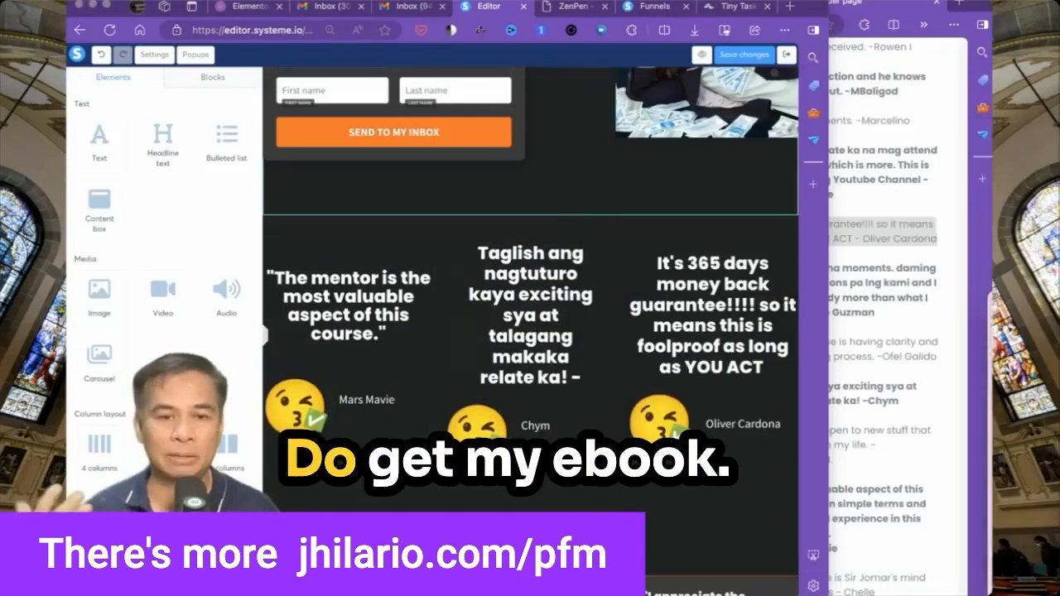
scroll(740, 527, "up", 1)
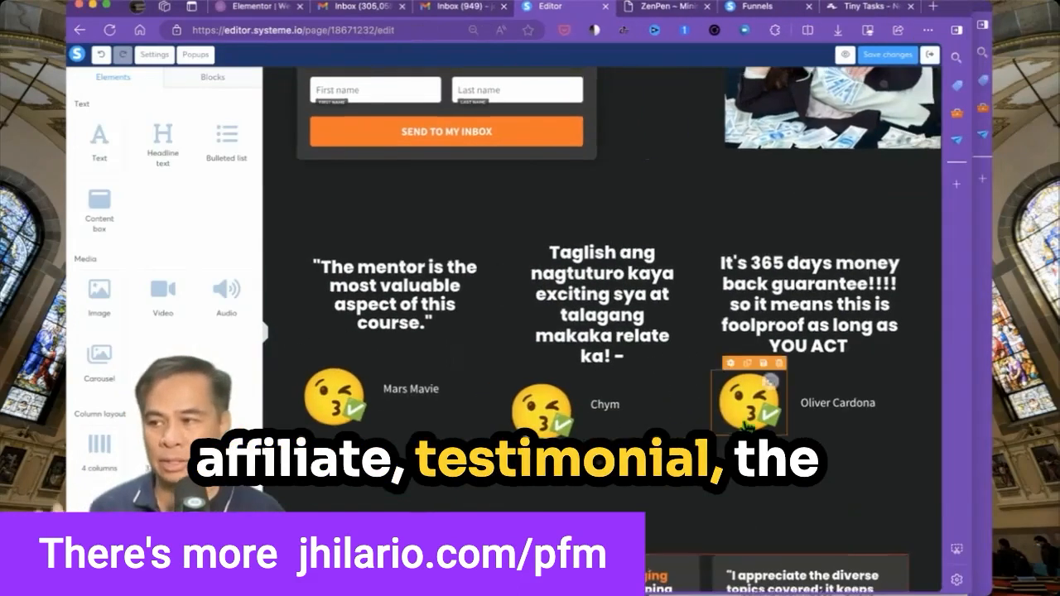
scroll(613, 331, "up", 5)
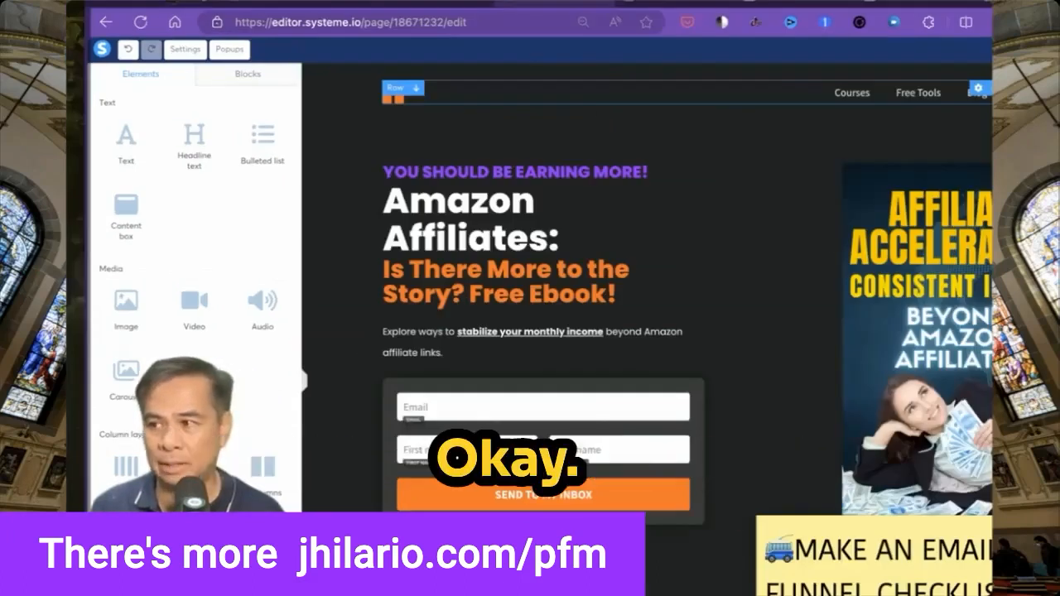
Delete the top navigation row and select the signup button to check its action.
left_click(990, 88)
key("Return")
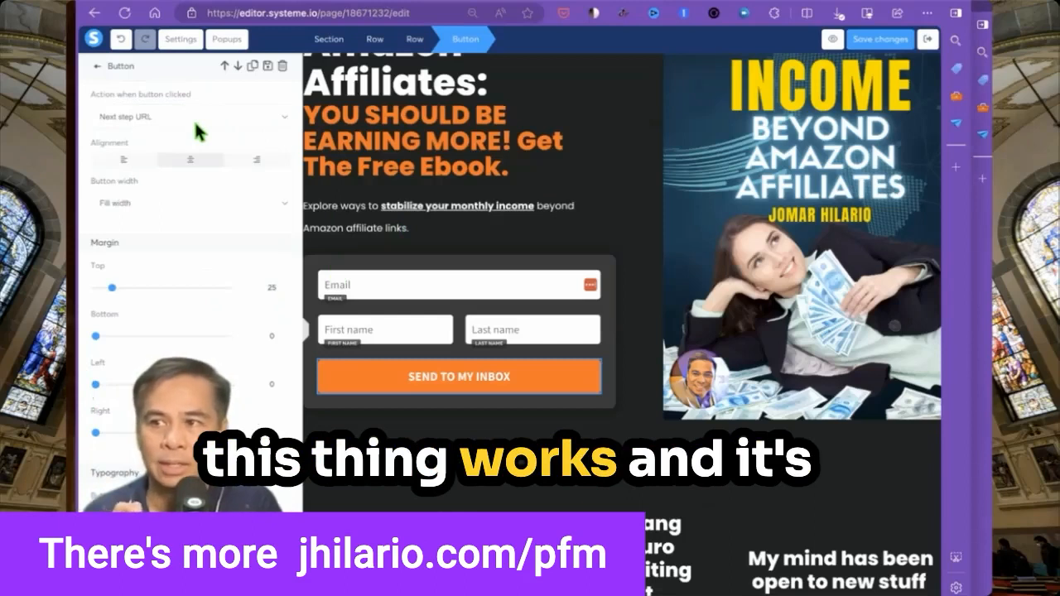
left_click(165, 117)
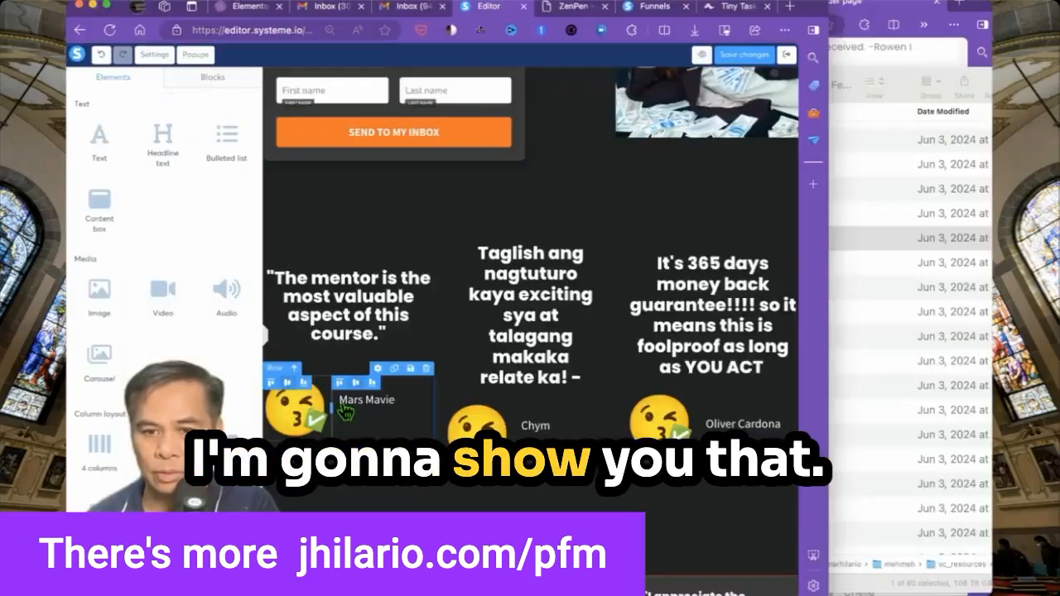
Preview the check emoji files in Finder, starting from check_emoji_04.
left_click(903, 204)
left_click(862, 198)
key("space")
key("Up")
key("Up")
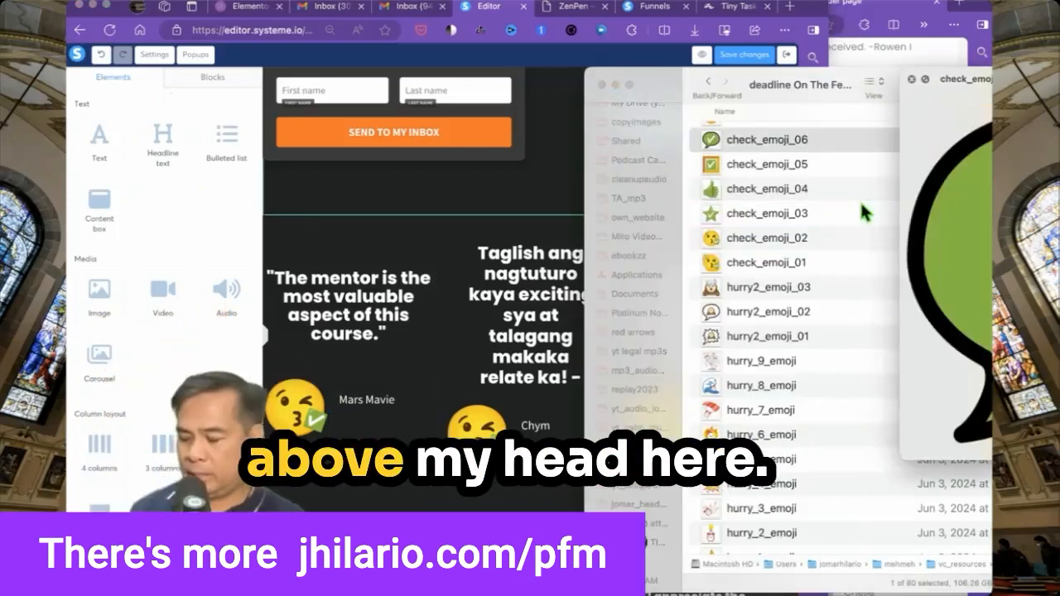
key("space")
Move Finder aside and delete the top navigation row again, confirming the deletion.
left_click_drag(681, 87, 1059, 315)
scroll(742, 529, "up", 1)
scroll(743, 530, "down", 1)
left_click_drag(830, 588, 983, 584)
scroll(748, 429, "up", 2)
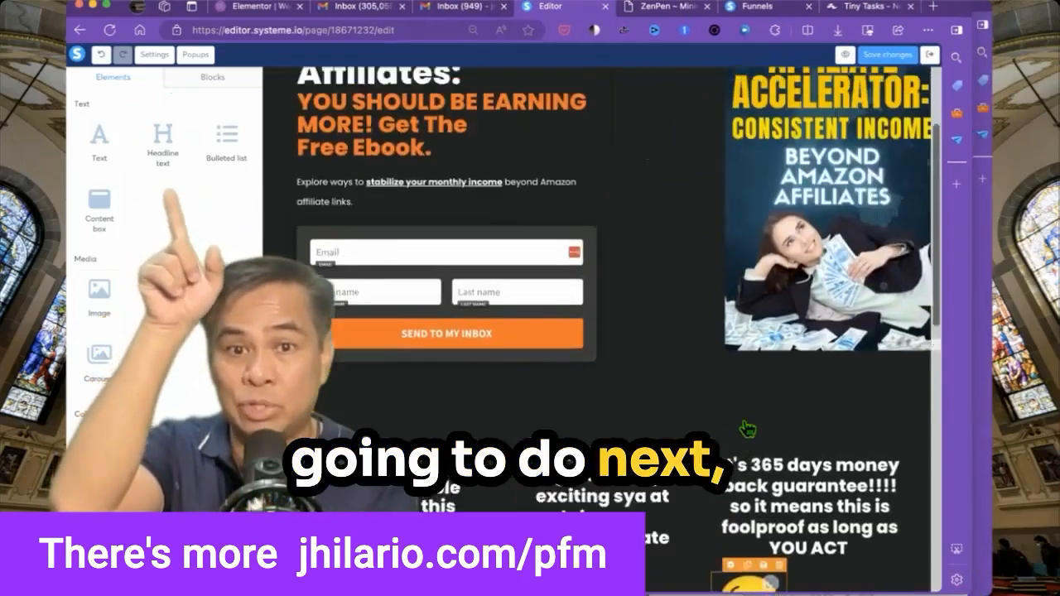
scroll(748, 428, "down", 1)
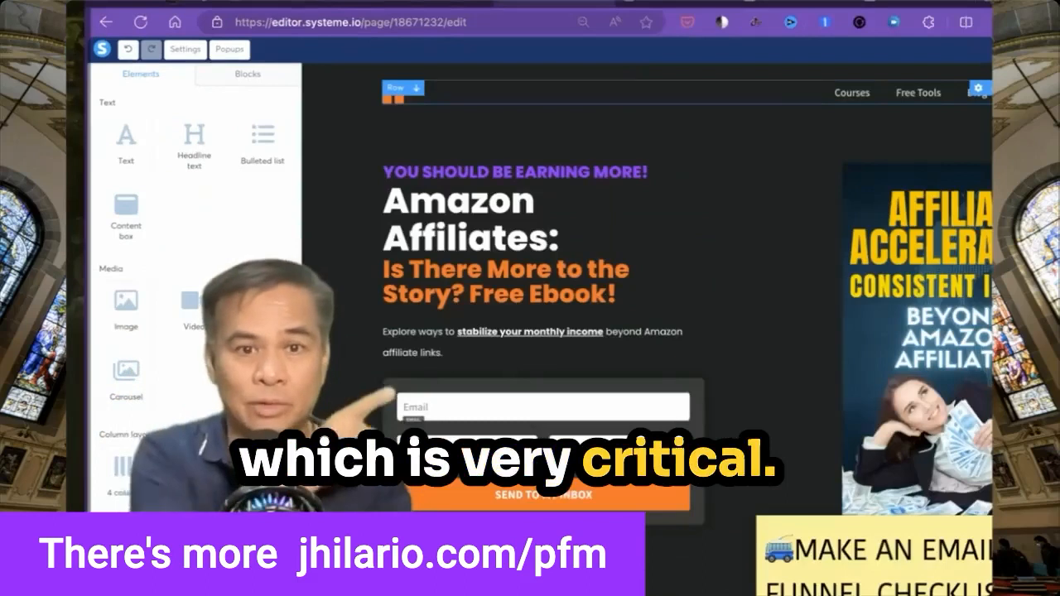
key("Delete")
key("Return")
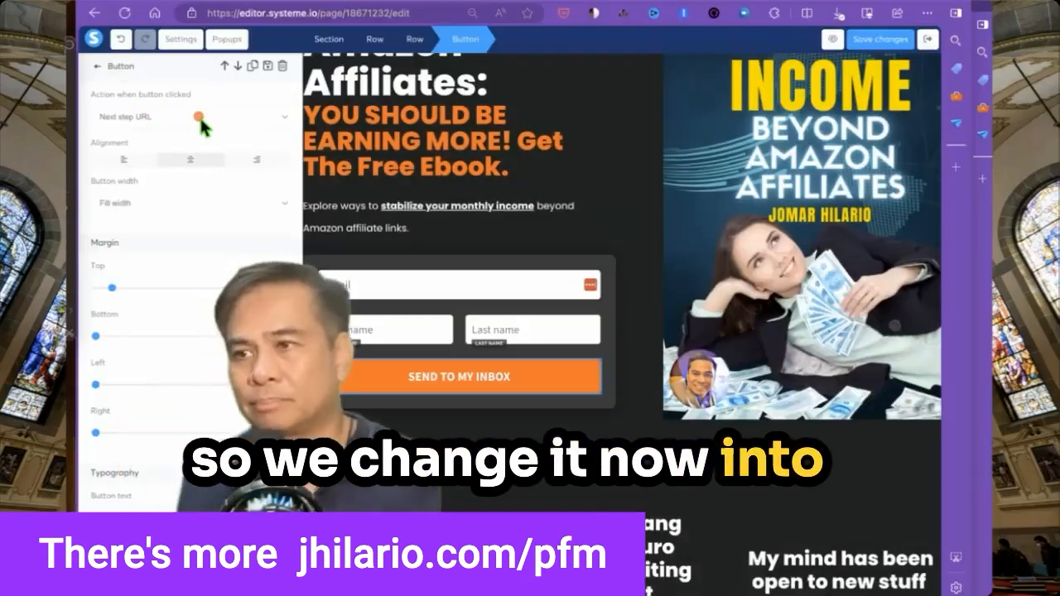
Set the SEND TO MY INBOX button's click action to Submit form and save the page.
left_click(199, 120)
left_click(169, 79)
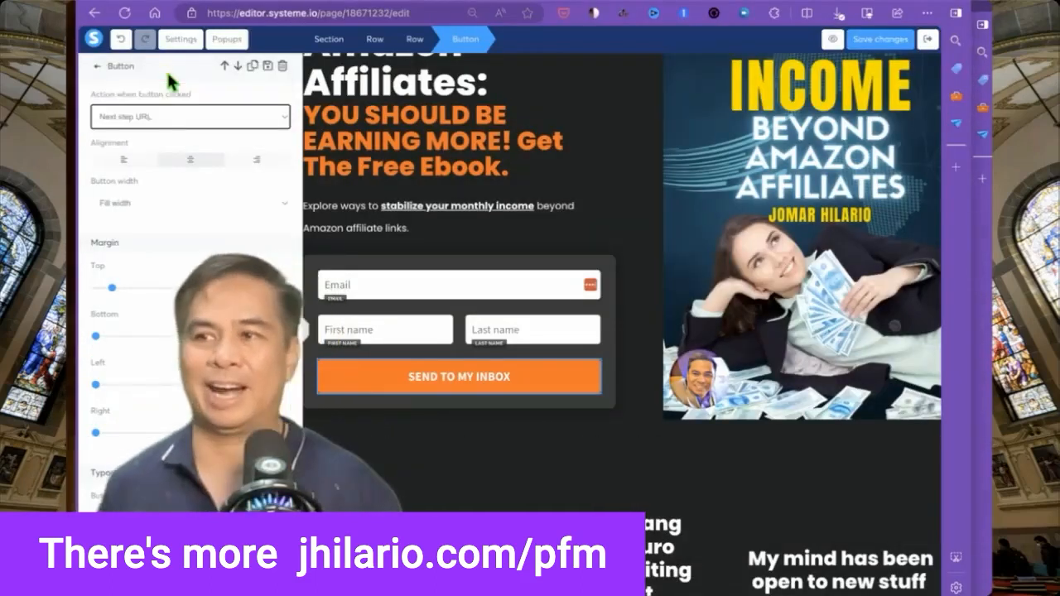
left_click(169, 117)
left_click(132, 75)
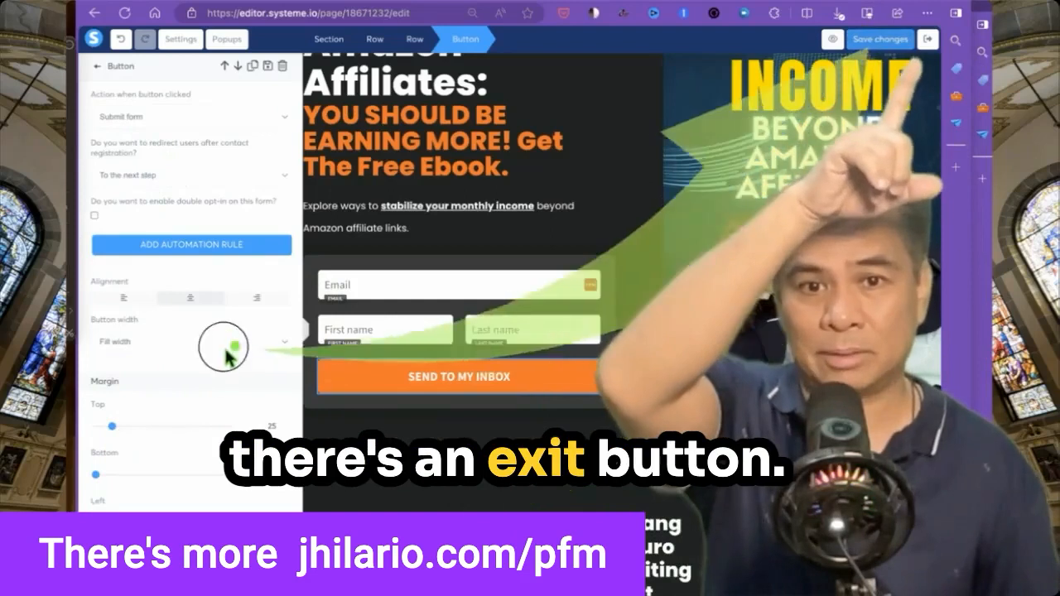
left_click(894, 47)
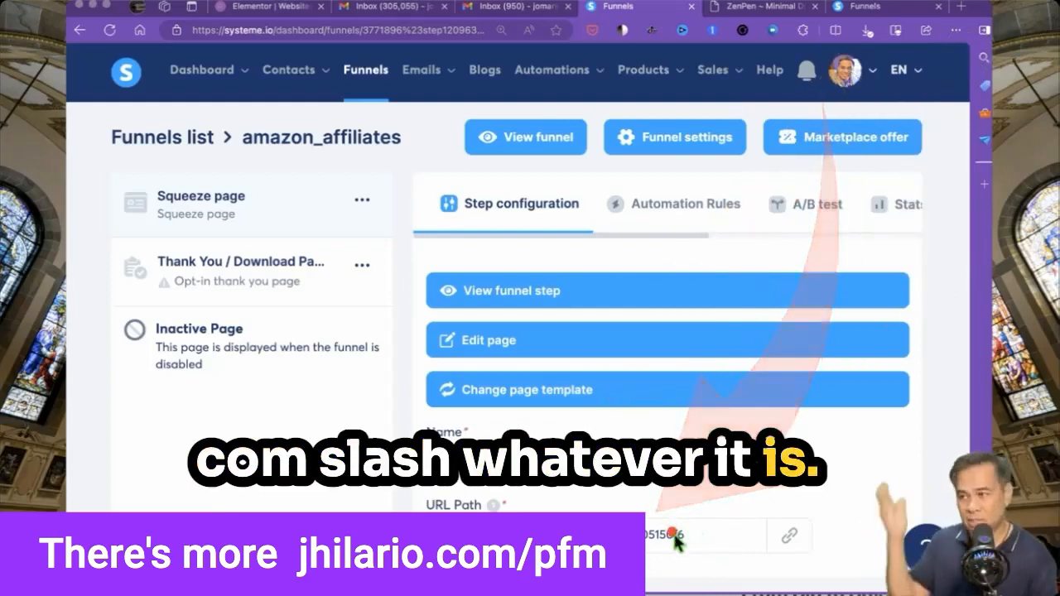
Change the squeeze page step's URL path slug to 'amazon' and save it.
left_click(676, 538)
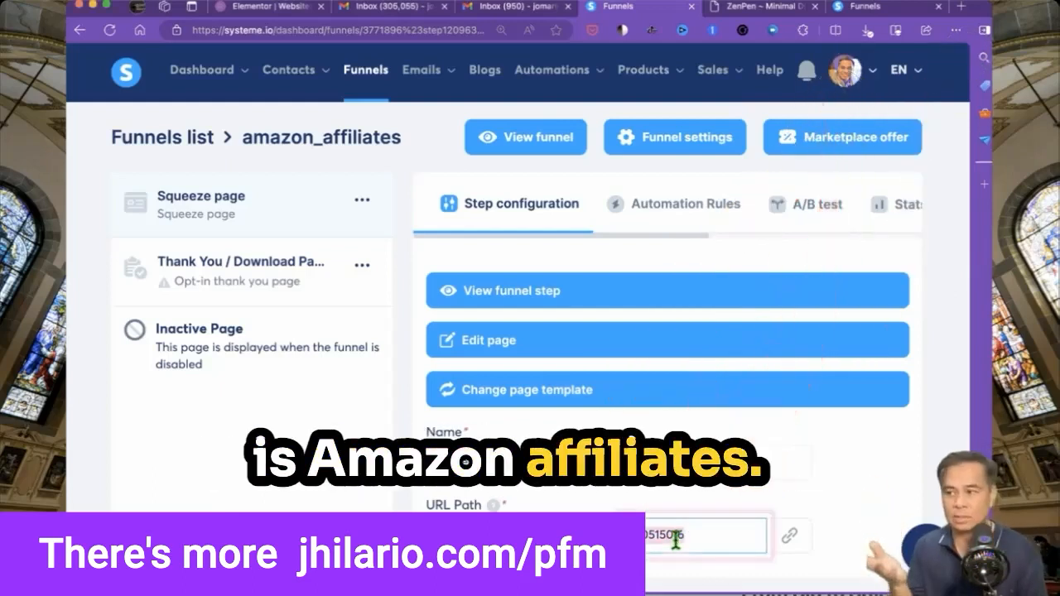
type("ama")
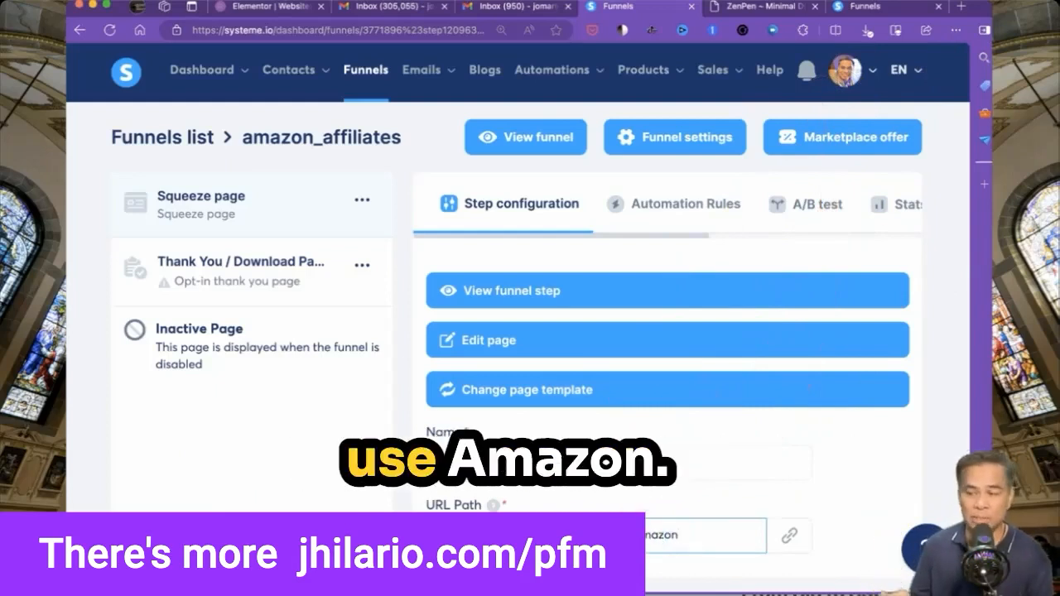
left_click(605, 507)
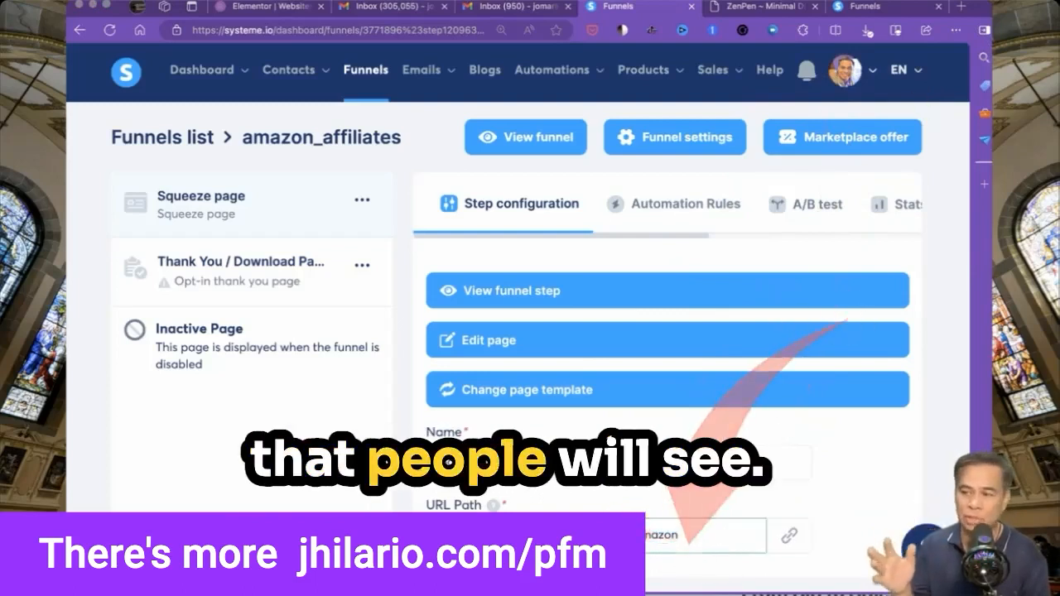
left_click_drag(589, 567, 812, 509)
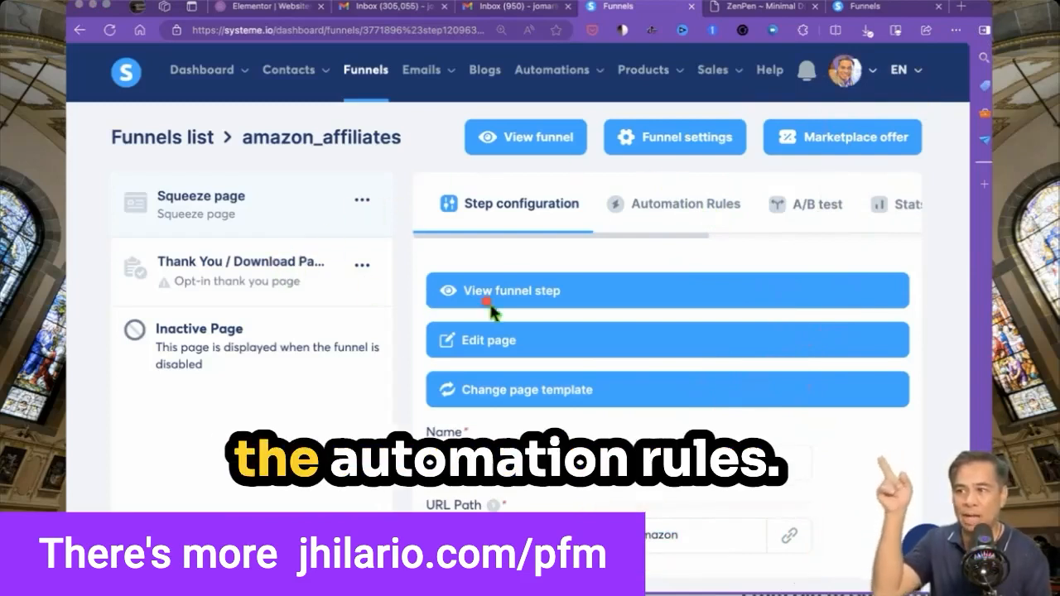
mouse_move(603, 180)
left_mouse_down()
mouse_move(739, 228)
mouse_move(753, 217)
left_mouse_up()
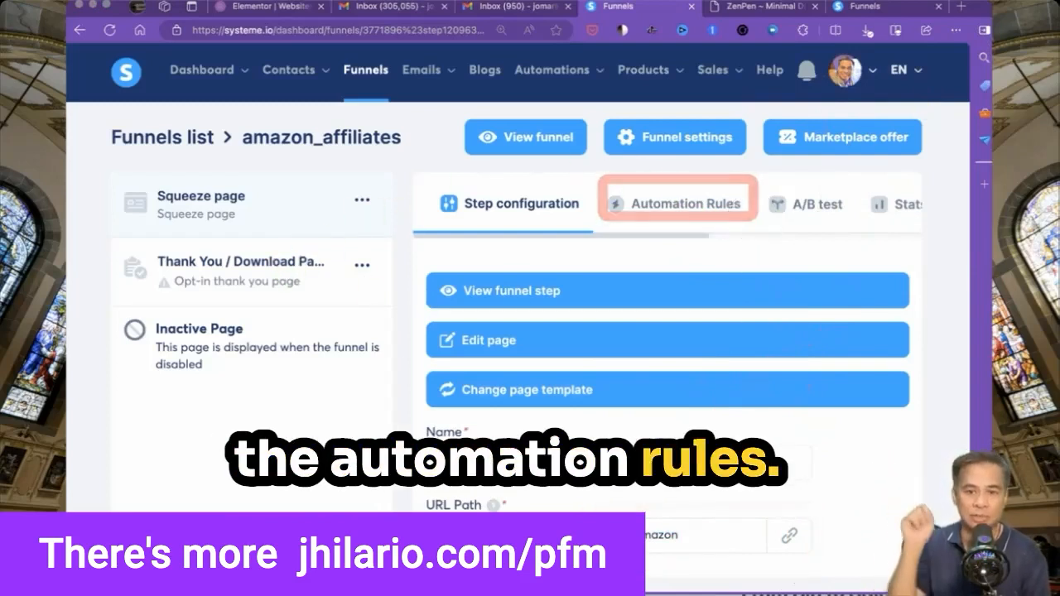
Add a 'Funnel step form subscribed' automation rule and open it to add actions.
left_click(669, 225)
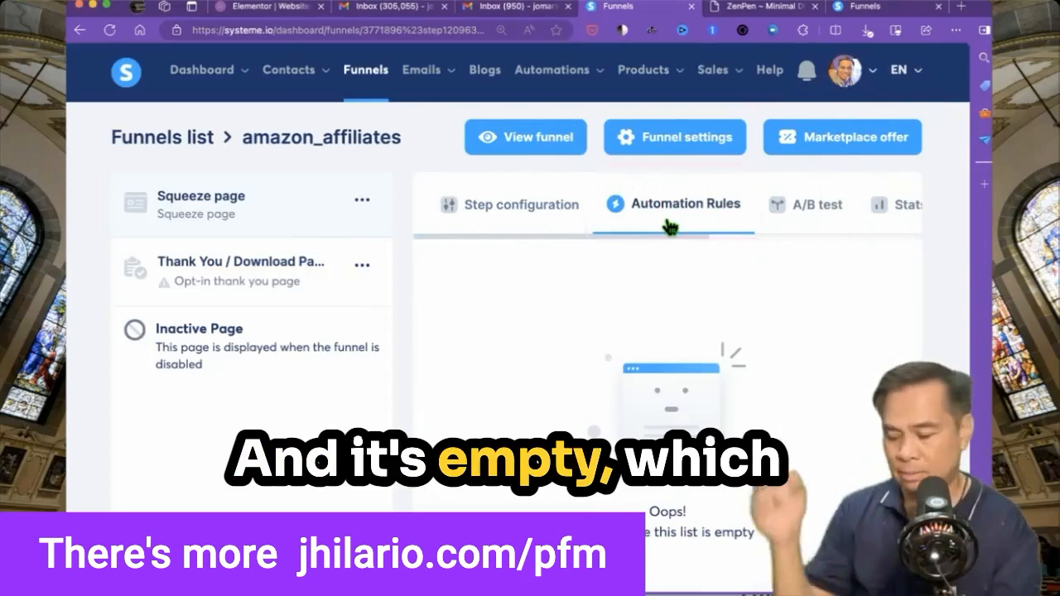
scroll(748, 278, "down", 3)
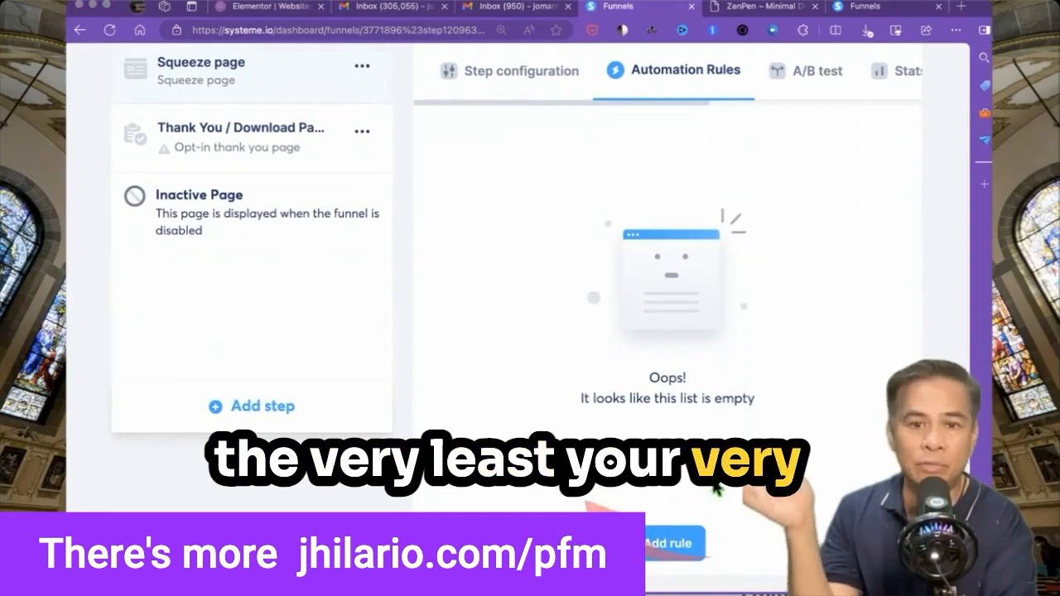
left_click(672, 542)
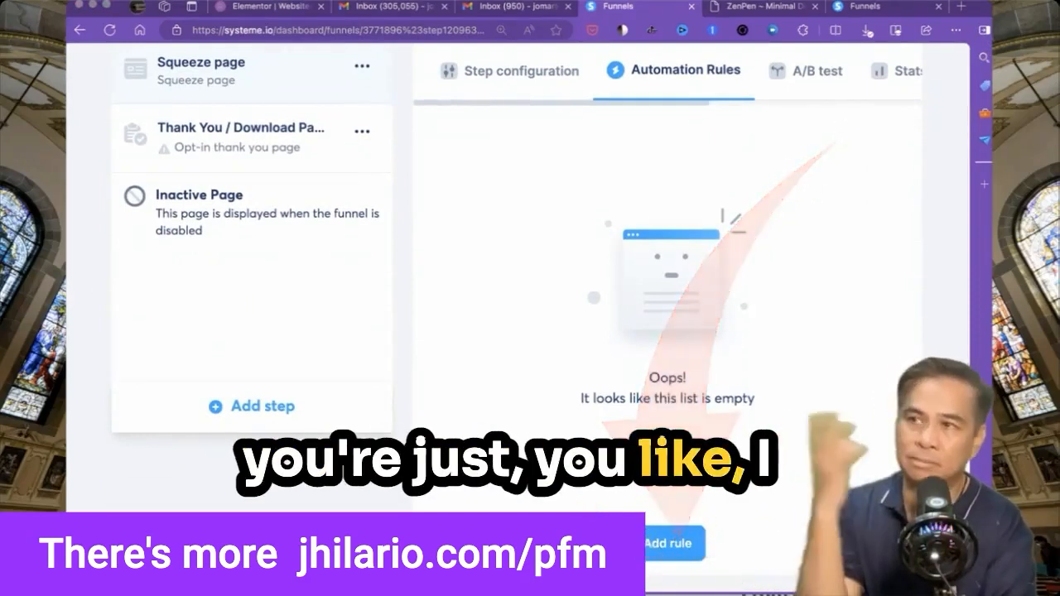
left_click(667, 543)
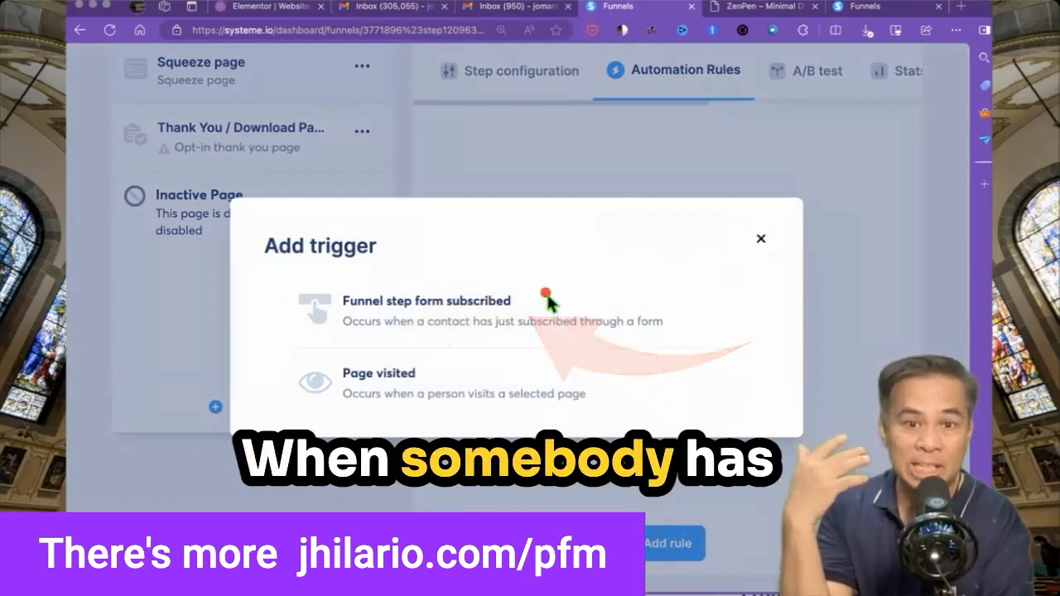
left_click(314, 319)
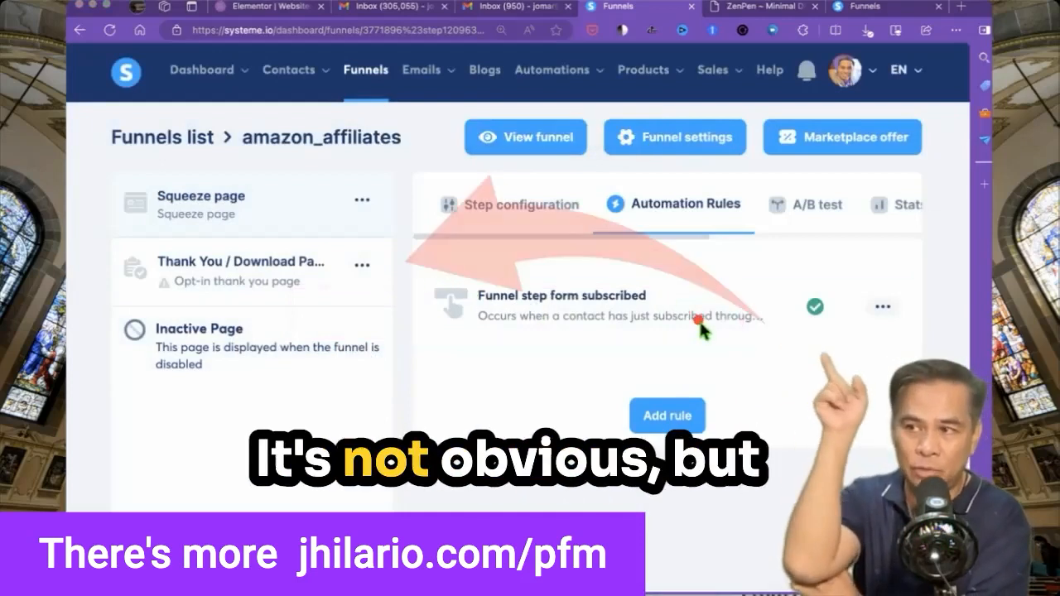
left_click(543, 296)
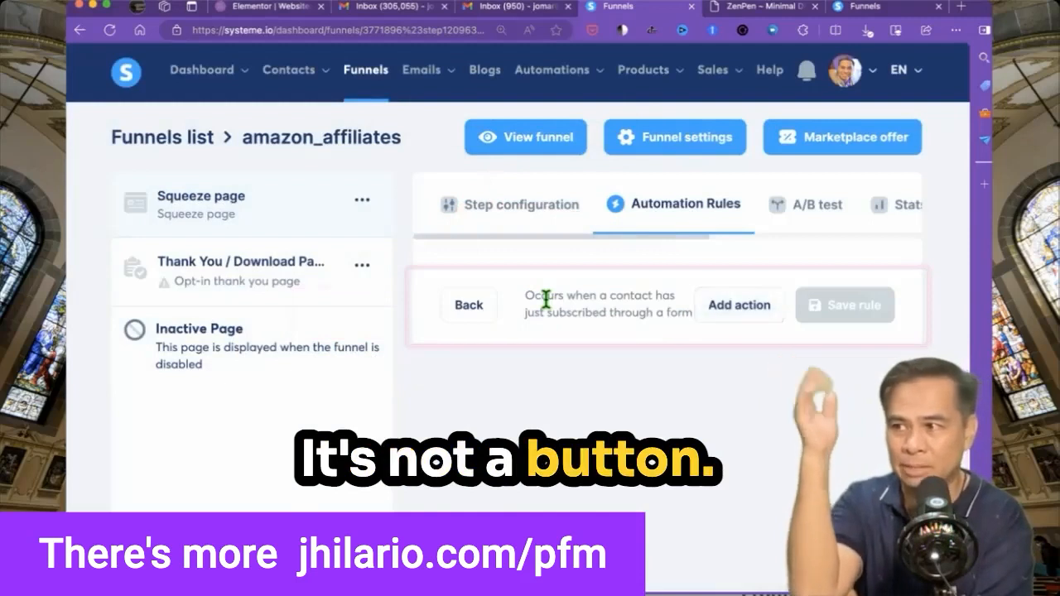
Add a 'Subscribe to campaign' action for amazon_affiliates and save the rule.
left_click(740, 305)
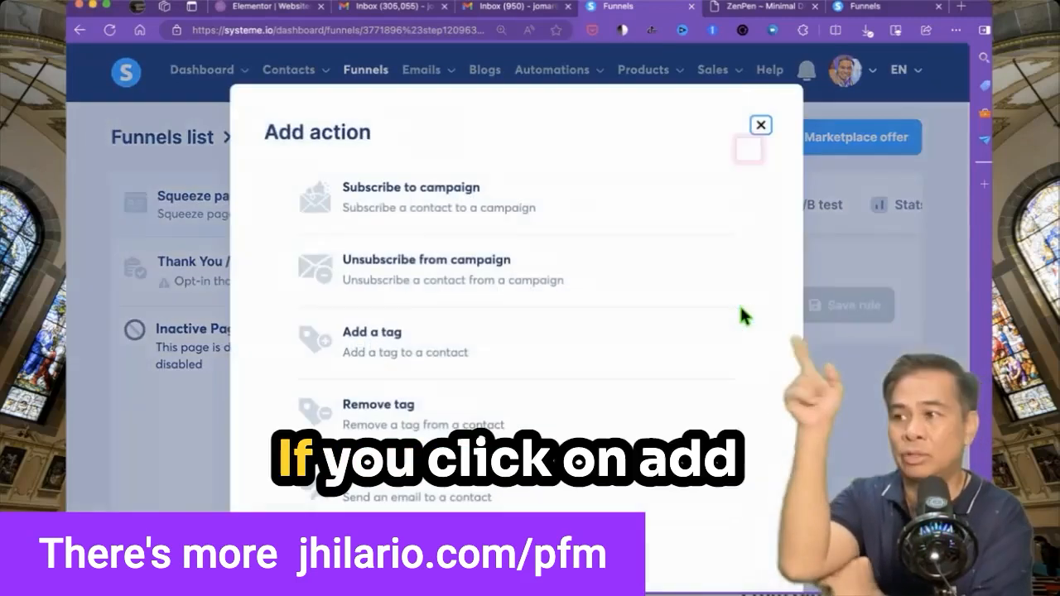
left_click(469, 208)
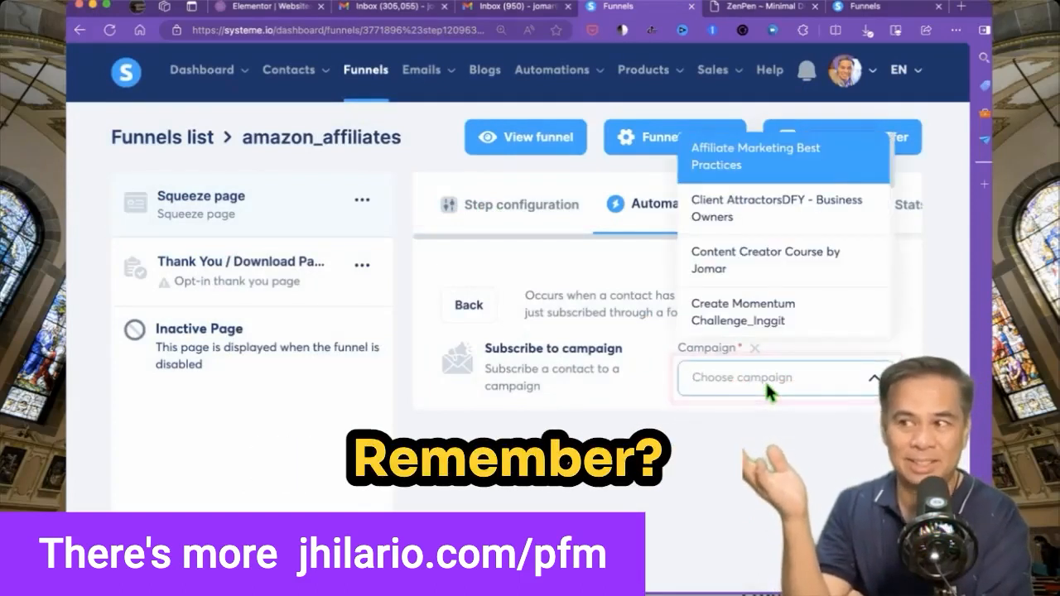
type("ama")
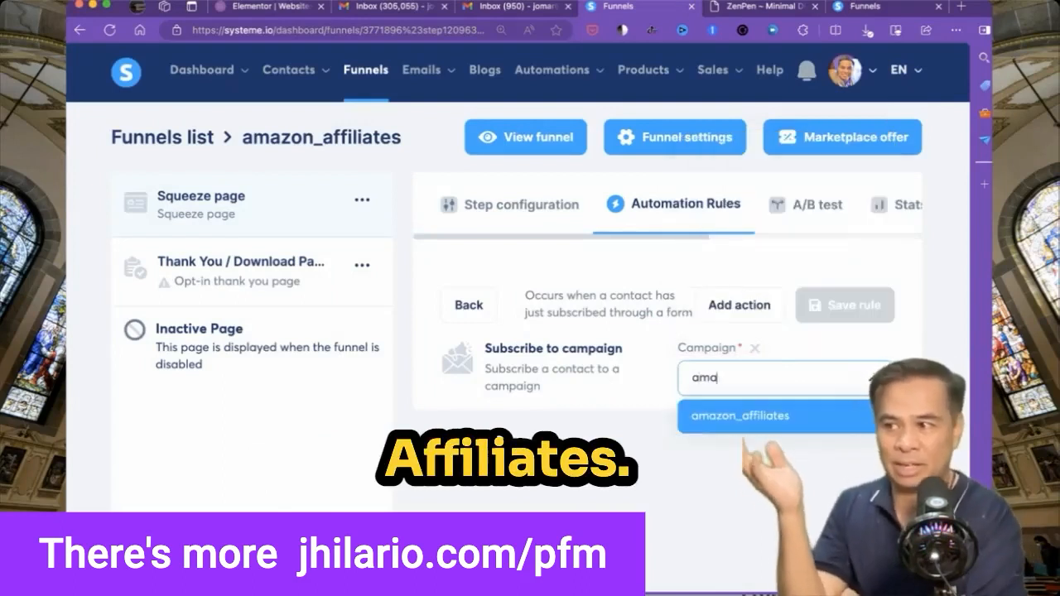
left_click(740, 416)
left_click(837, 306)
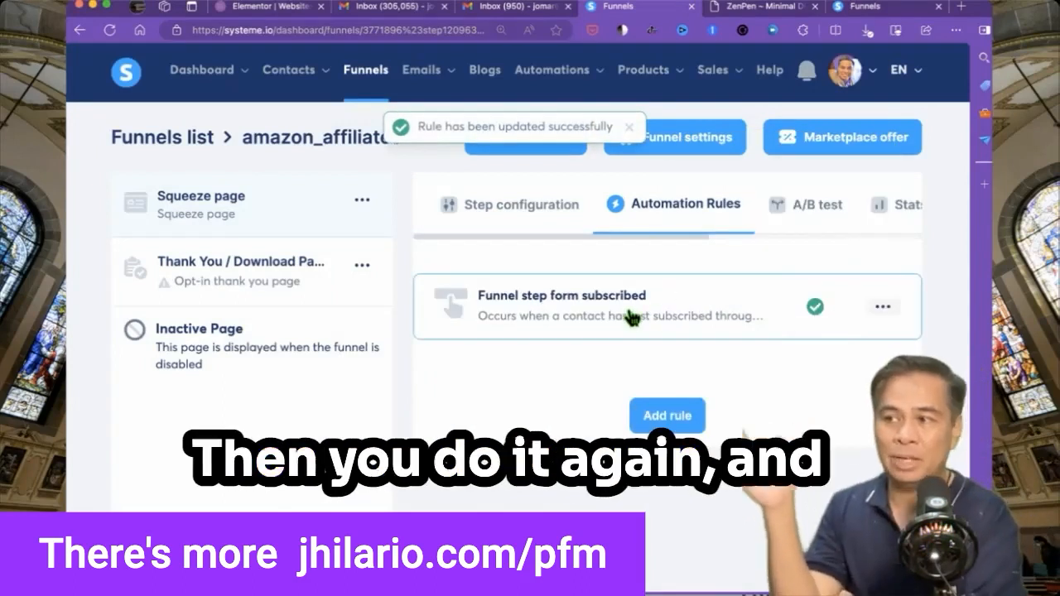
Reopen the rule and add an 'Add a tag' action with the amazon_affiliates tag.
left_click(630, 315)
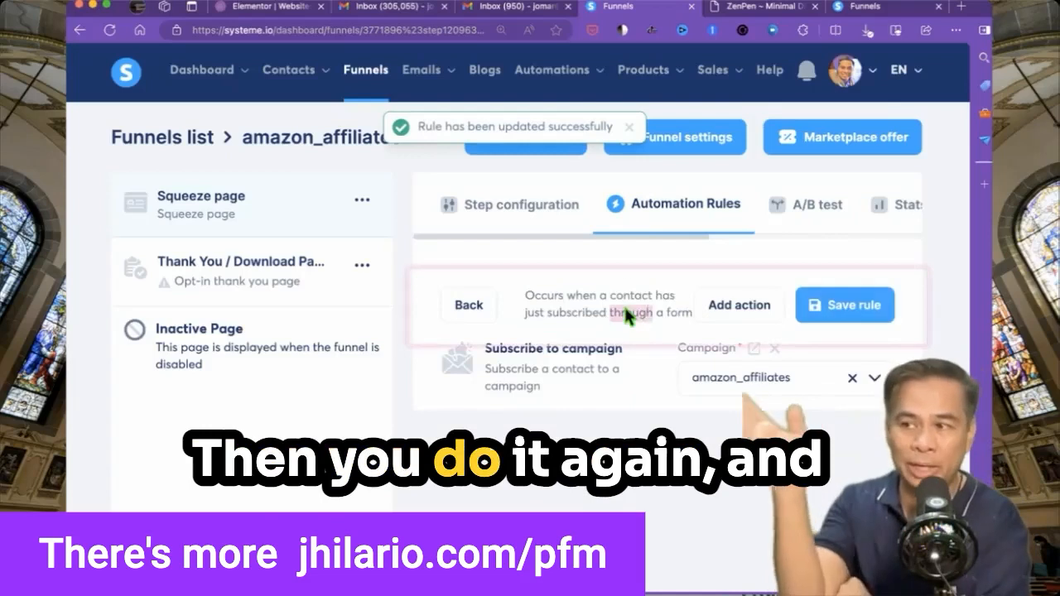
left_click(469, 306)
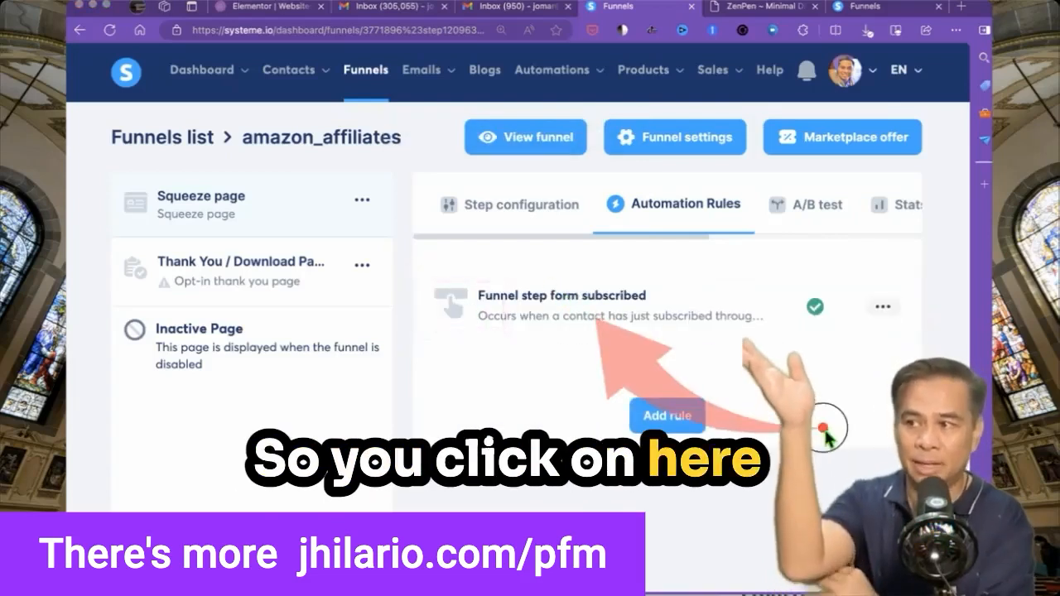
left_click(603, 322)
left_click(730, 306)
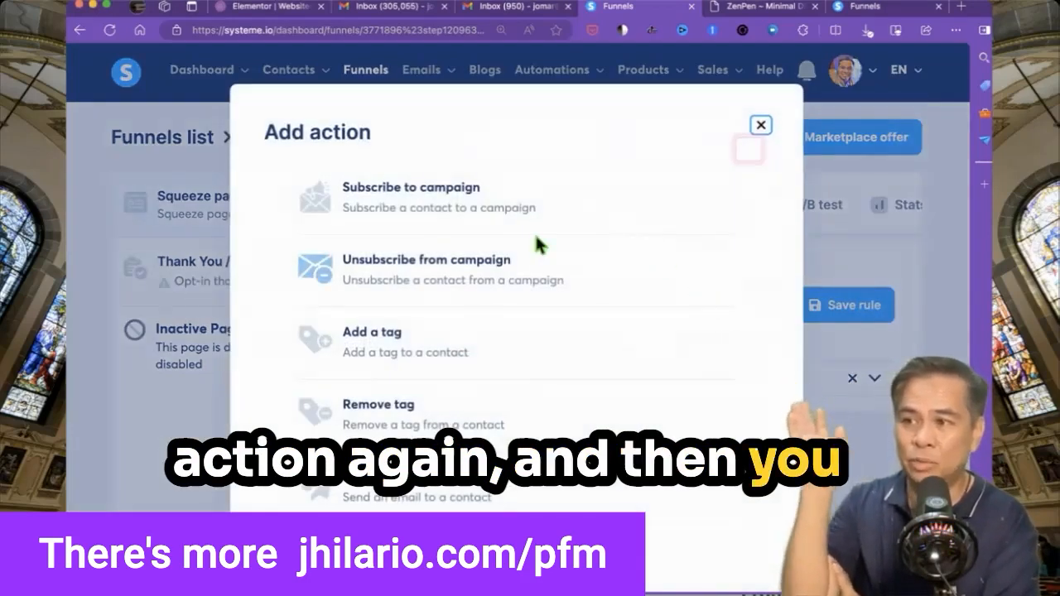
left_click(372, 337)
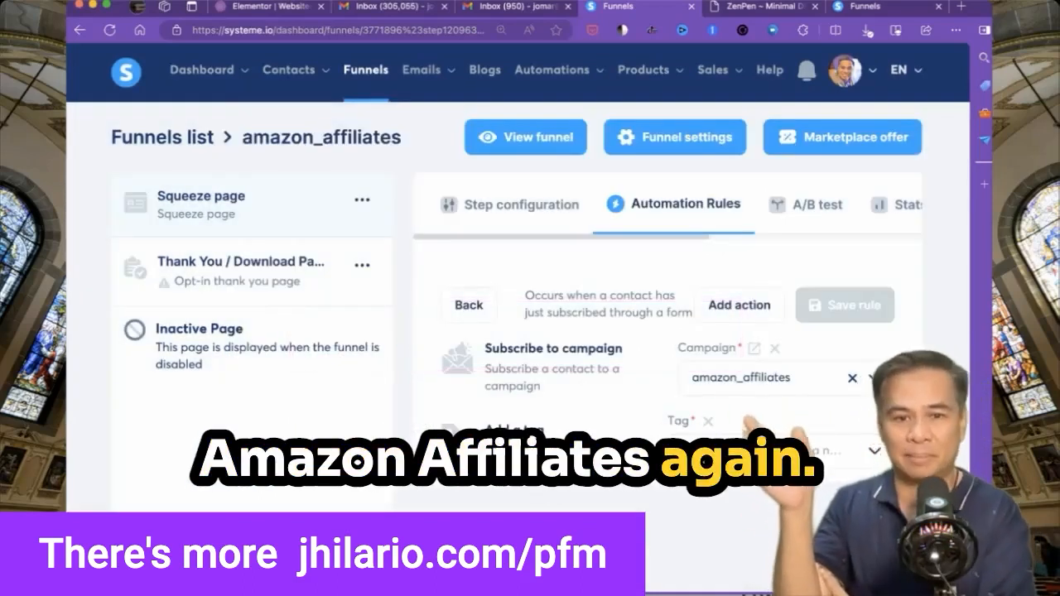
left_click(688, 451)
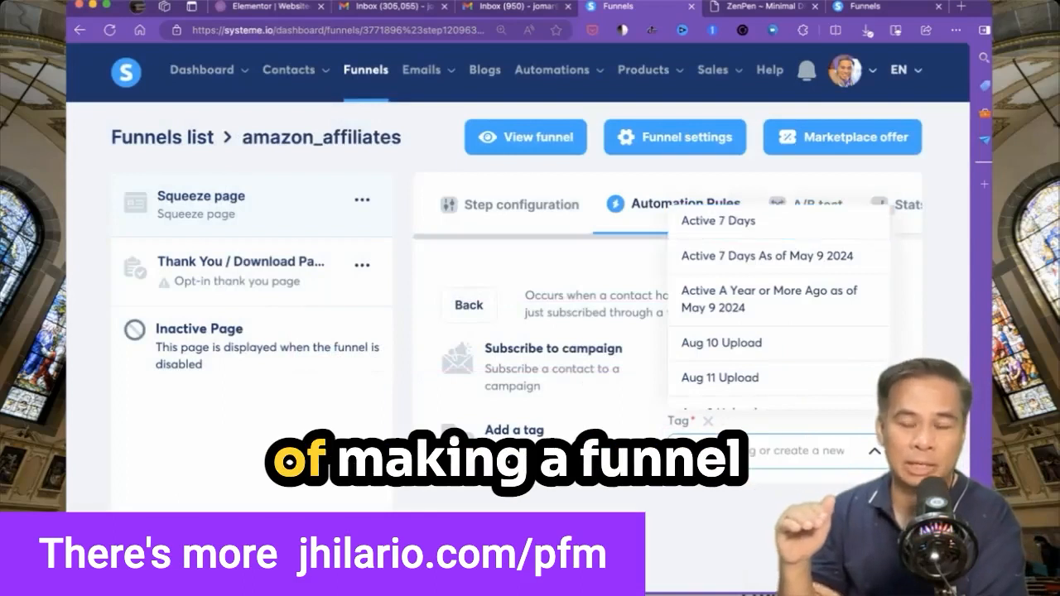
type("ama")
left_click(689, 522)
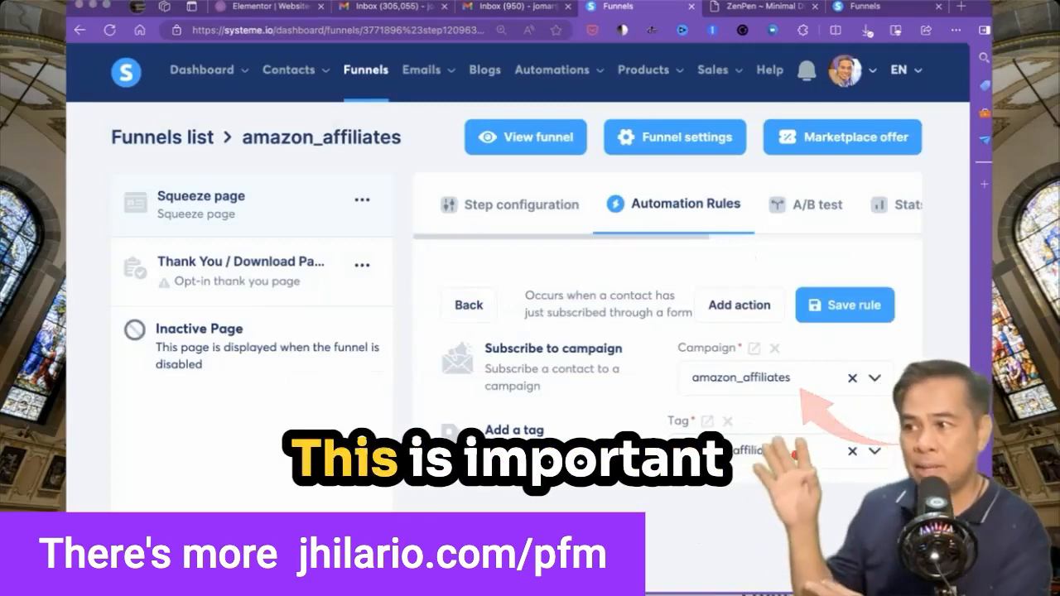
Add a send-email-to-specific-address action and start a new email with subject 'Your Conistent Incomes Ebook from' plus the author's name.
left_click(733, 311)
scroll(572, 424, "down", 3)
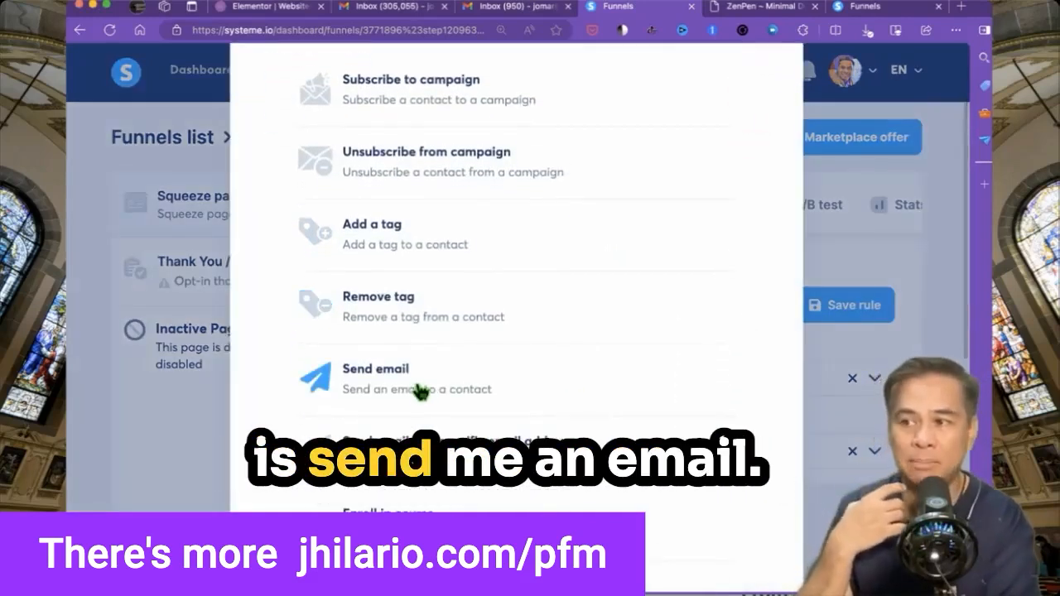
left_click(497, 447)
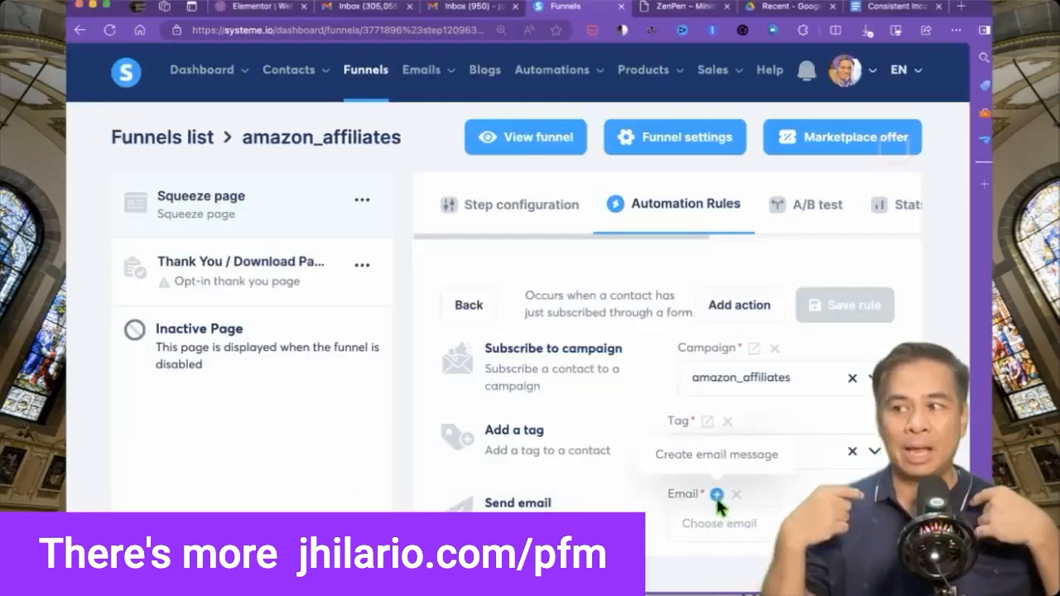
left_click(718, 500)
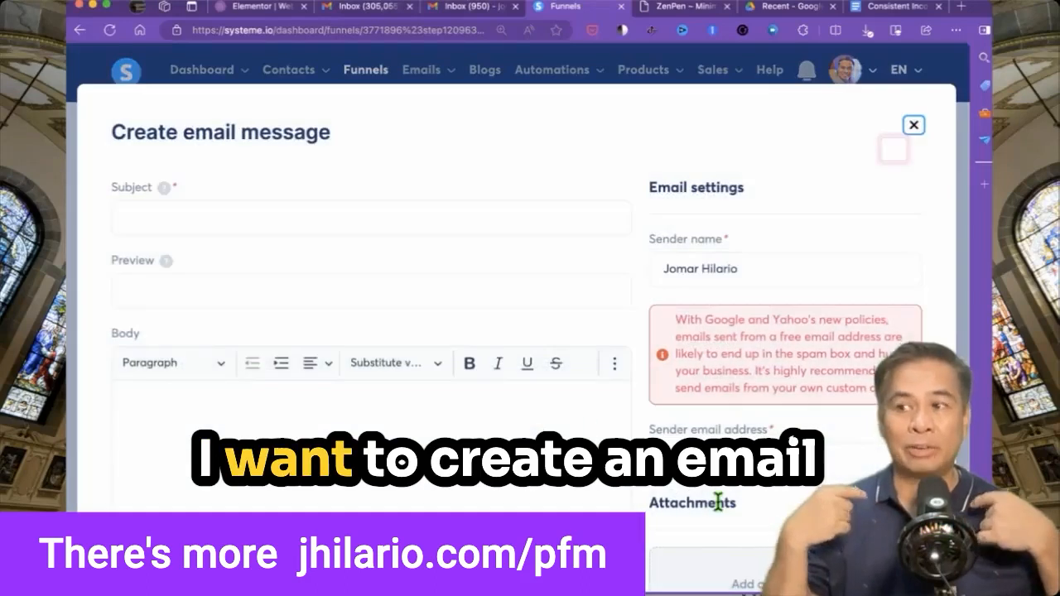
type("Your Con")
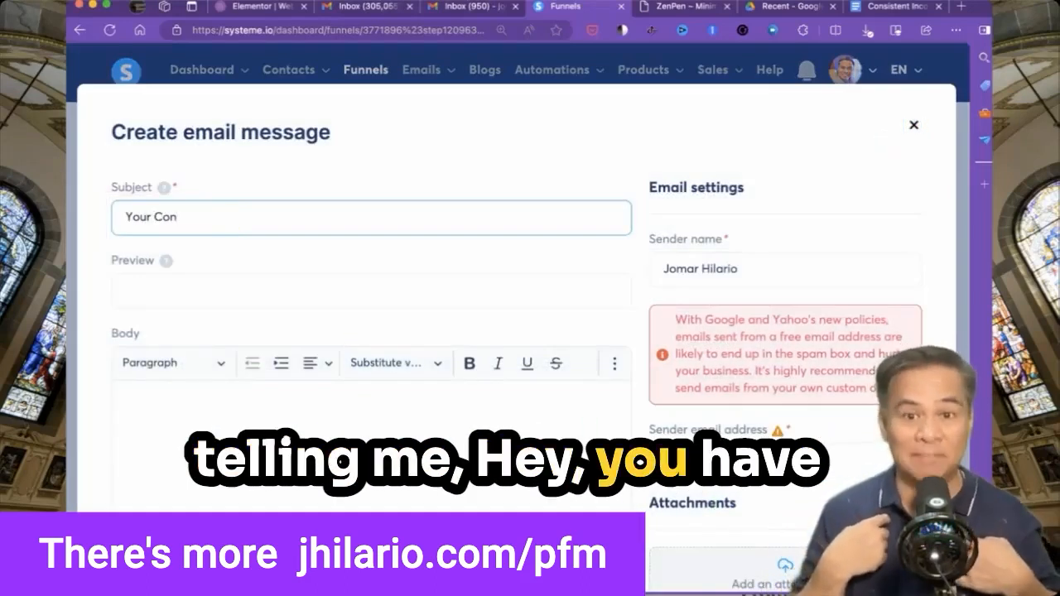
type("istent ")
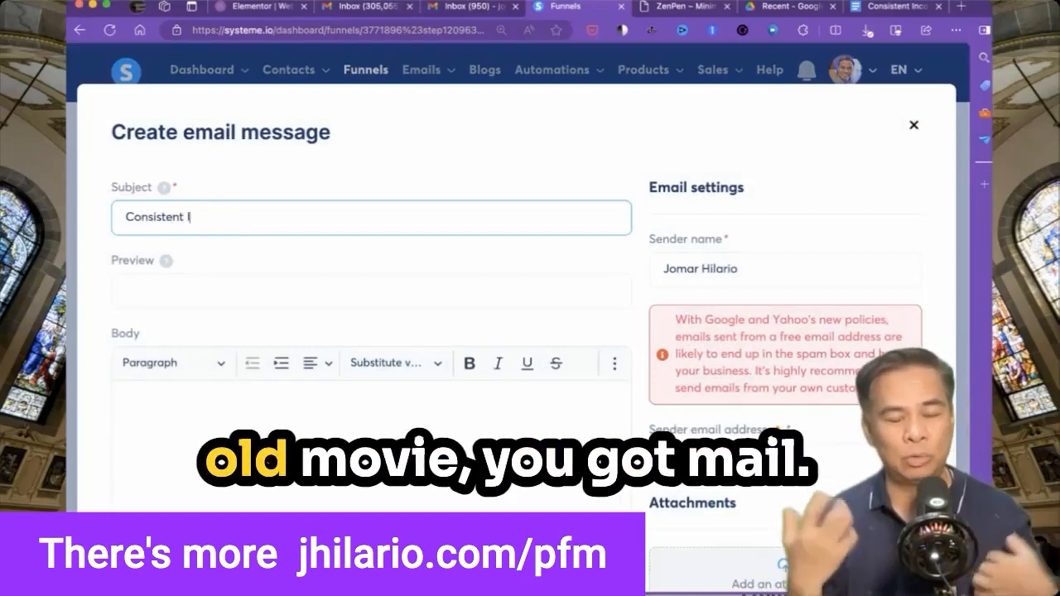
type("Incomes Ebook from Joamr ")
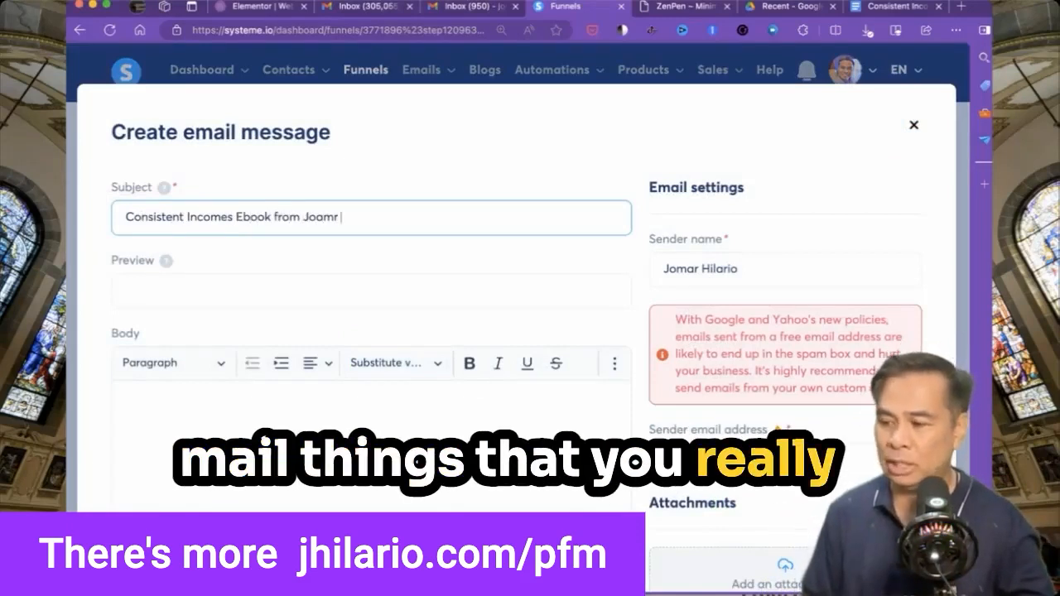
type("Hilario")
key("Tab")
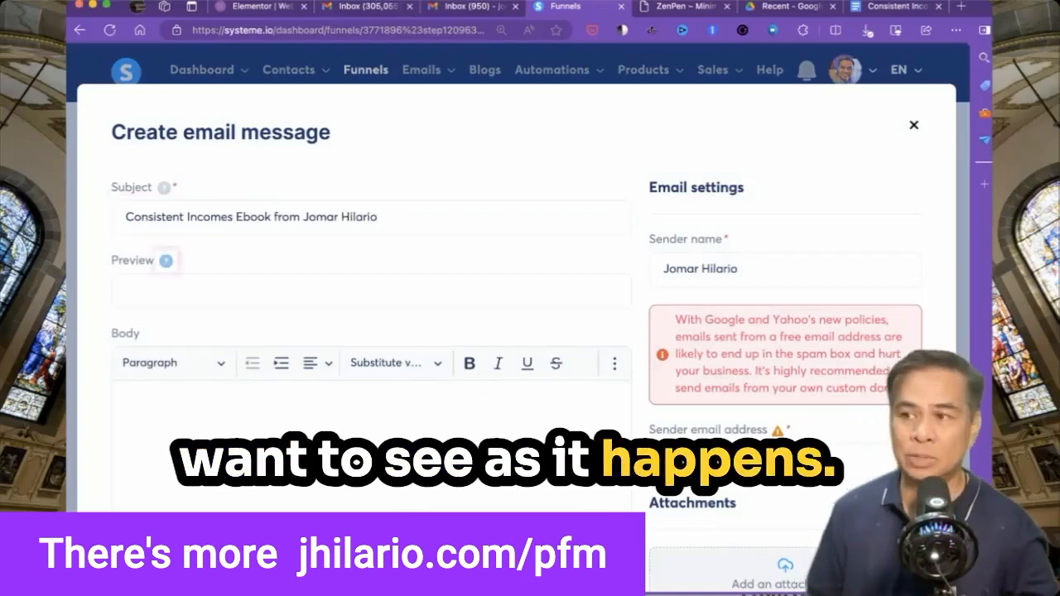
Copy the lead magnet text through the benefits from the ZenPen document.
left_click(654, 11)
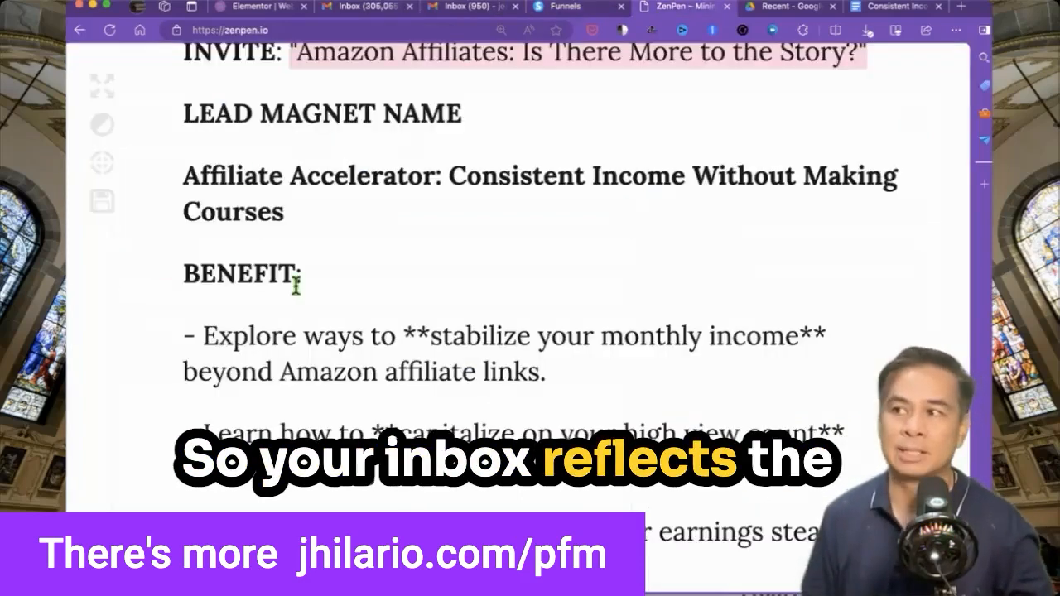
left_click_drag(285, 56, 629, 547)
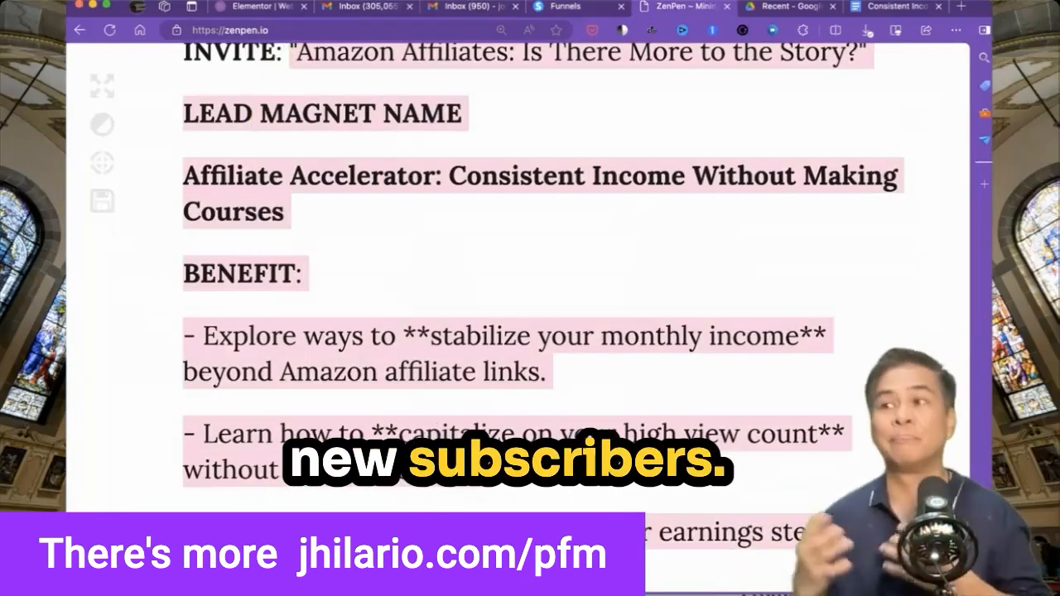
left_click(563, 8)
Paste the lead-magnet text into the email body and remove the LEAD MAGNET NAME placeholder line.
left_click(237, 425)
key("ctrl+v")
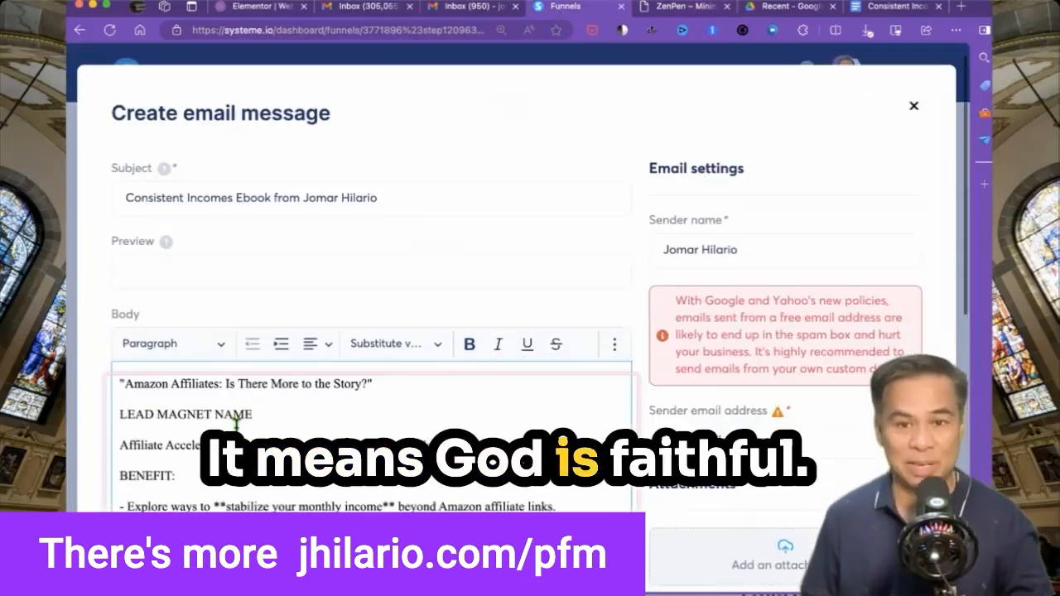
key("shift+Down")
key("Right")
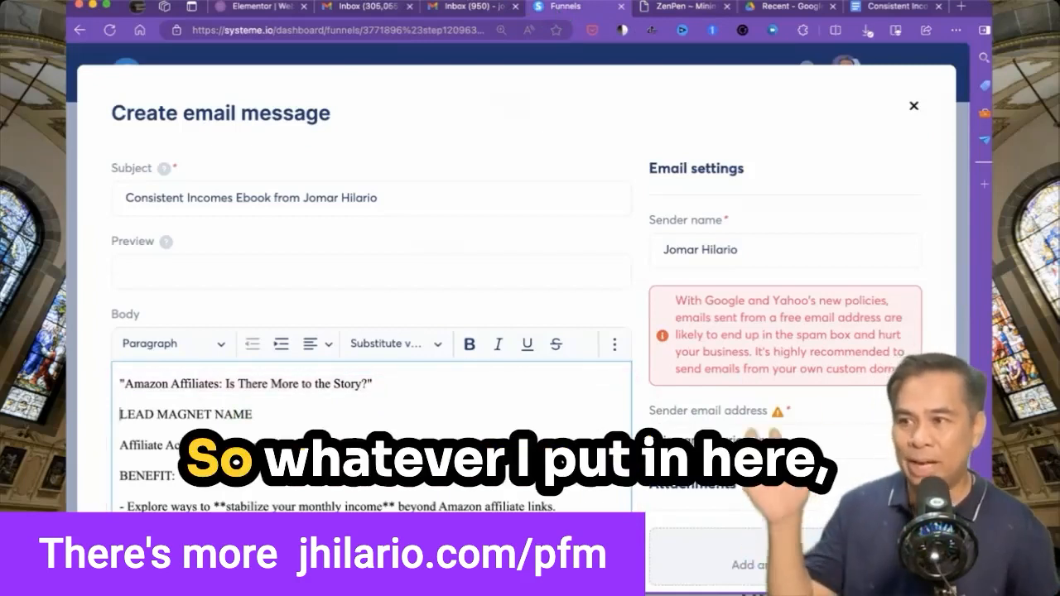
key("shift+Down")
key("BackSpace")
Delete the BENEFIT: heading and type extra text ending 'book from' and the author's name.
key("Down")
key("BackSpace")
key("Down")
key("shift+Down")
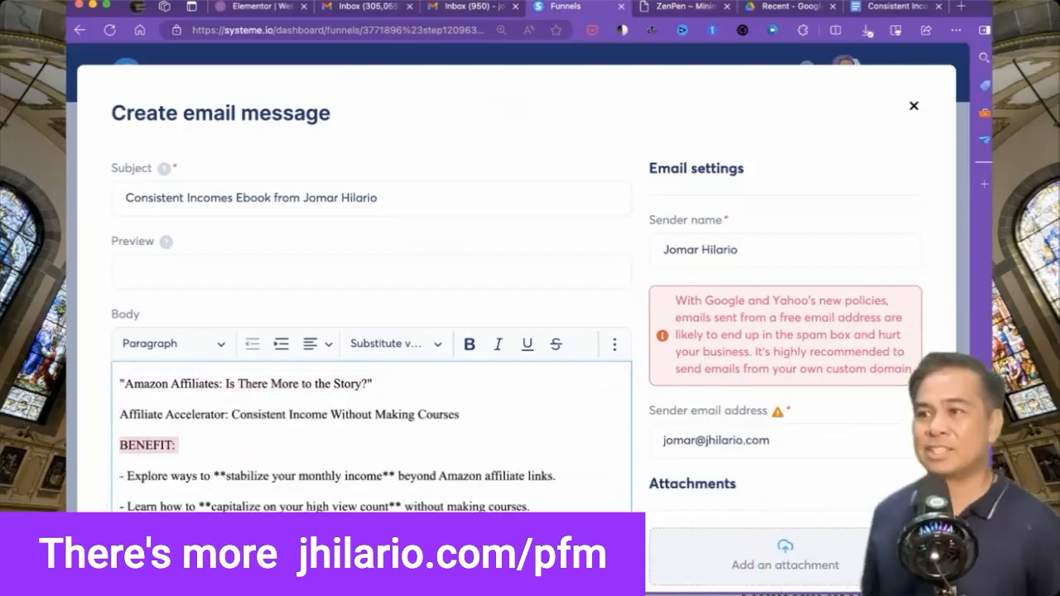
key("BackSpace")
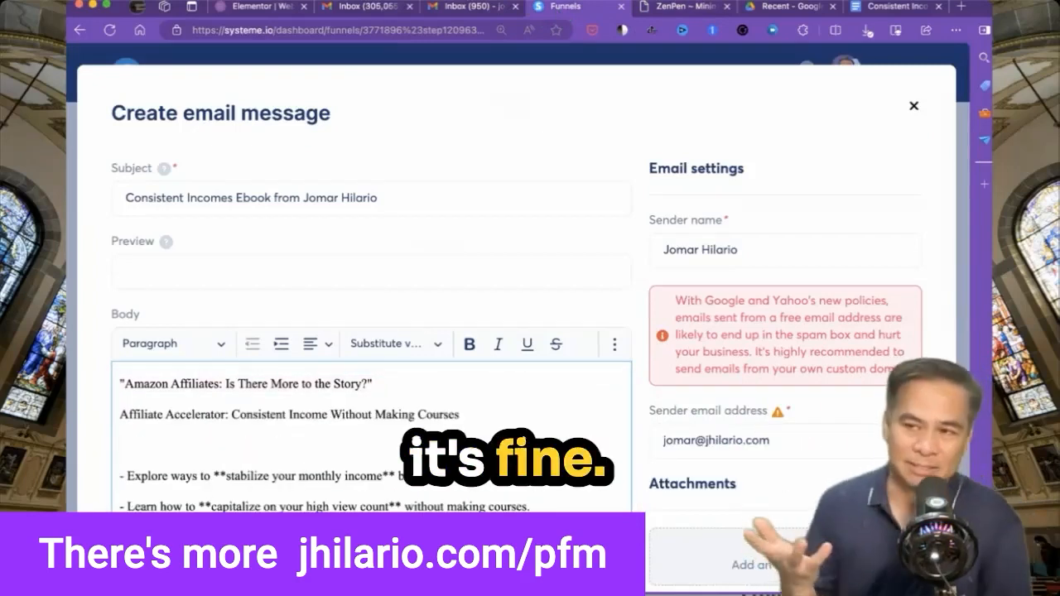
type("What")
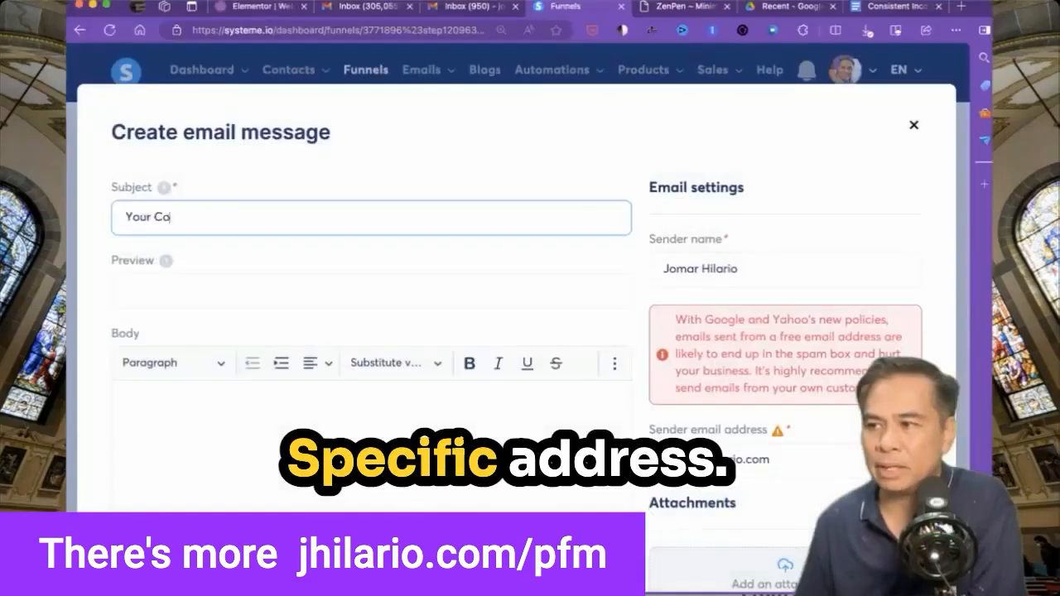
type("book from Jomar Hilario")
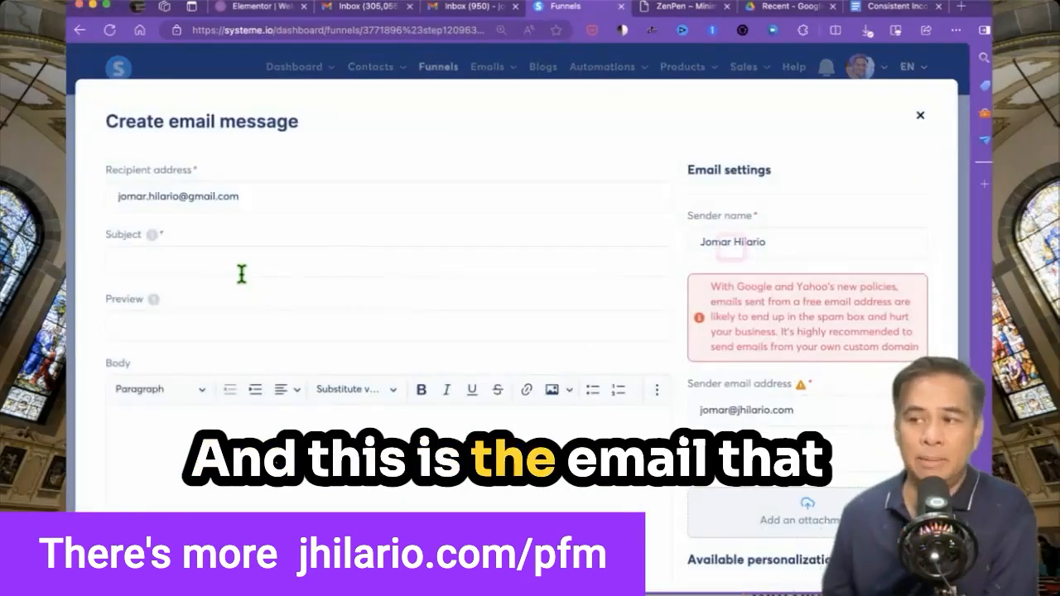
Set the notification email subject to 'Nu Consistent Download YEAH!'.
left_click(241, 274)
type("You")
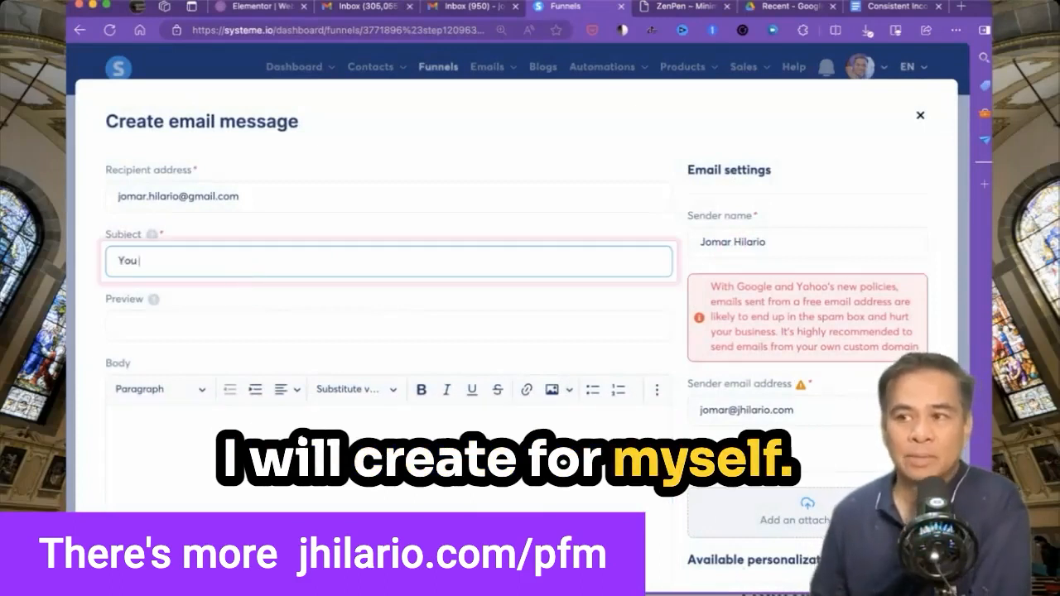
type(" Got A New")
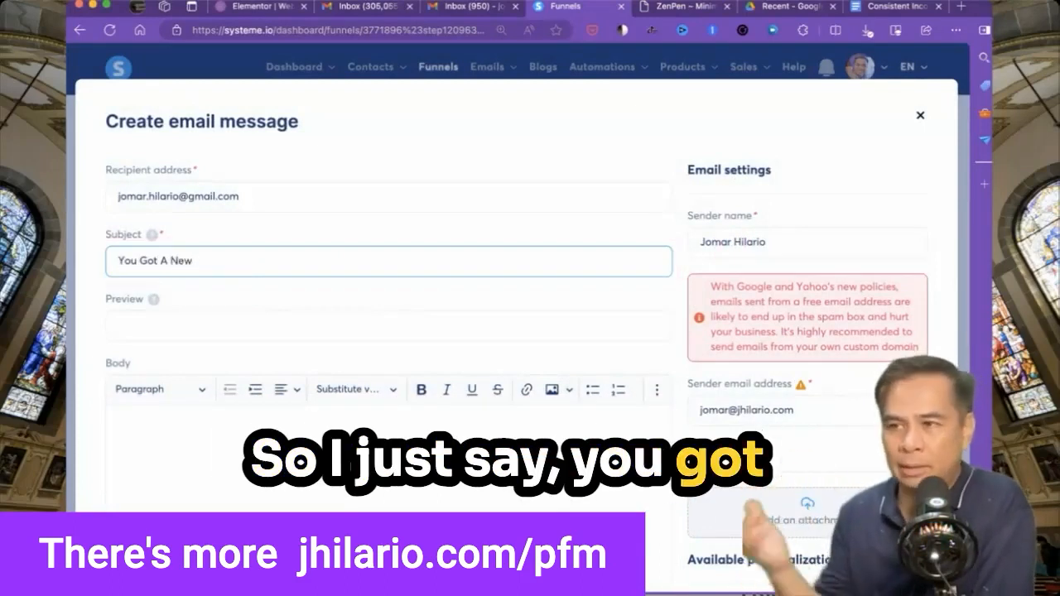
type(" Consistent Download YEAH")
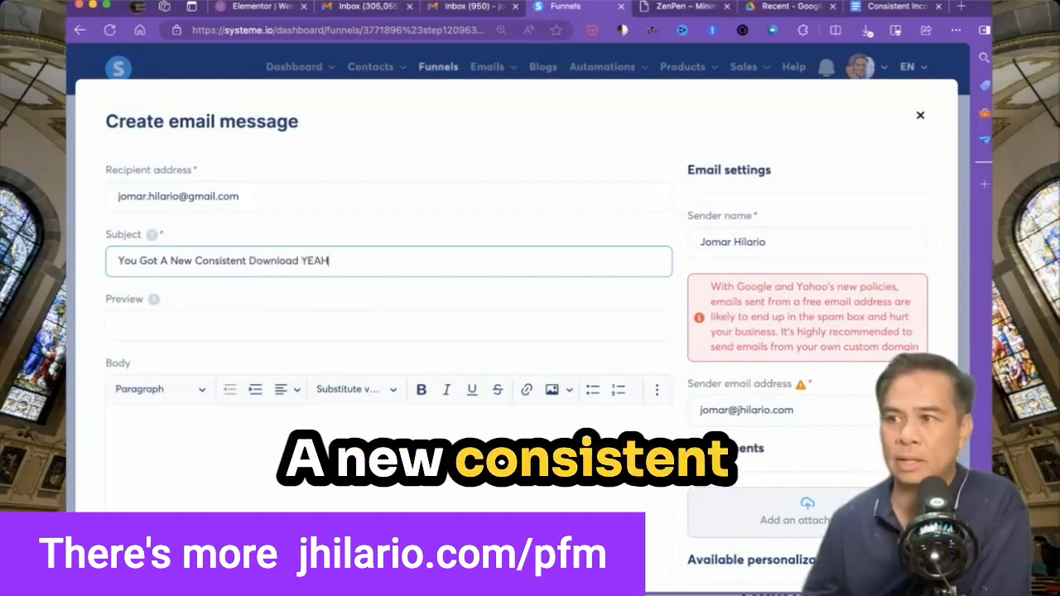
type("!")
left_click_drag(196, 264, 76, 258)
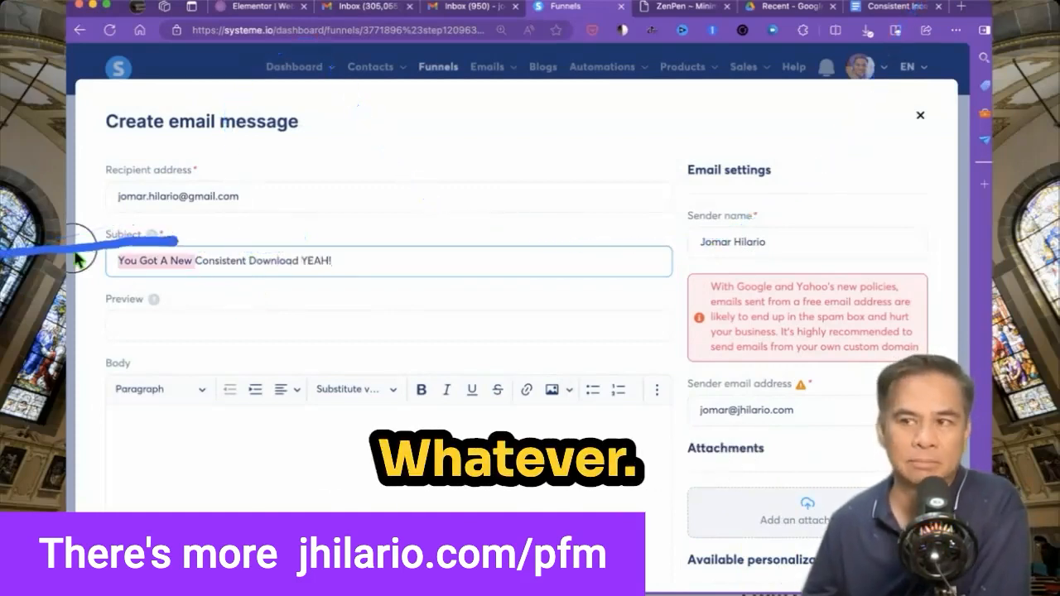
key("BackSpace")
type("Nu")
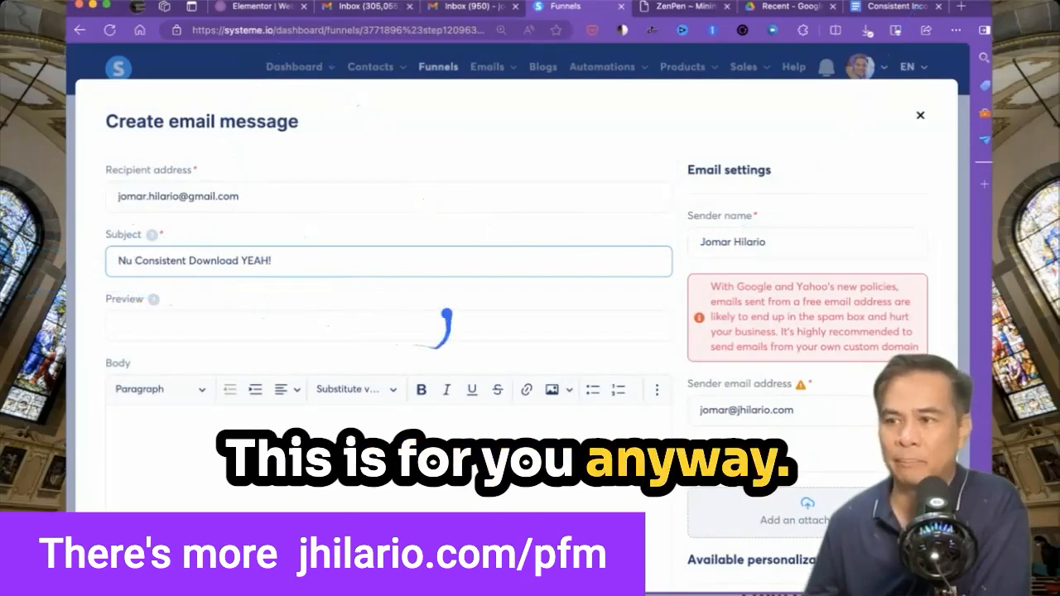
key("super+plus")
key("super+plus")
left_click(211, 339)
Paste the list of contact personalization fields into the body and save the email.
scroll(210, 339, "down", 2)
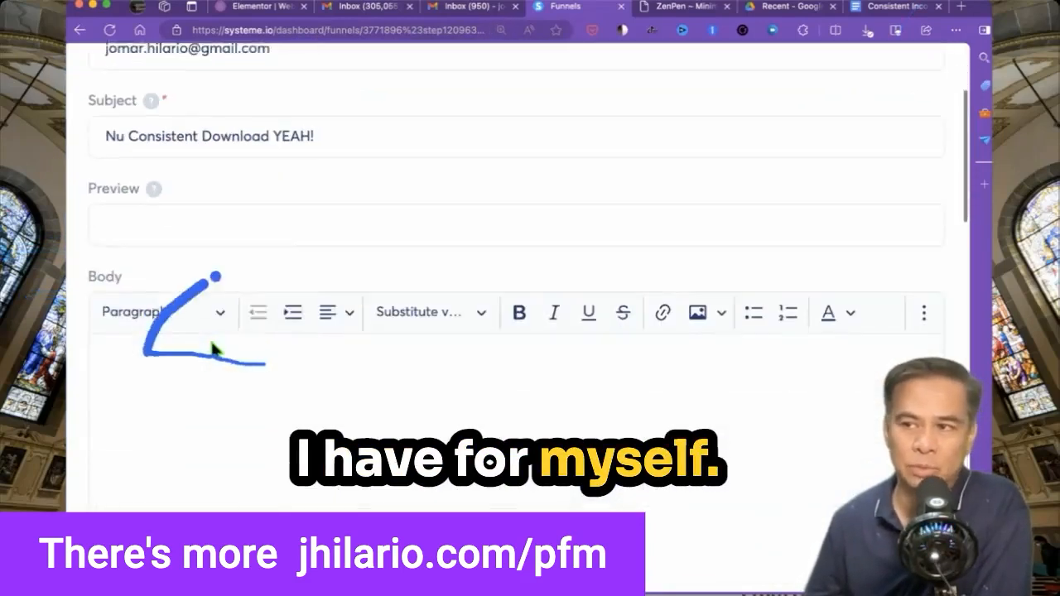
left_click(186, 359)
key("super+minus")
key("super+minus")
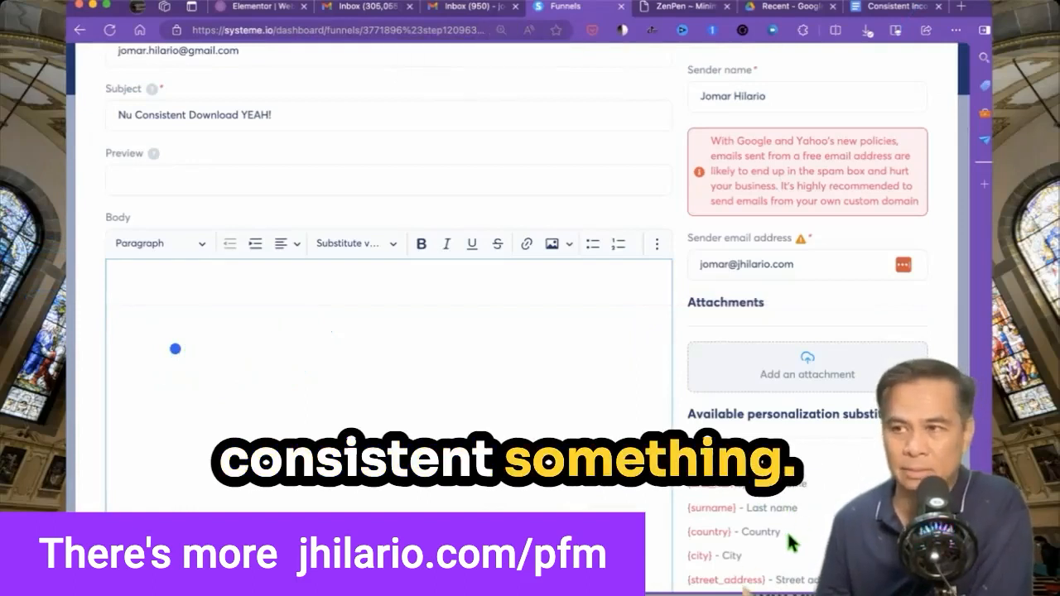
left_click_drag(787, 534, 688, 457)
key("super+c")
left_click(287, 322)
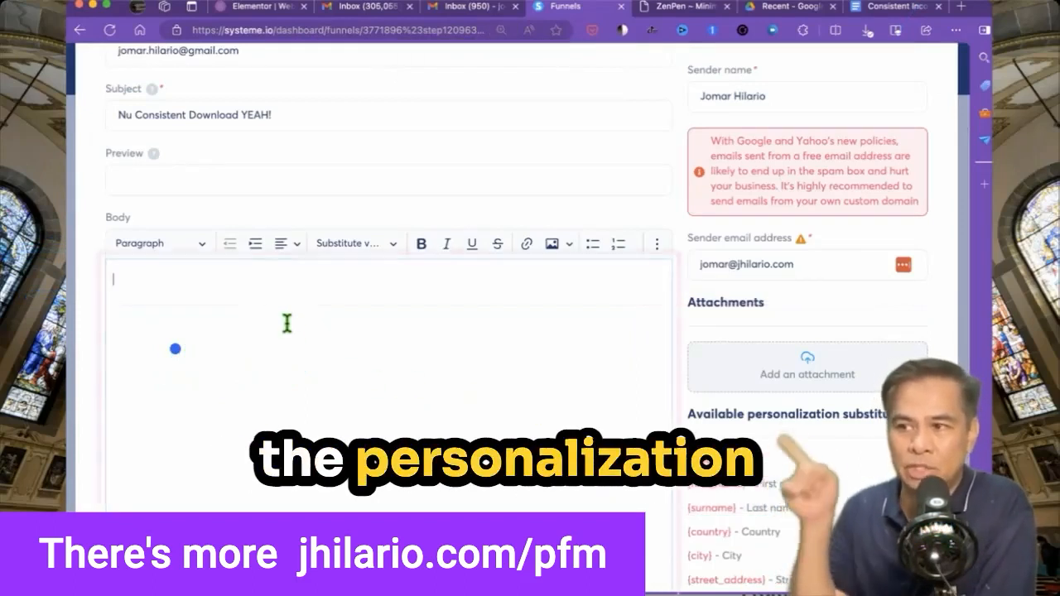
key("super+v")
scroll(287, 322, "up", 3)
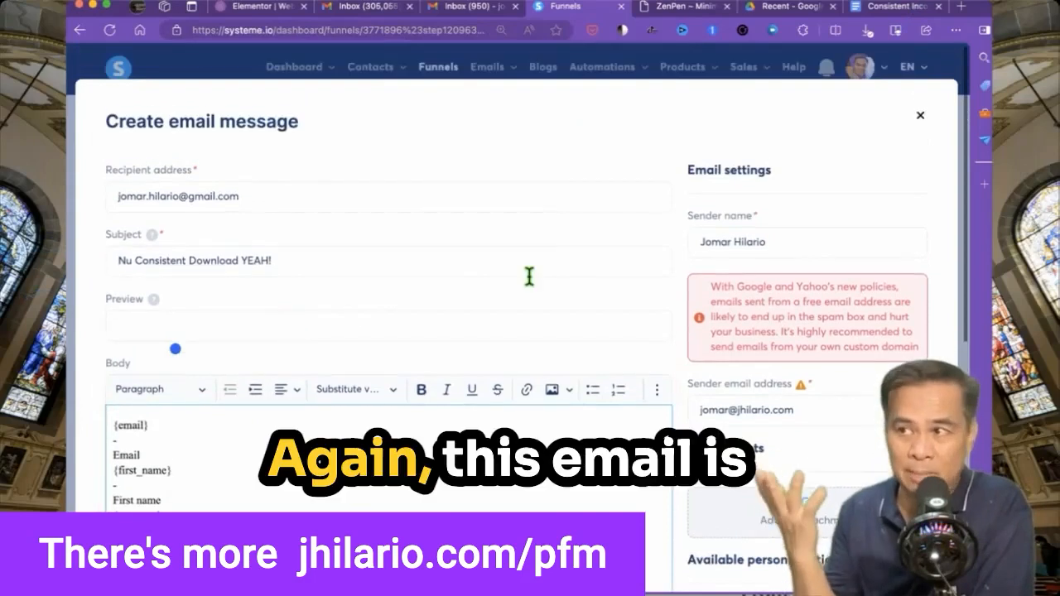
scroll(528, 274, "down", 10)
left_click(522, 505)
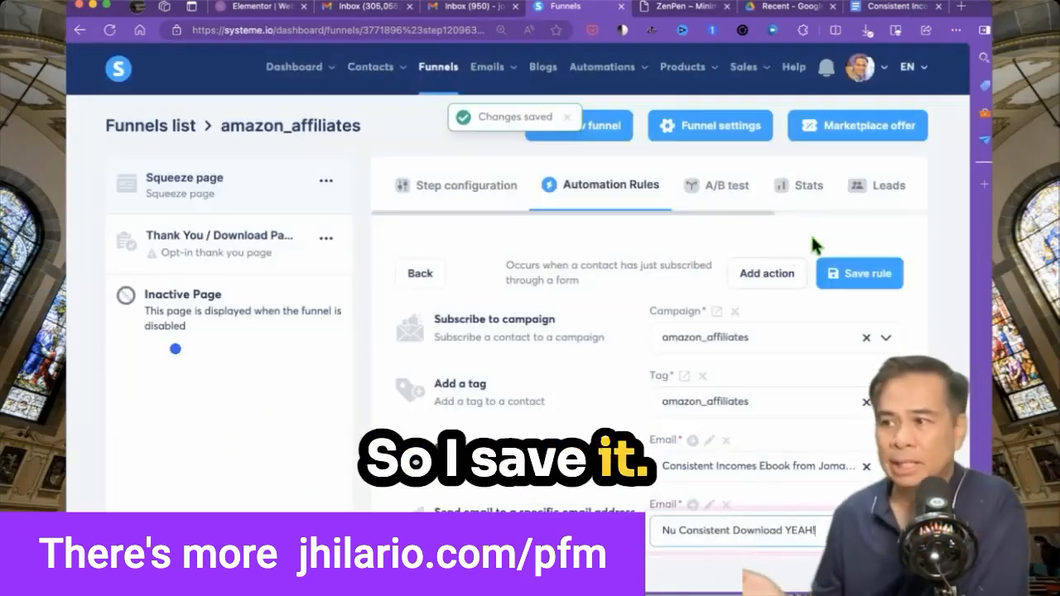
Save the form-subscribed automation rule with its new notification email action.
left_click(865, 275)
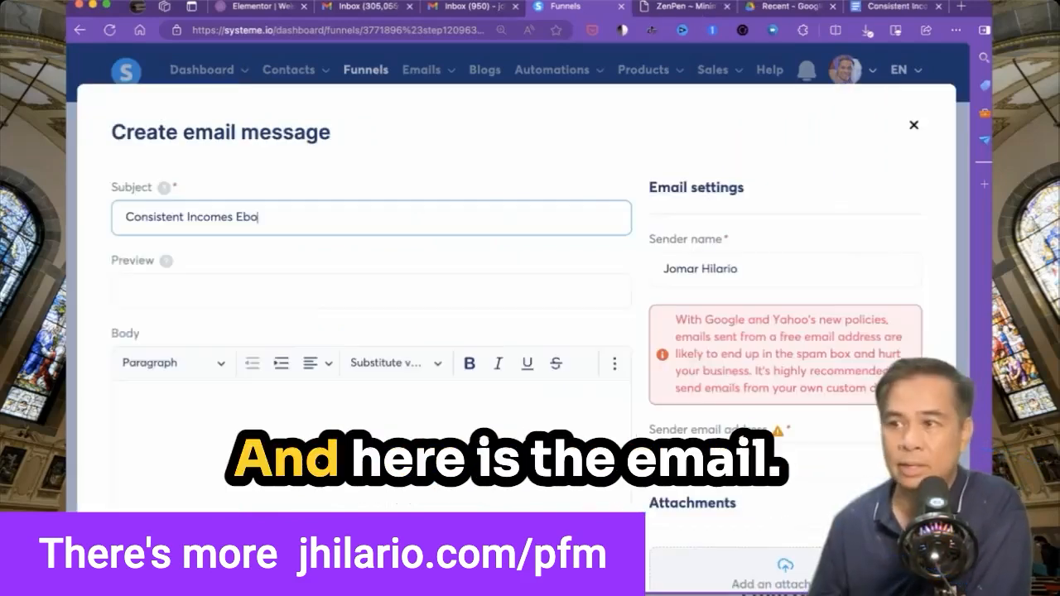
Finish the ebook subject and set the preview 'Amazon Affiliates: Is There More to the Story?' without quotation marks.
type("ok from Joamr ")
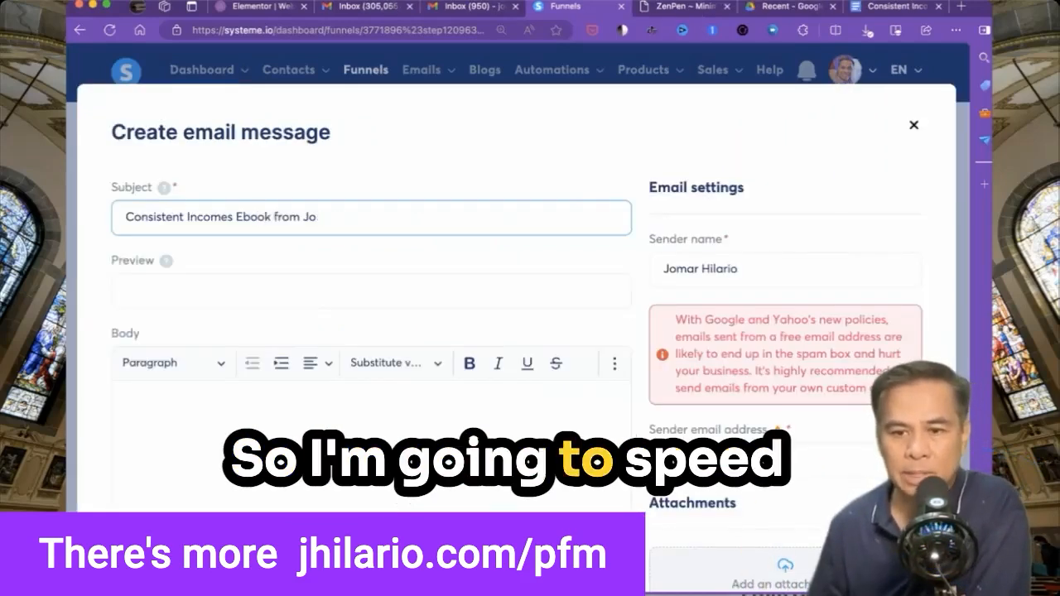
type("mar Hilario")
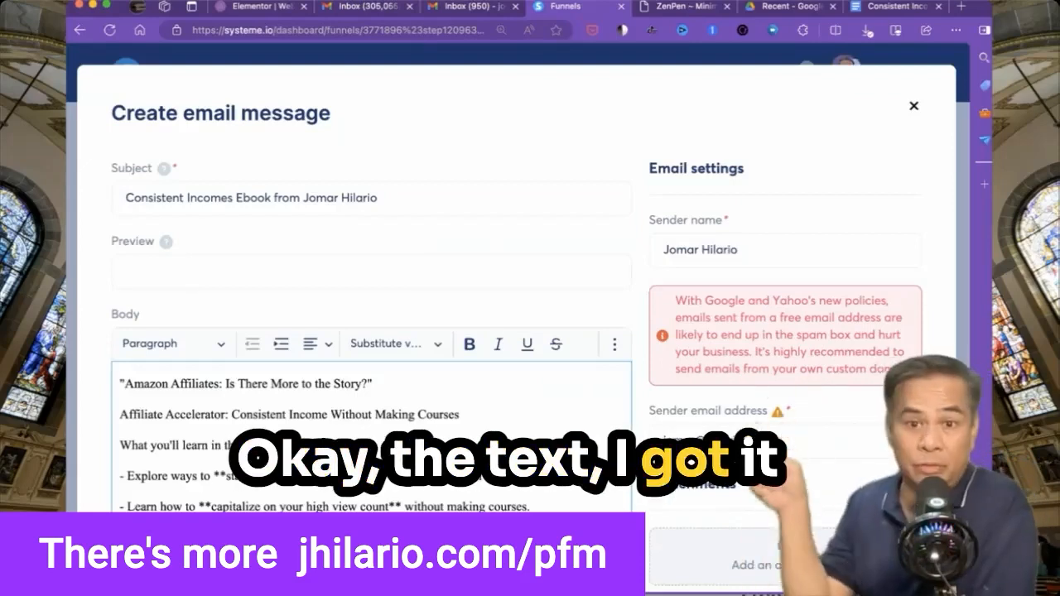
scroll(517, 332, "down", 2)
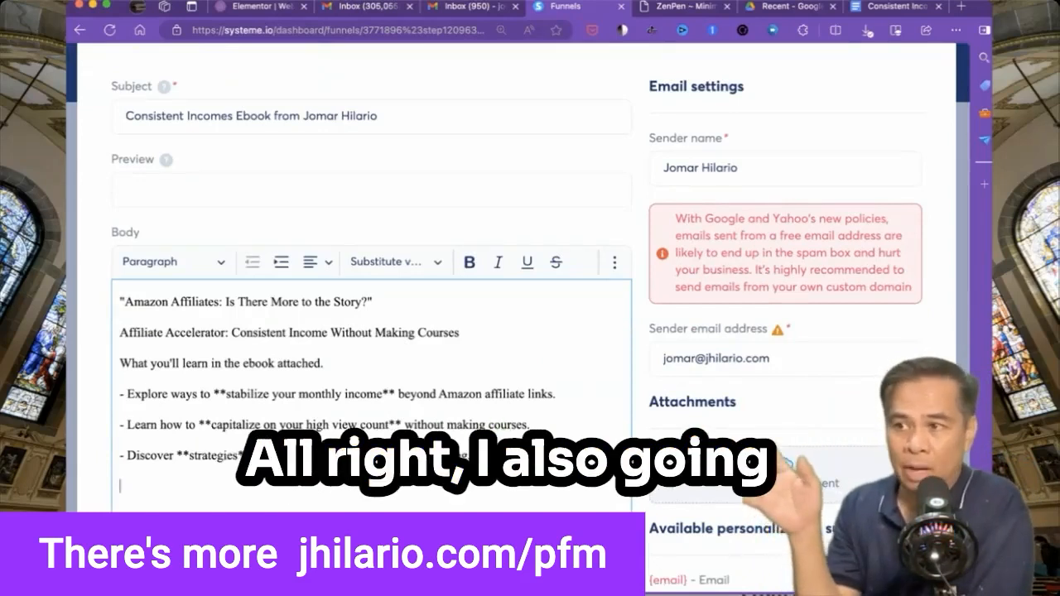
key("BackSpace")
key("BackSpace")
key("BackSpace")
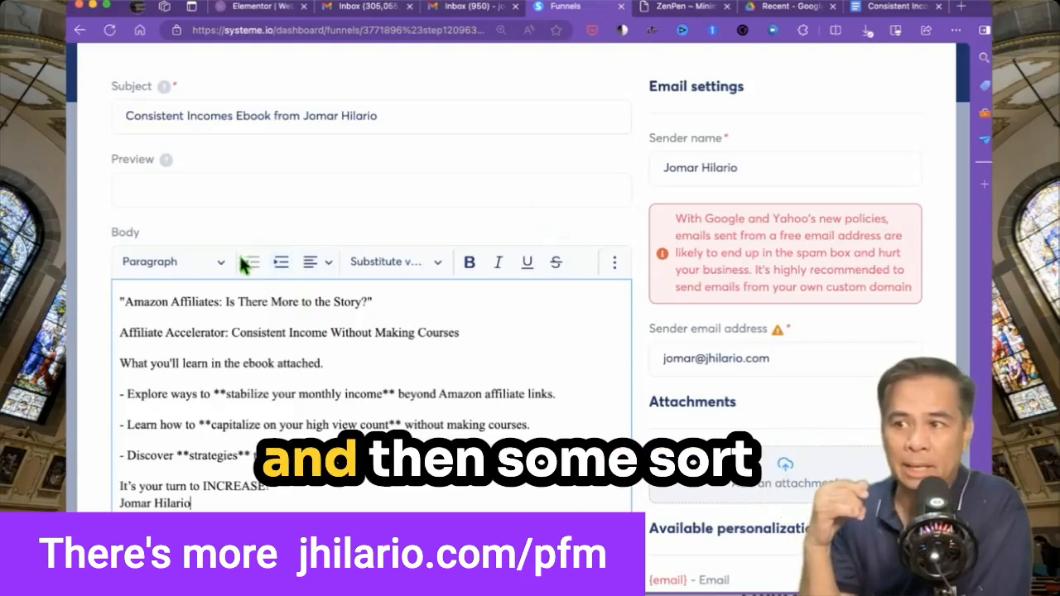
left_click(216, 192)
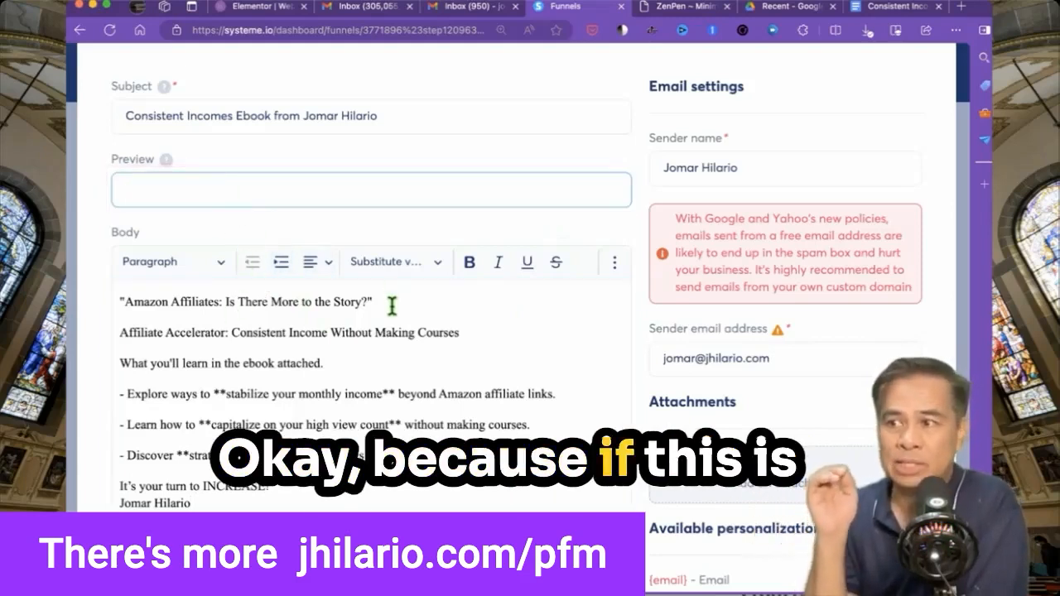
left_click_drag(392, 301, 135, 306)
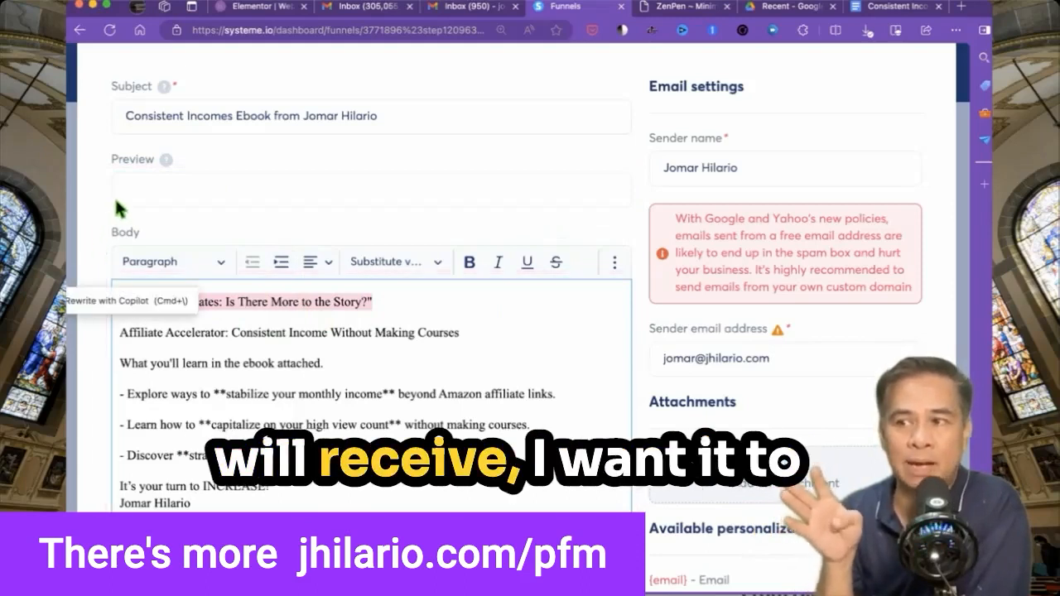
left_click(143, 199)
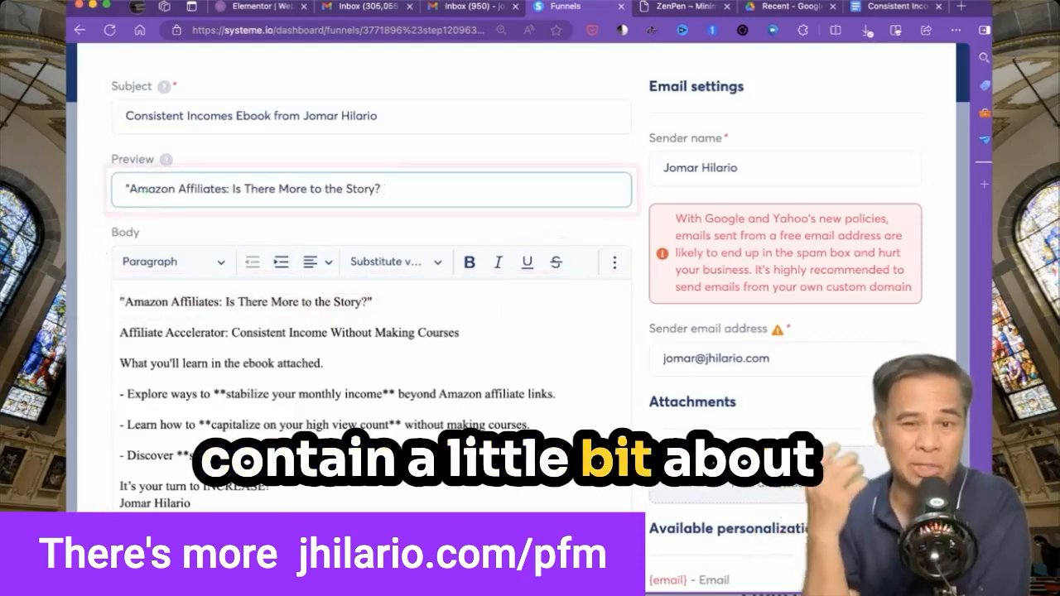
key("BackSpace")
key("Up")
key("Right")
key("BackSpace")
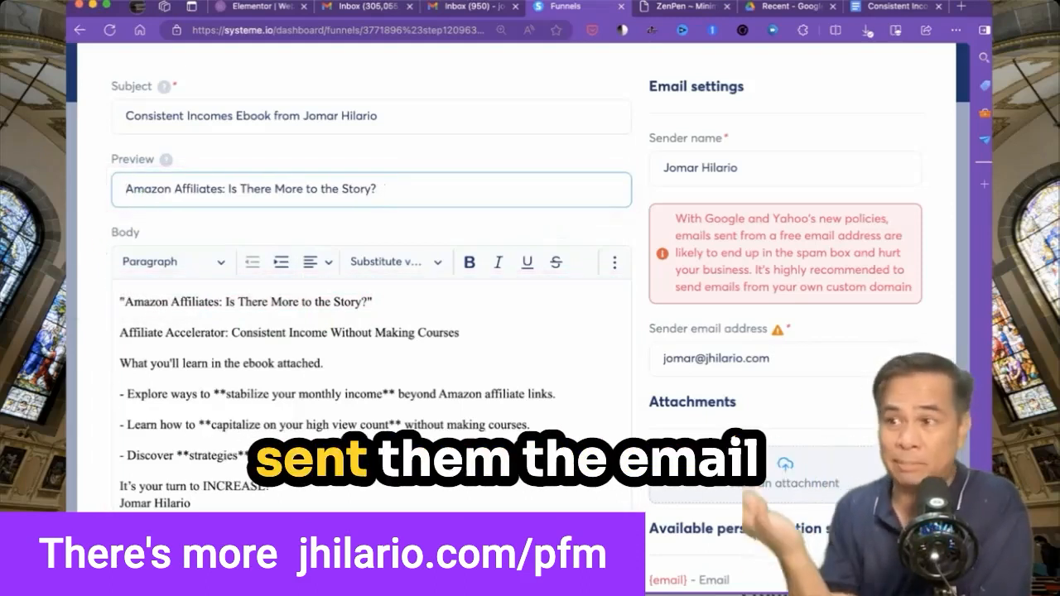
Unquote the body's title line and add a personal intro ending 'This ebook will help you find out how!'.
left_click(139, 317)
key("Up")
key("Right")
key("BackSpace")
key("Down")
key("Left")
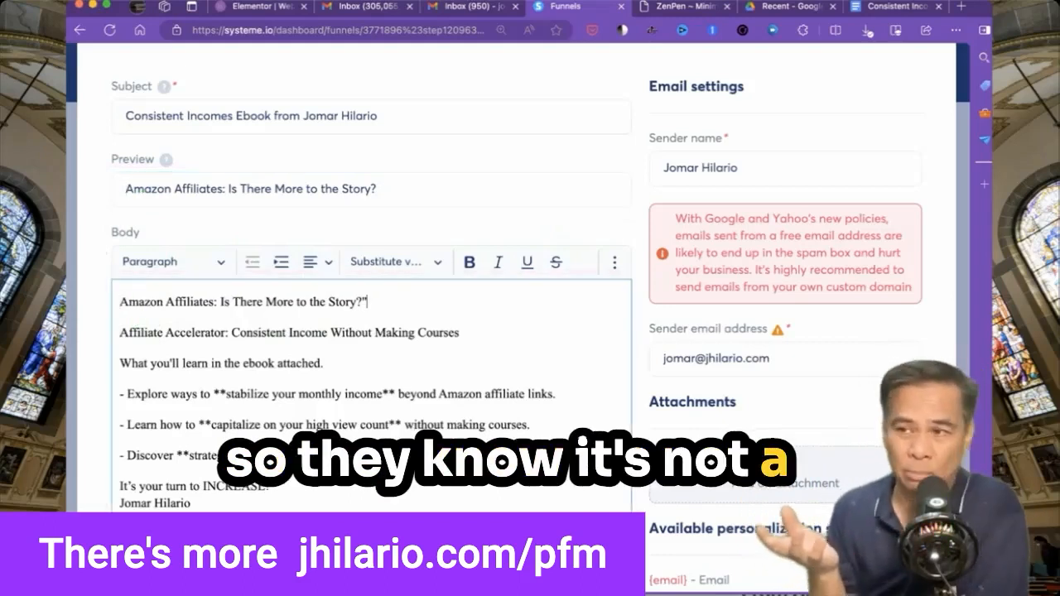
key("BackSpace")
key("Return")
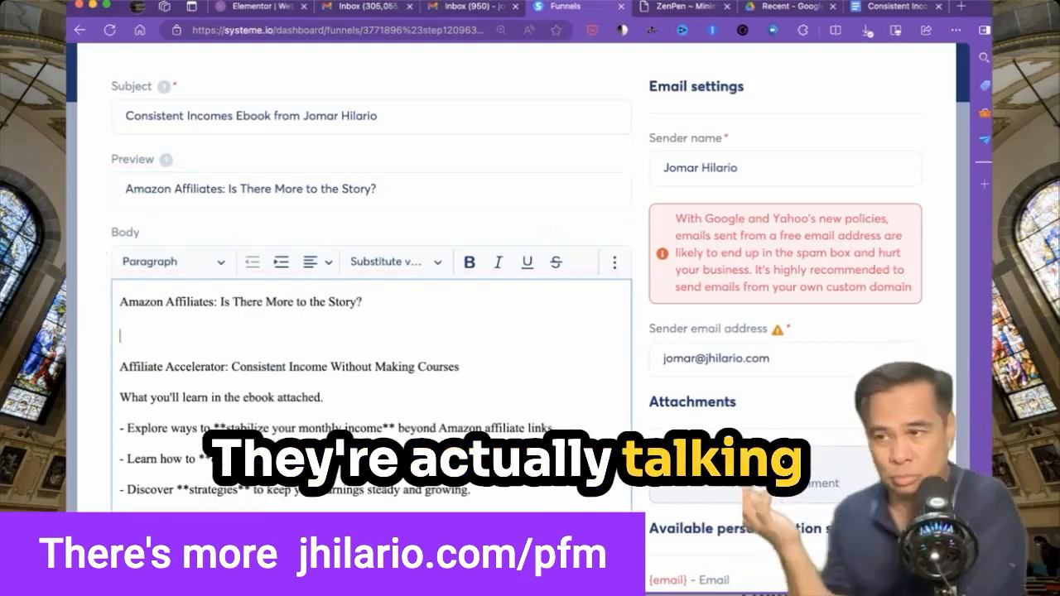
key("ctrl+plus")
type("Hi. This ")
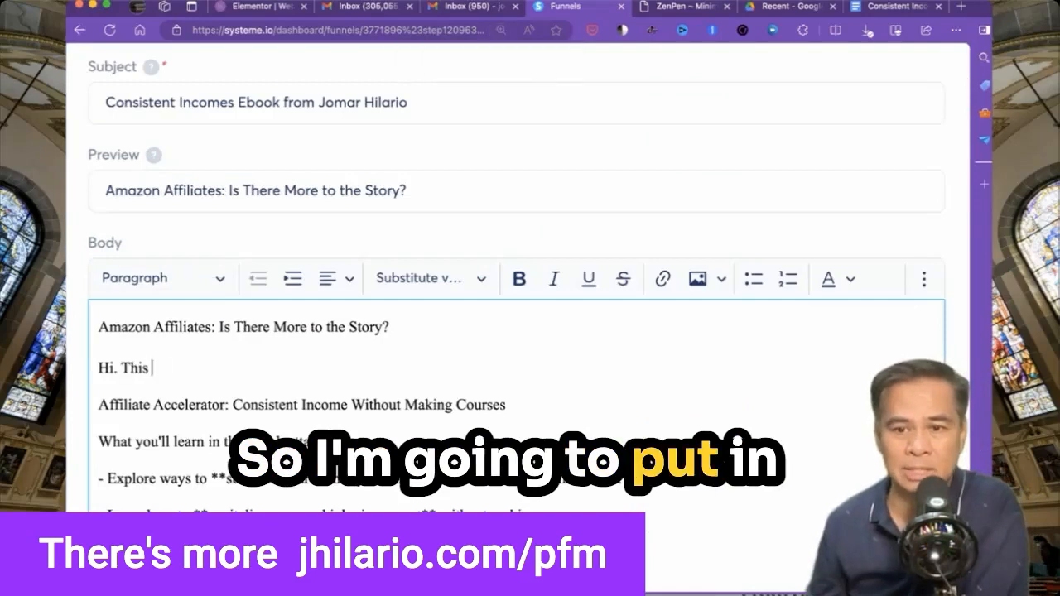
type("is Jomar Hilario.  I've been an Amazon Affiliate for a long time. I know it can be lucrative. But also, the commissions are low. How can you earn more us")
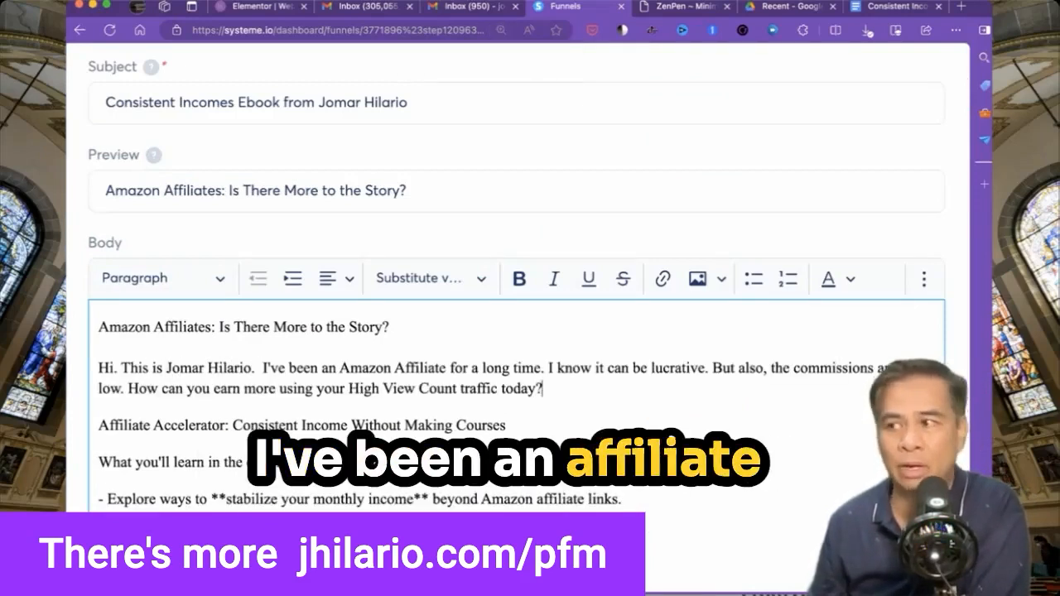
type("ing your High View Count traffic today? This ebook will help you find out how!")
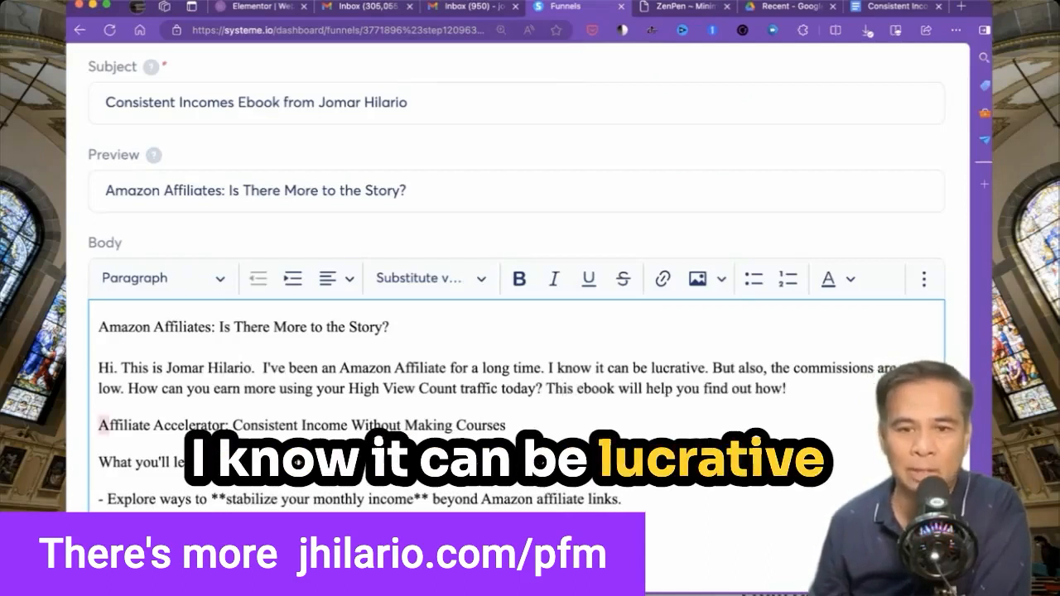
left_click_drag(108, 425, 232, 425)
key("BackSpace")
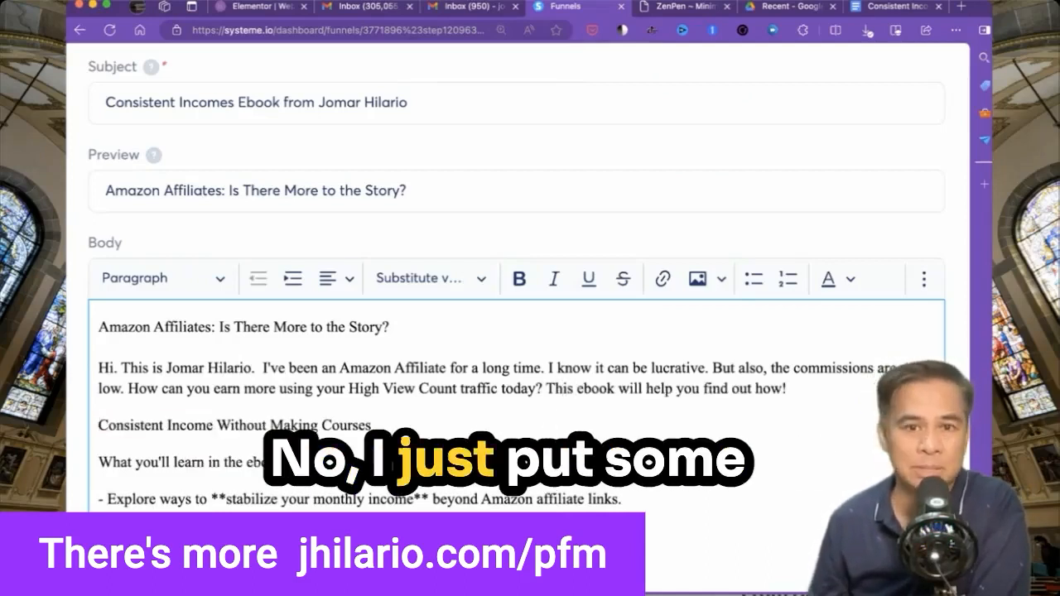
scroll(512, 395, "down", 4)
scroll(530, 390, "down", 20)
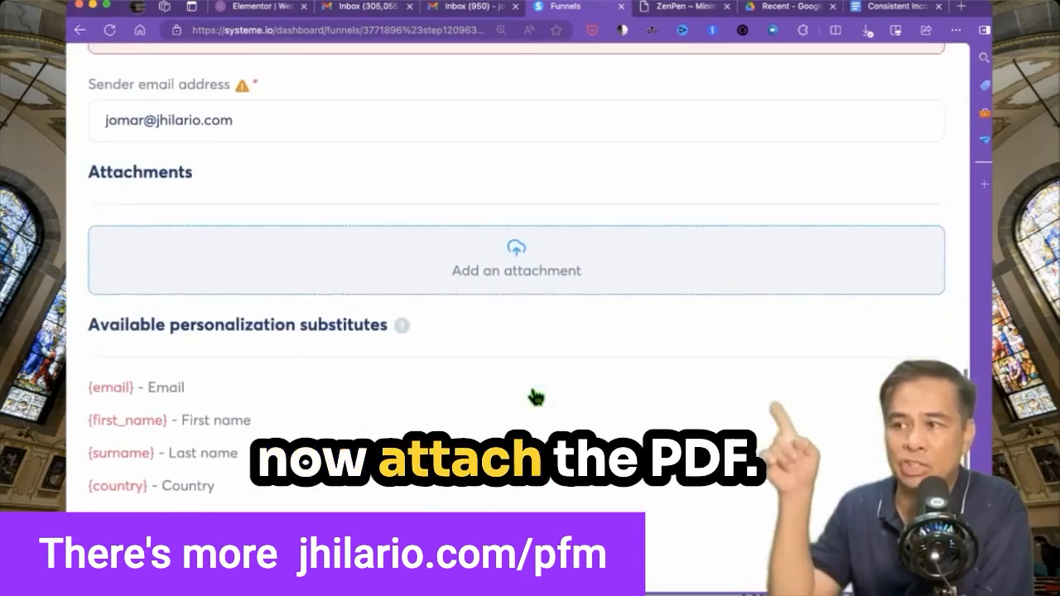
Attach the Consistent Income ebook PDF from Downloads and save the email.
scroll(530, 356, "up", 1)
left_click(517, 311)
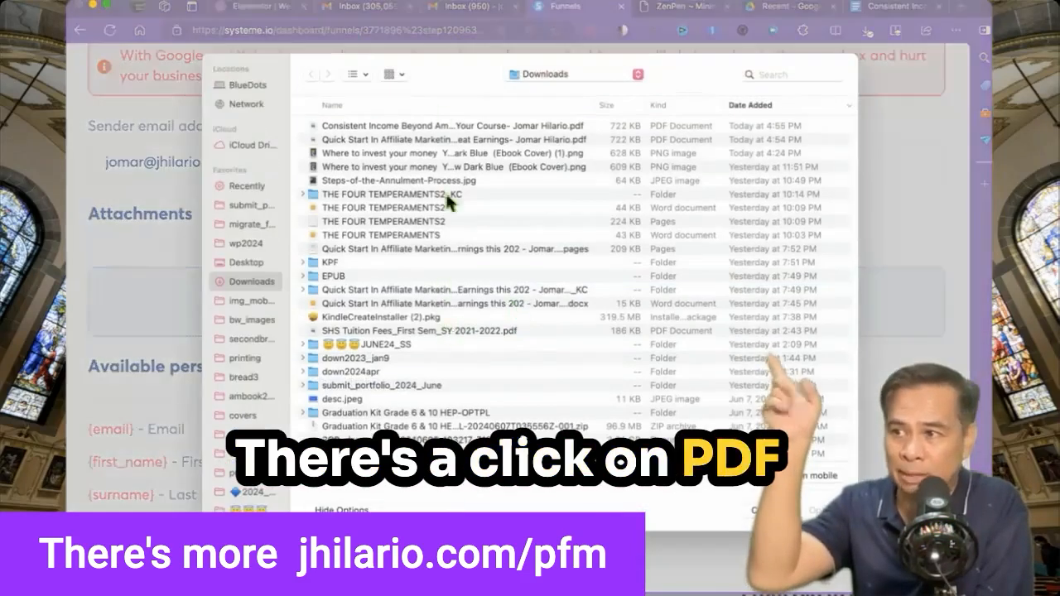
left_click(440, 130)
double_click(439, 130)
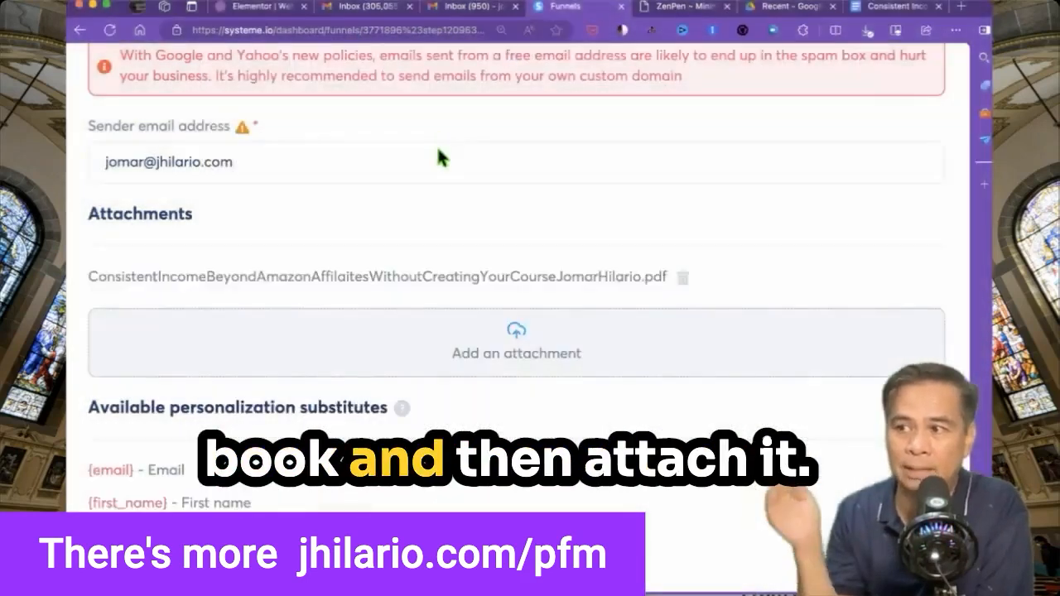
scroll(502, 372, "down", 5)
left_click(516, 503)
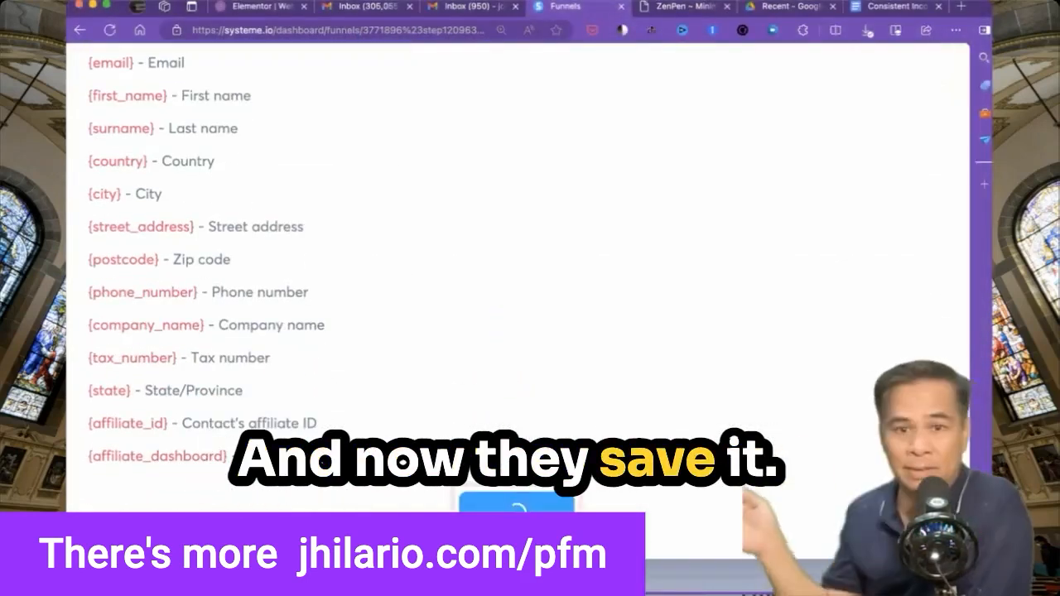
key("super+minus")
key("super+minus")
scroll(526, 372, "up", 5)
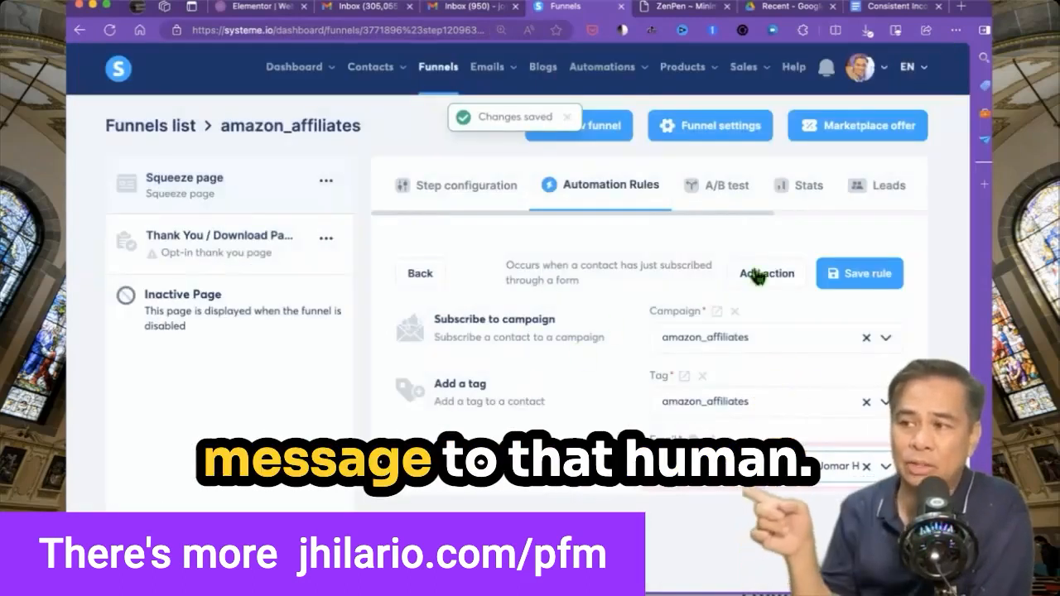
Save the signup automation rule and reopen it to review its ebook email action.
left_click(851, 286)
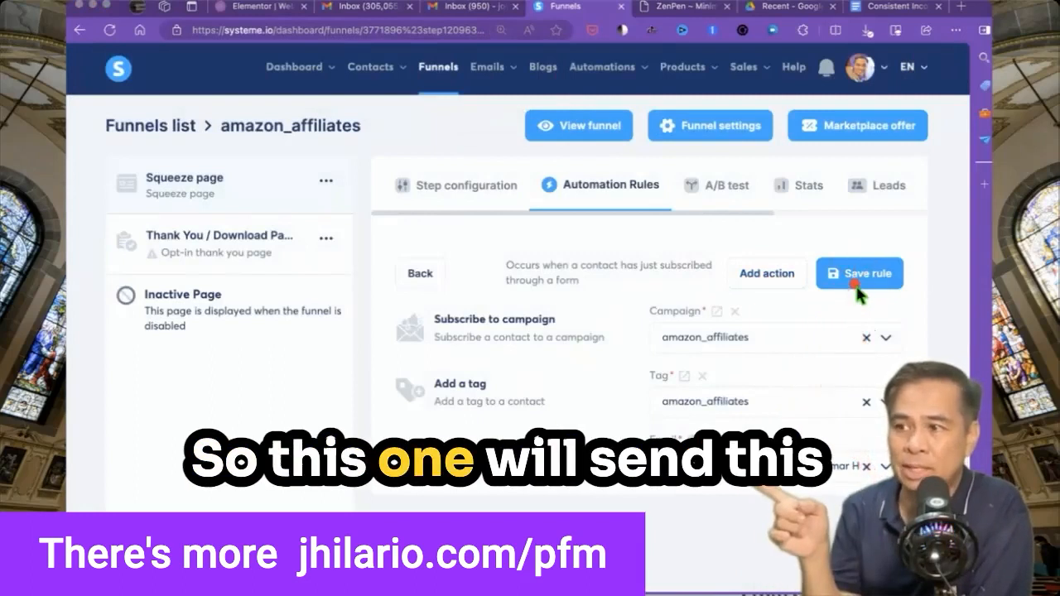
left_click(858, 288)
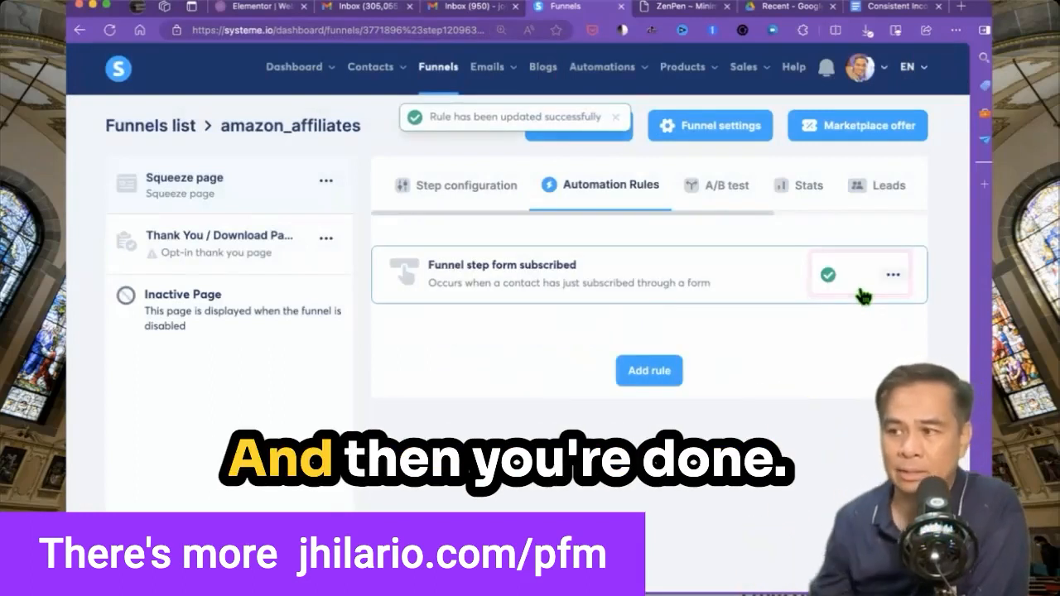
left_click(784, 285)
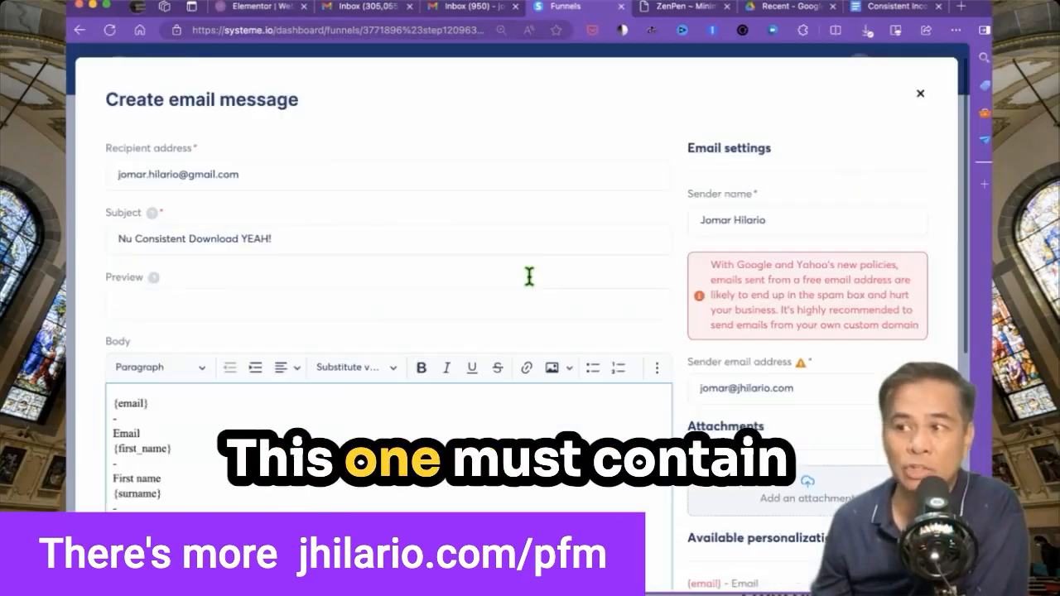
scroll(525, 274, "down", 2)
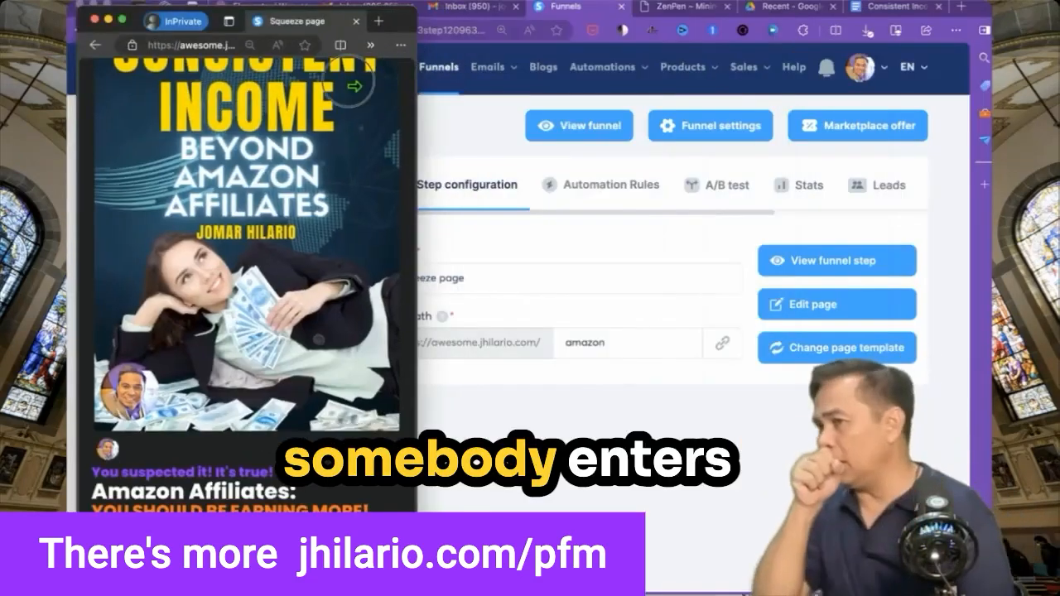
Narrow the test browser window to phone width and preview the squeeze page.
scroll(243, 306, "up", 2)
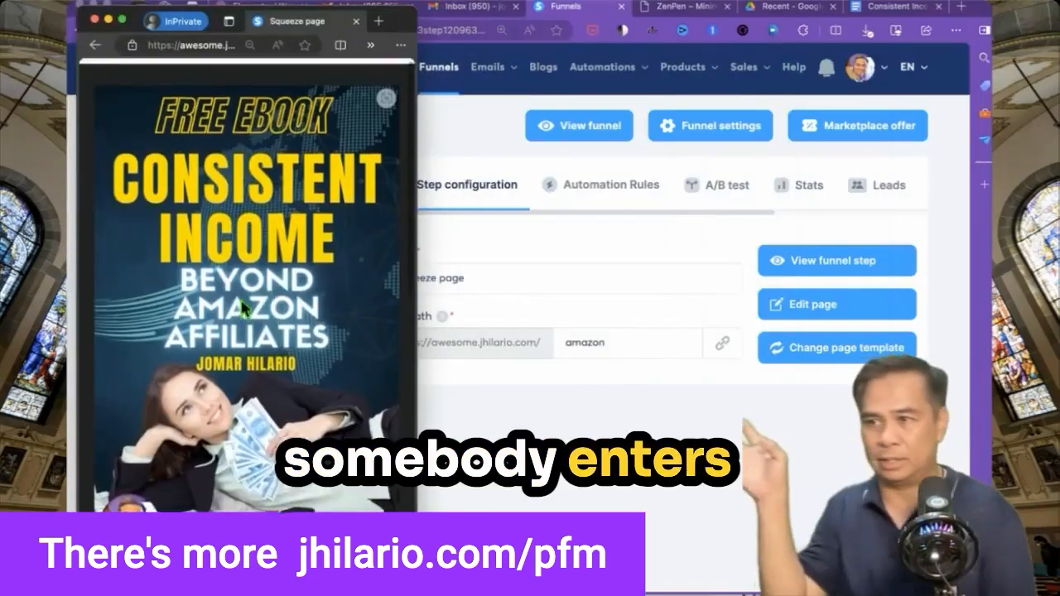
scroll(243, 307, "down", 10)
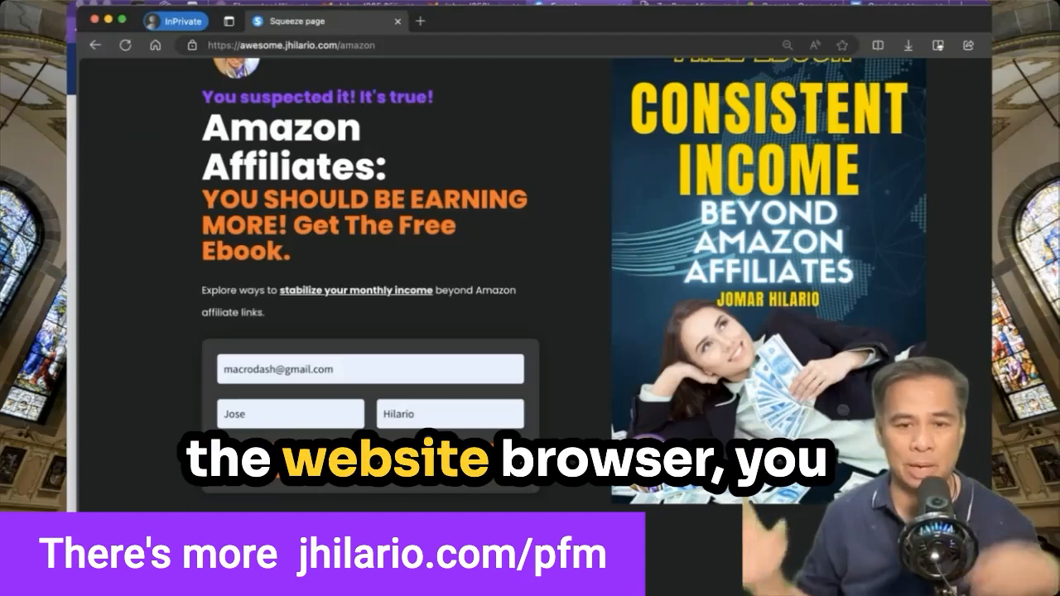
left_click_drag(992, 78, 418, 78)
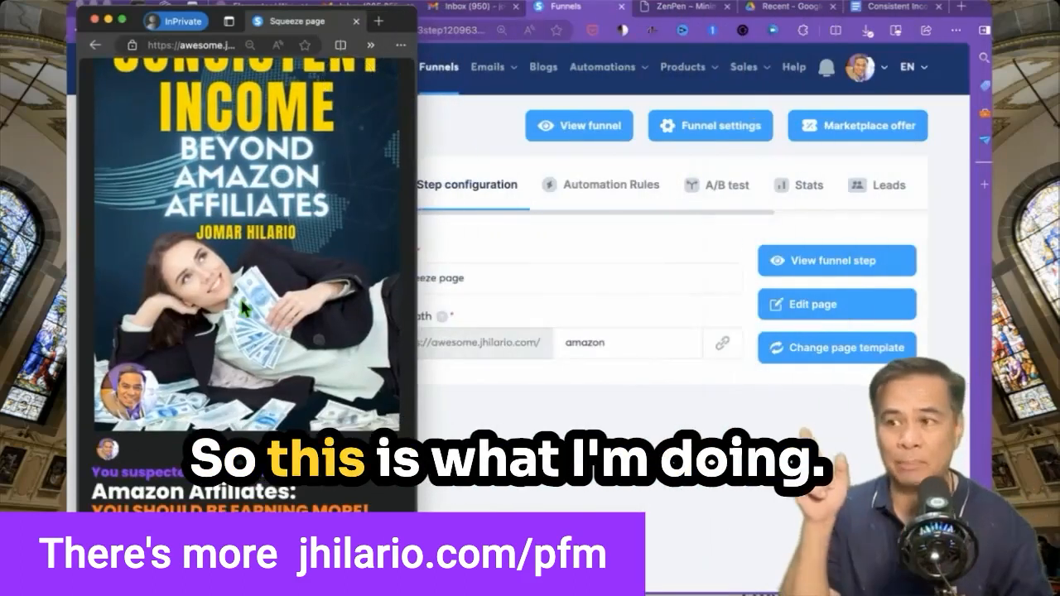
scroll(246, 308, "down", 10)
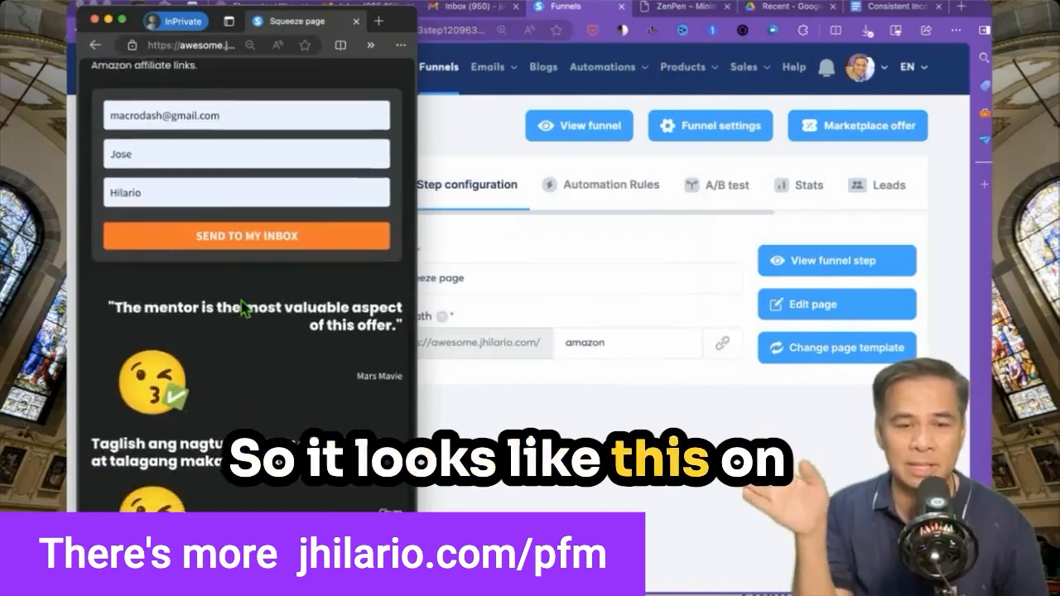
scroll(244, 308, "down", 2)
scroll(223, 309, "up", 5)
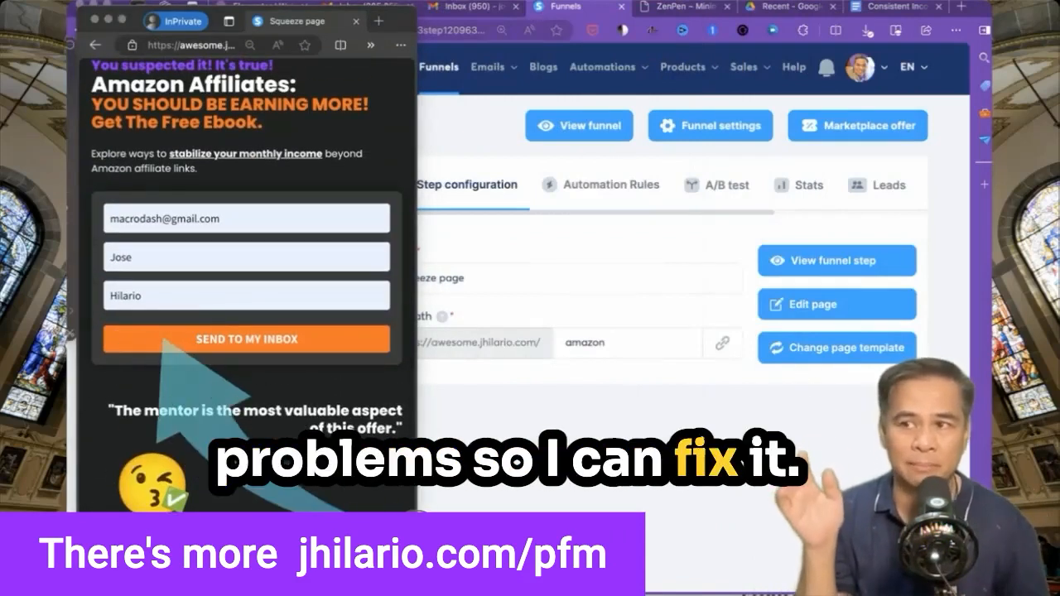
Submit the test signup, check the Gmail inbox, and open the Thank You / Download Page step.
left_click(261, 351)
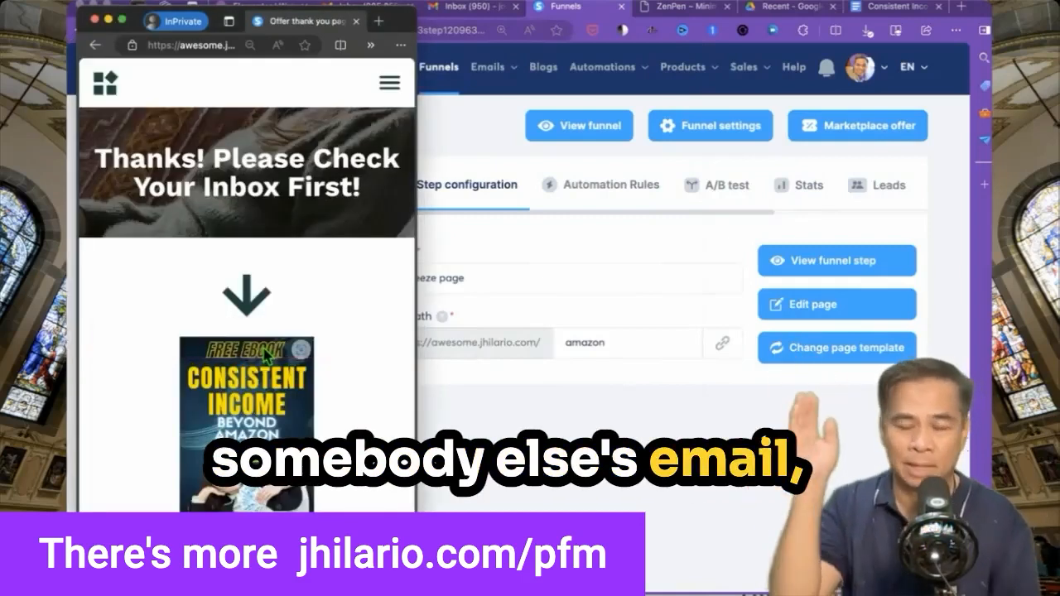
scroll(268, 353, "down", 2)
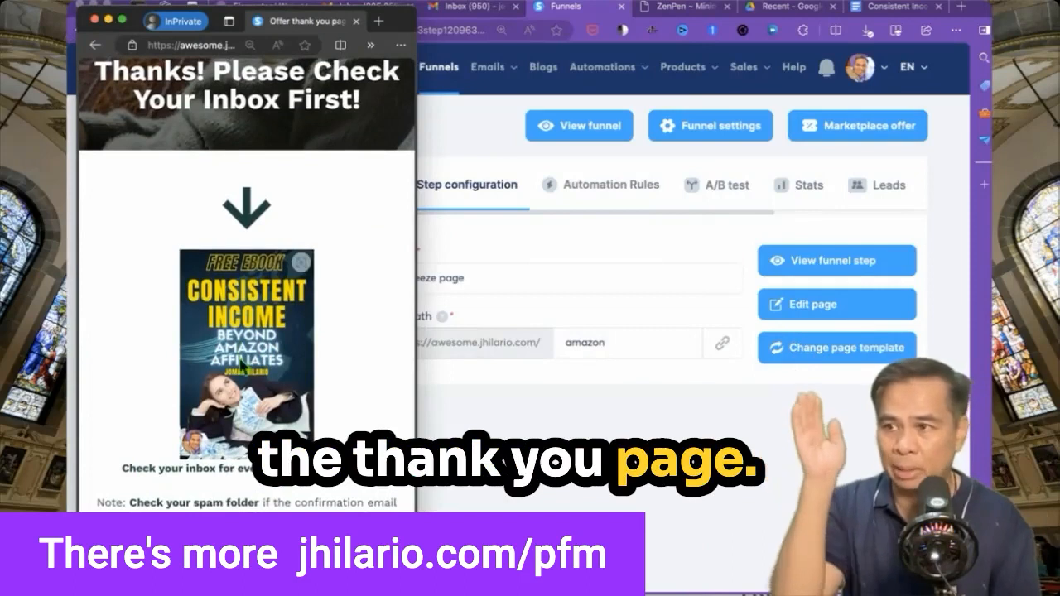
left_click(476, 10)
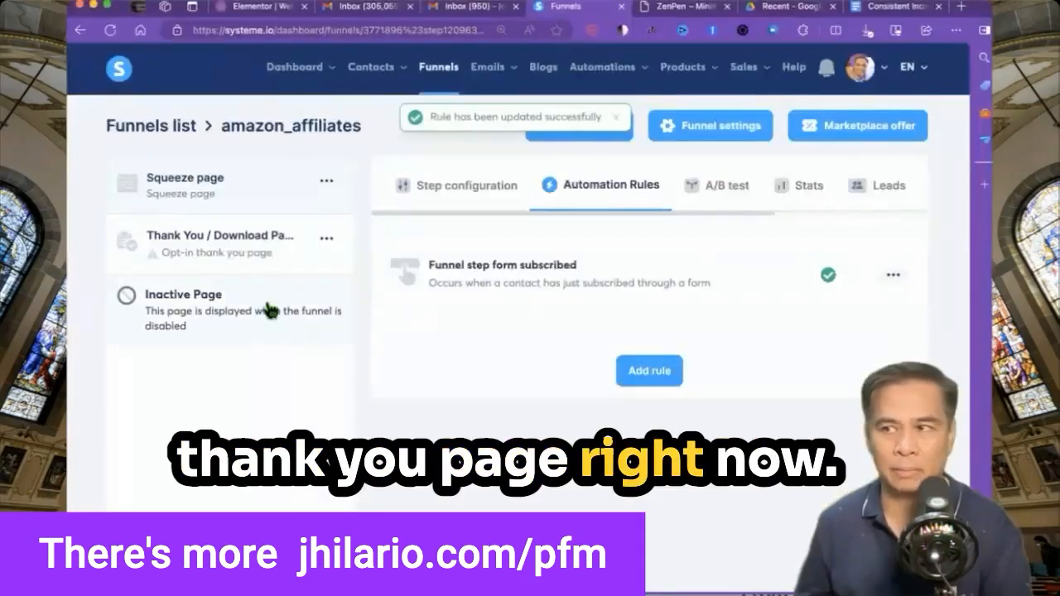
left_click(186, 253)
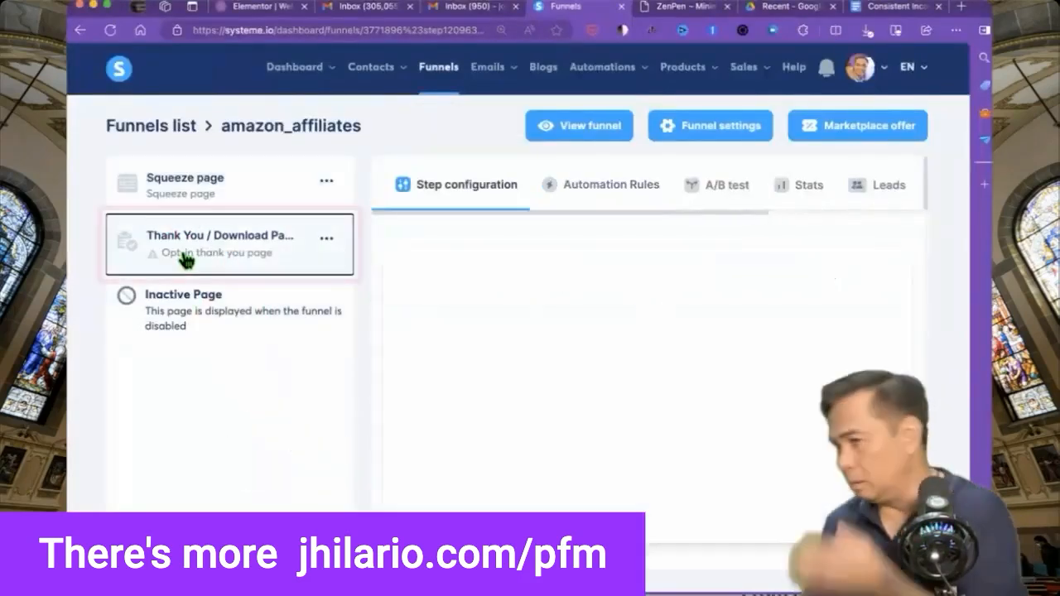
Apply the 'Thanks! You're Awsome!' template to the Thank You / Download Page and open it in the editor.
left_click(243, 192)
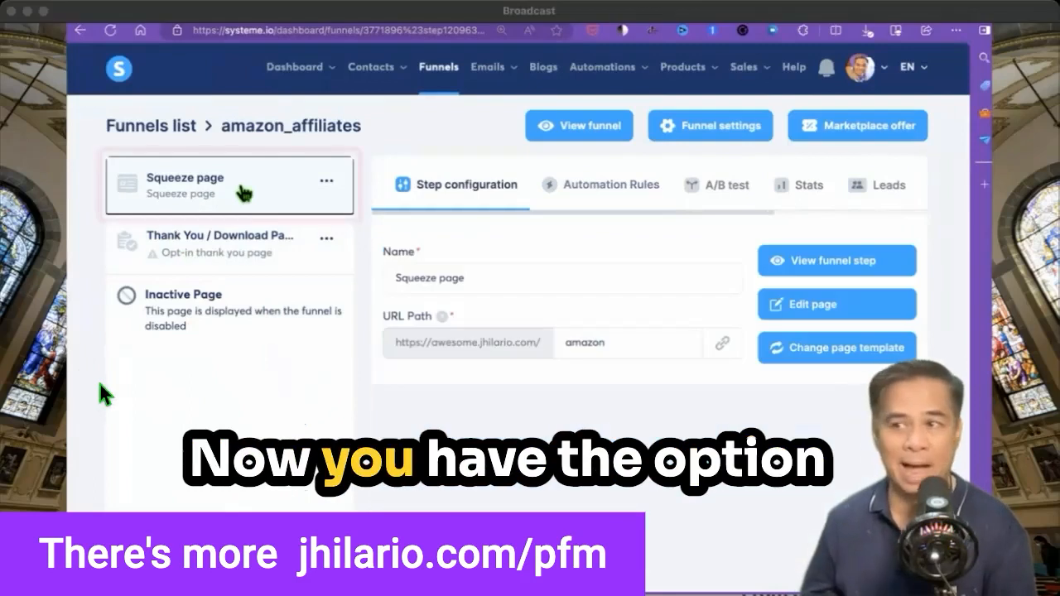
left_click(237, 253)
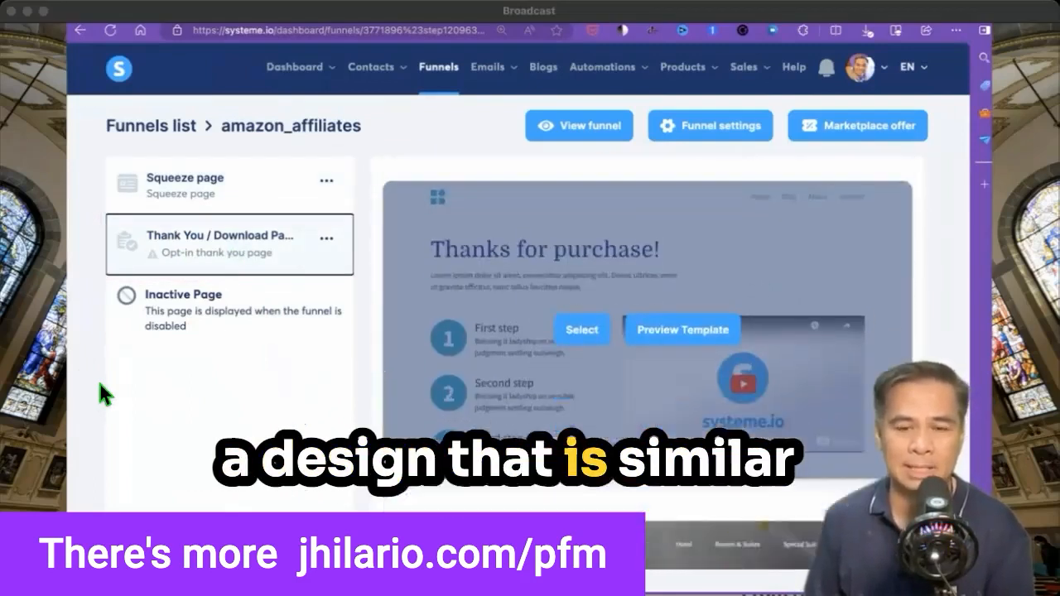
scroll(750, 452, "up", 5)
scroll(750, 451, "down", 4)
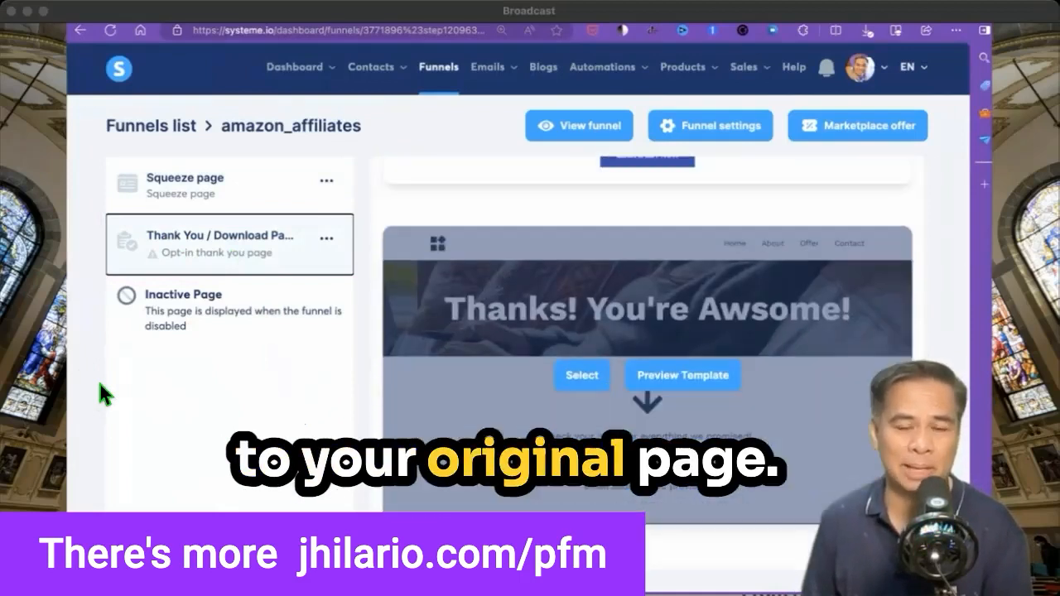
scroll(543, 215, "up", 1)
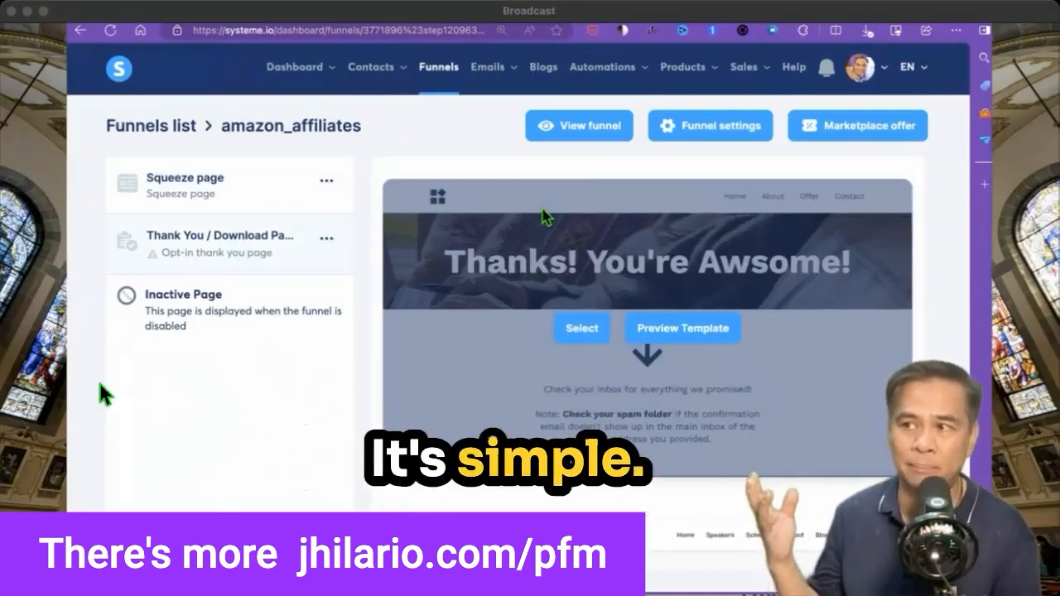
left_click(583, 329)
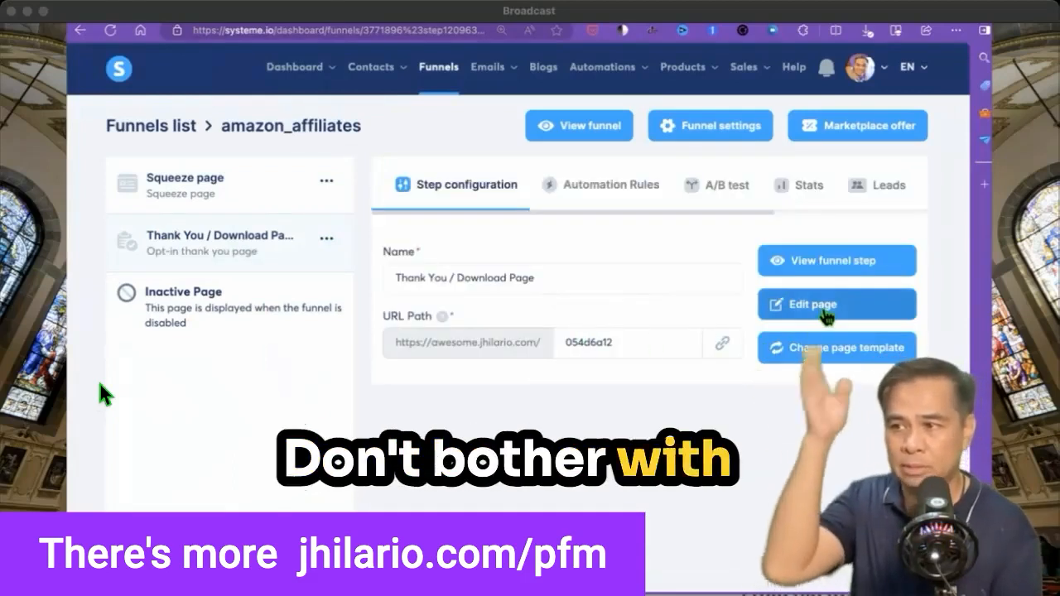
left_click(817, 305)
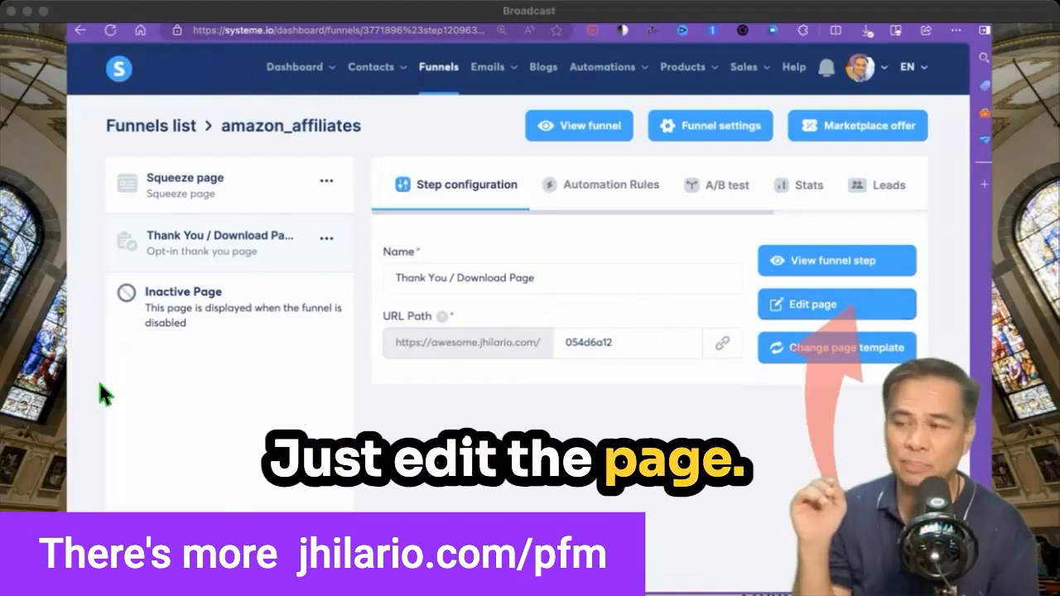
left_click(820, 308)
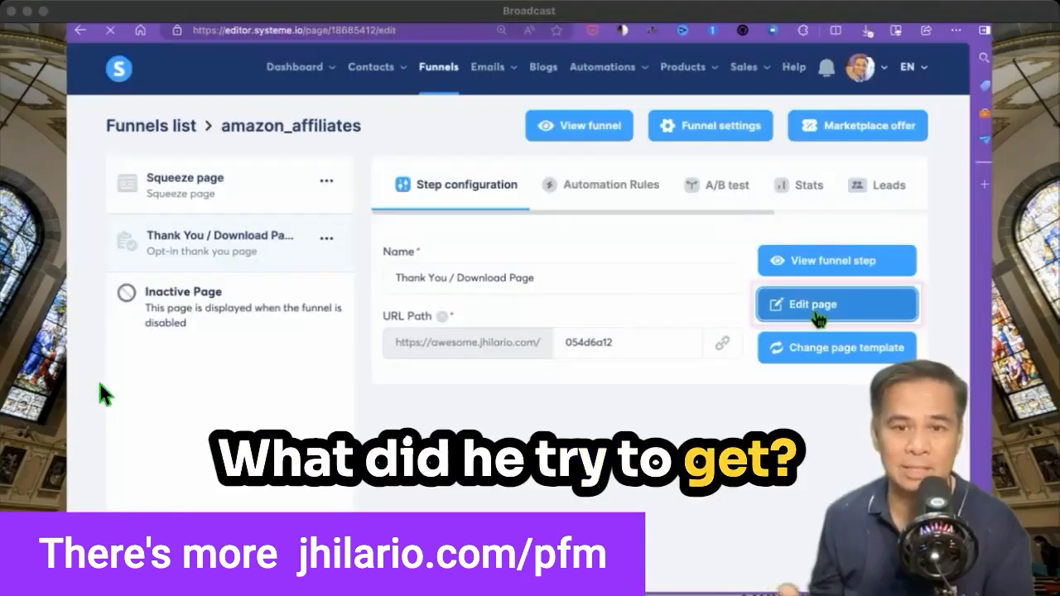
scroll(883, 317, "down", 2)
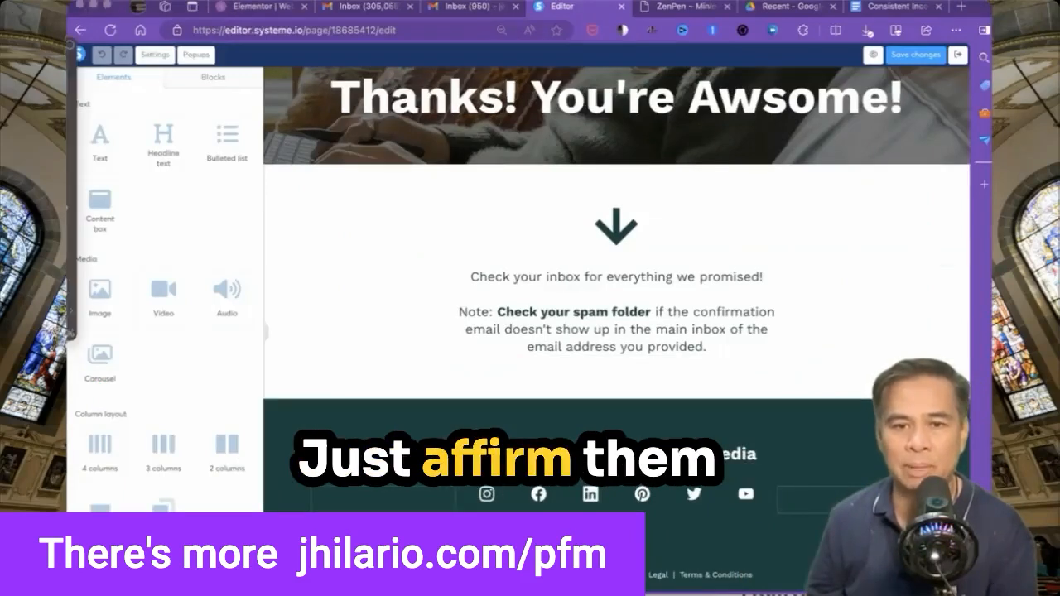
Delete the social-media and footer sections from the thank-you page.
left_click(971, 409)
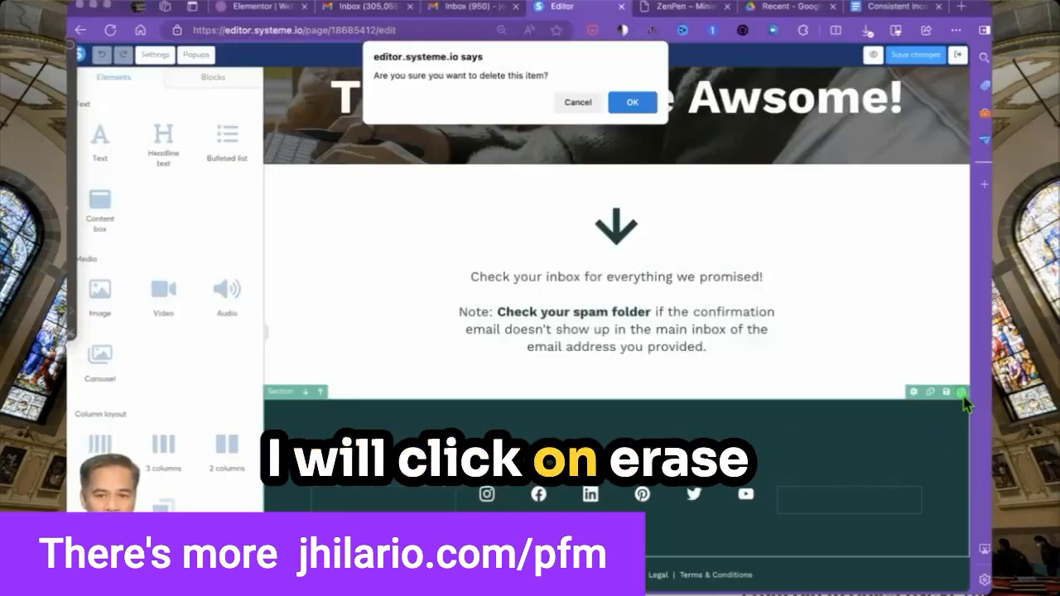
left_click(622, 105)
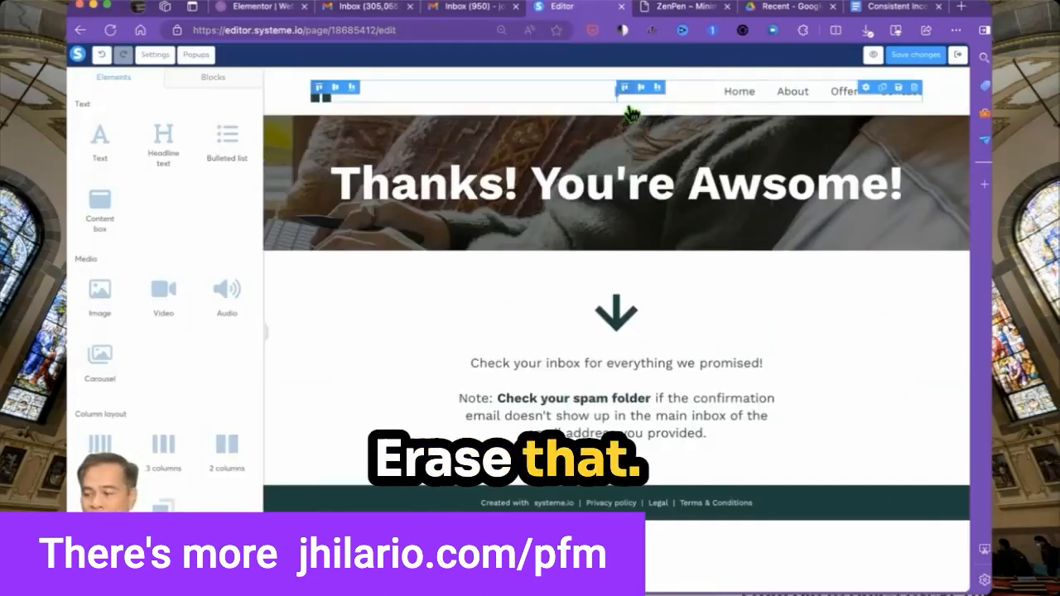
left_click(962, 480)
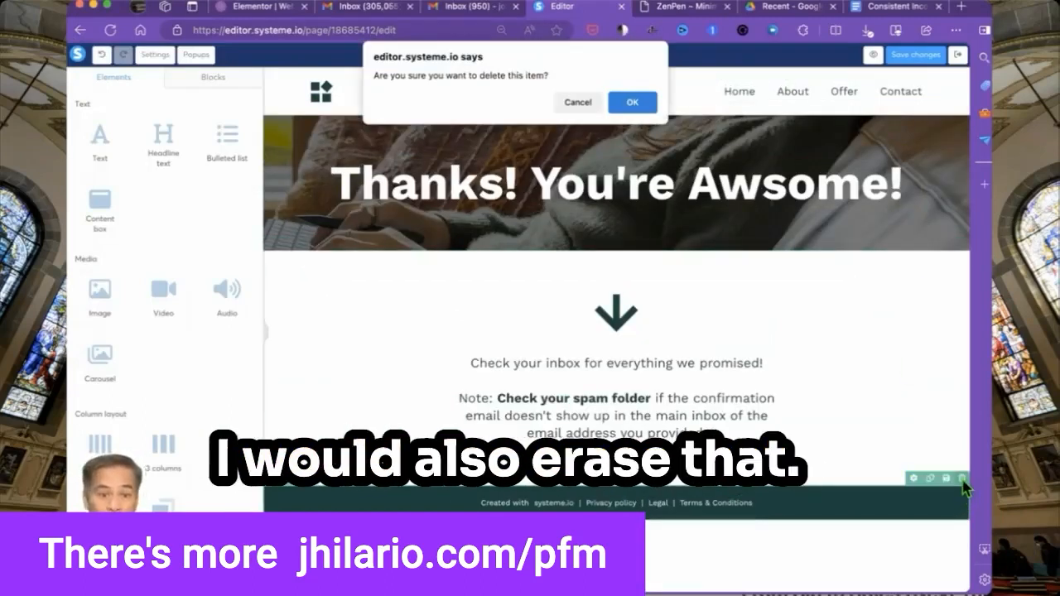
left_click(630, 106)
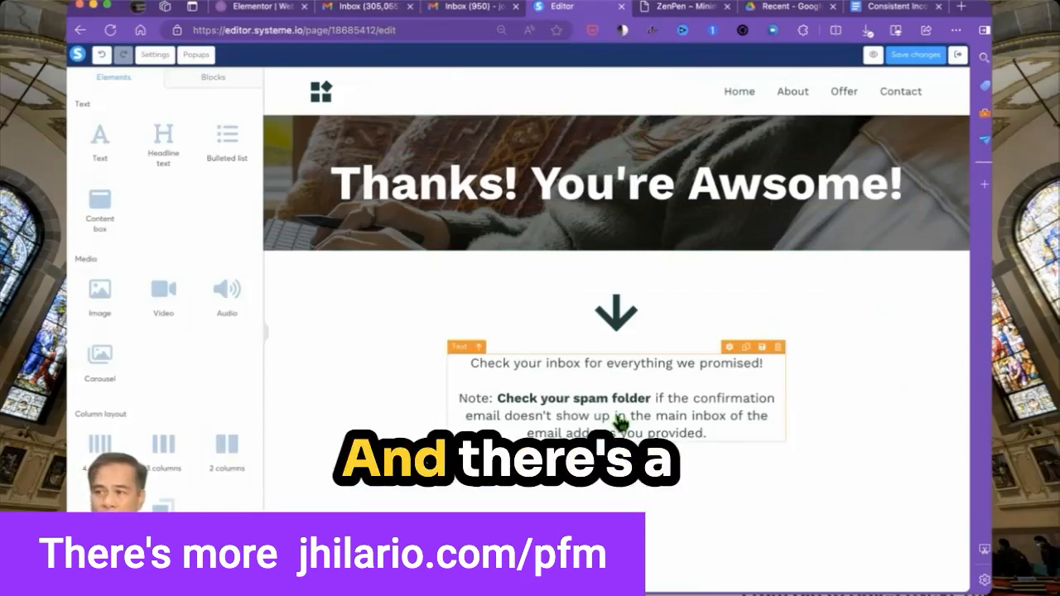
Change the headline to 'Thanks! Please Check Your Inbox First!' and add an image block below the arrow.
left_click(675, 189)
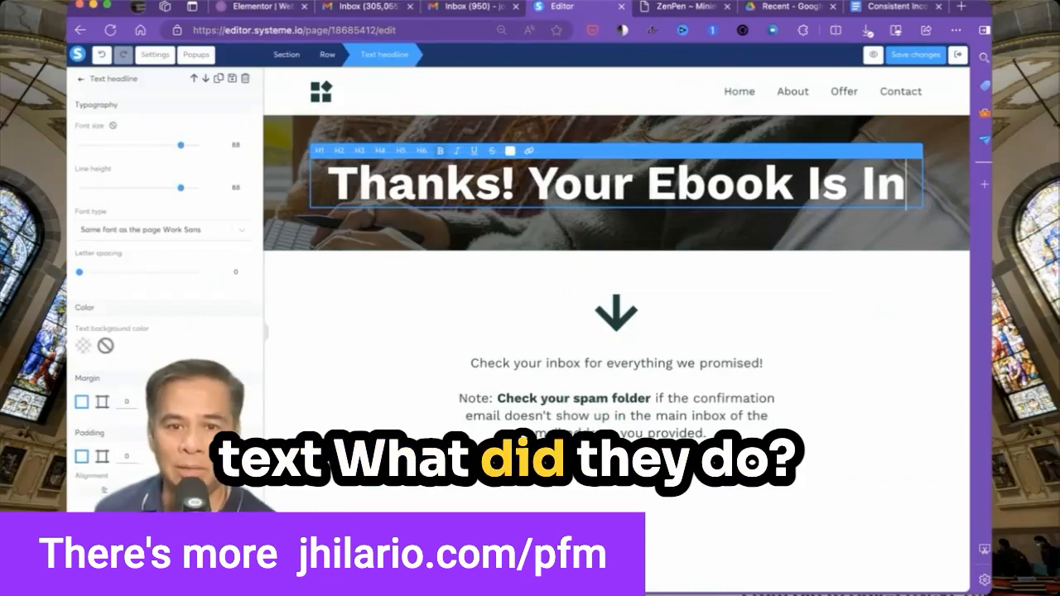
type("Your I")
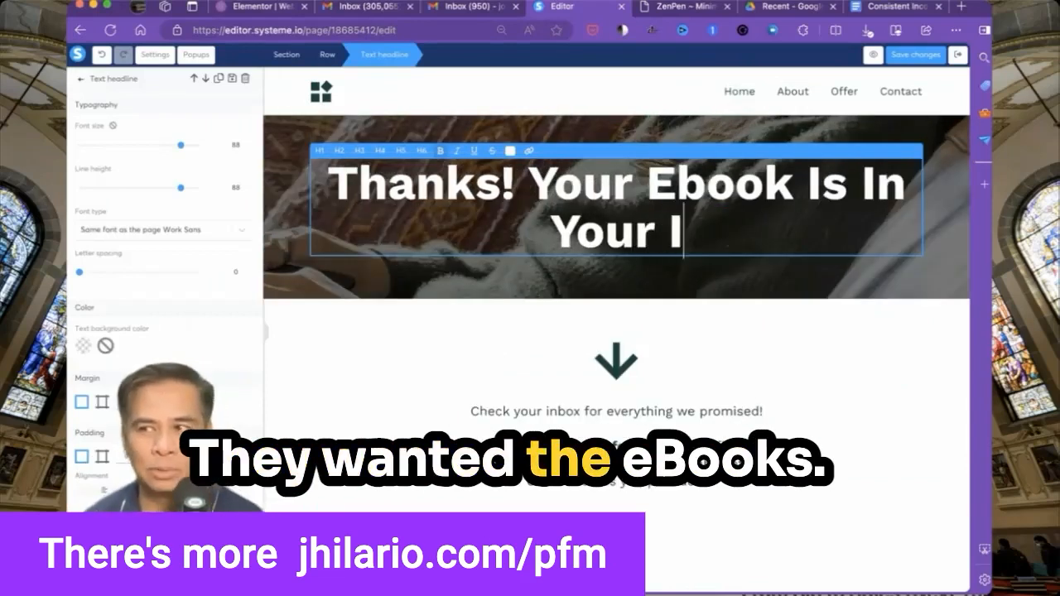
type("nbox!")
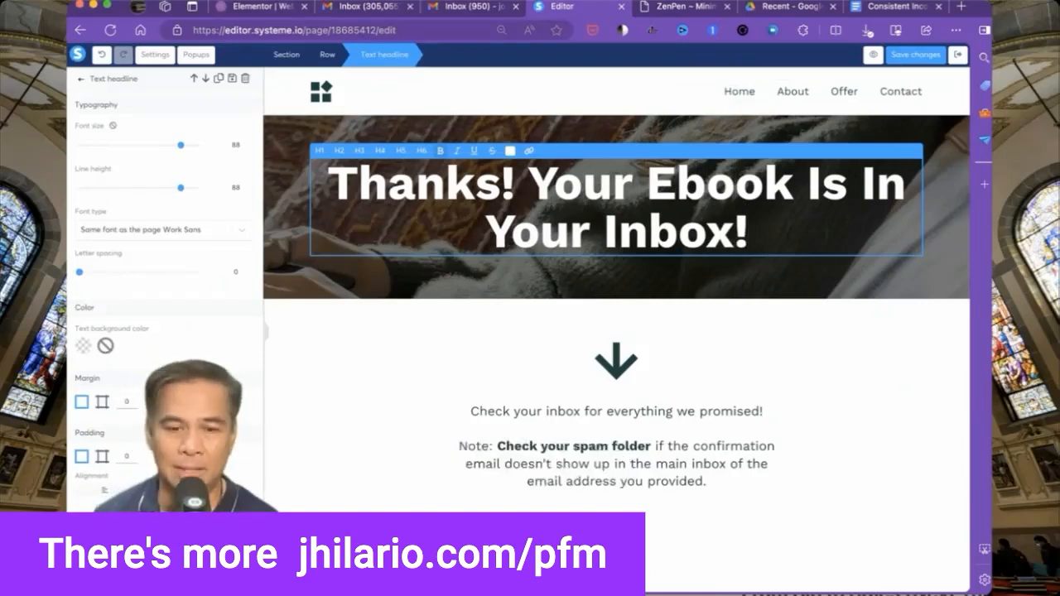
left_click_drag(527, 184, 750, 232)
type("Please Check Your")
type(" Invb")
key("BackSpace")
key("BackSpace")
type("box")
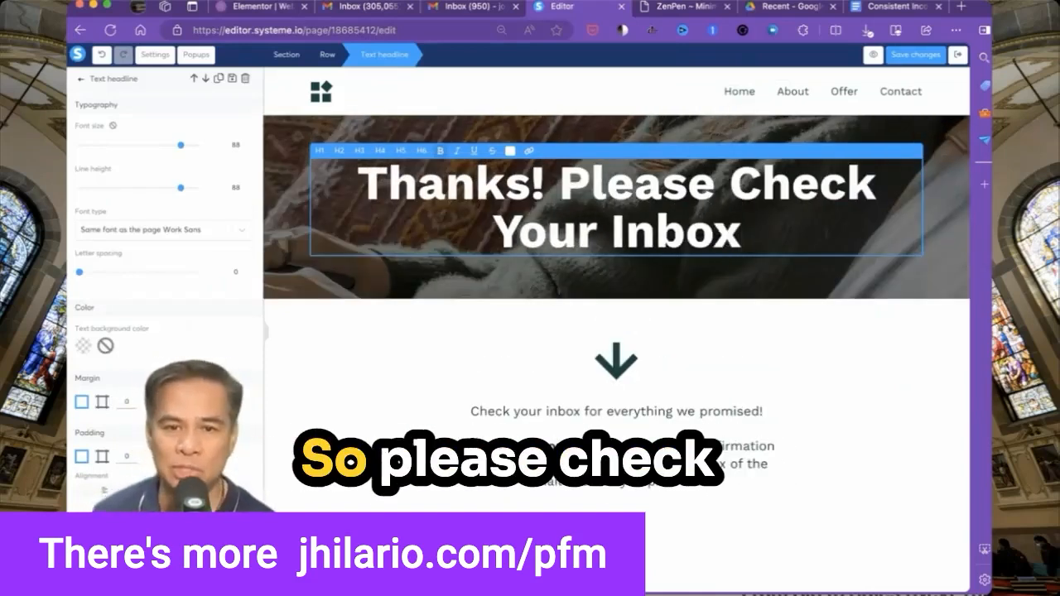
type(" First!")
left_click_drag(100, 289, 611, 379)
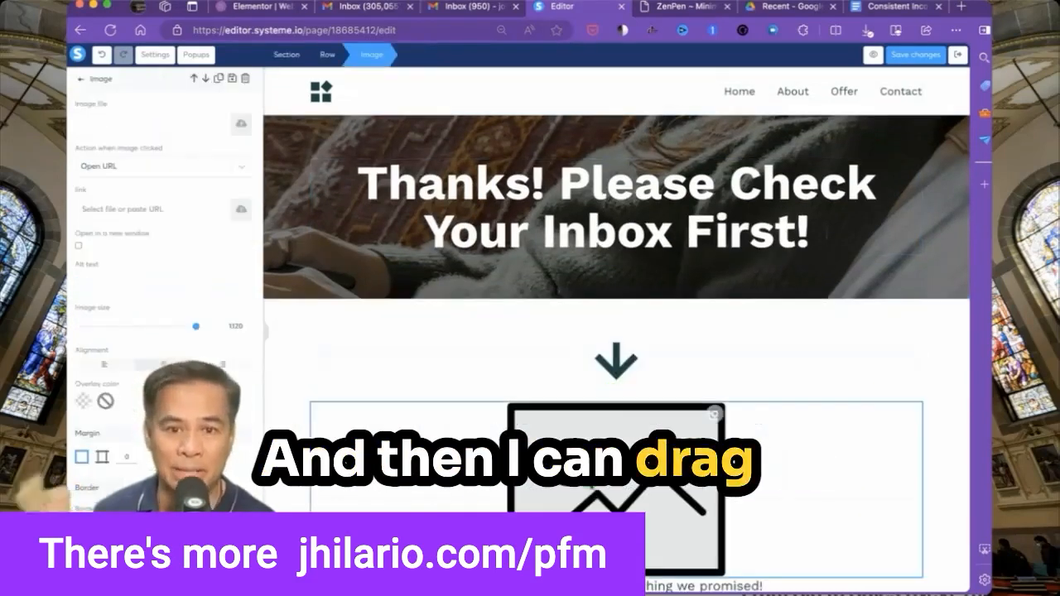
Insert the Consistent Income ebook cover from Your Images into the image block and shrink it.
left_click(241, 125)
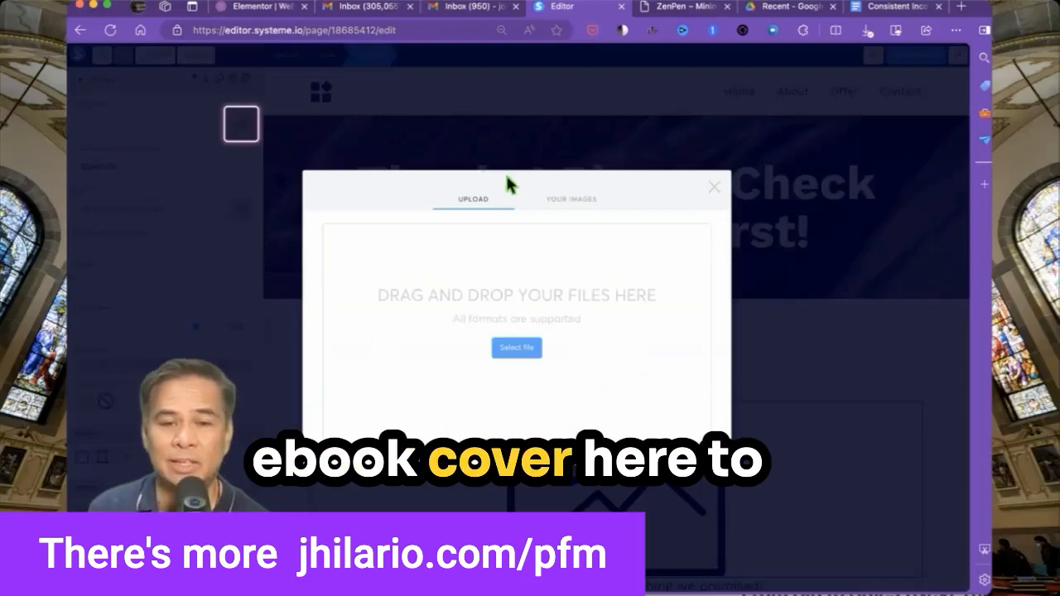
left_click(564, 204)
left_click(356, 242)
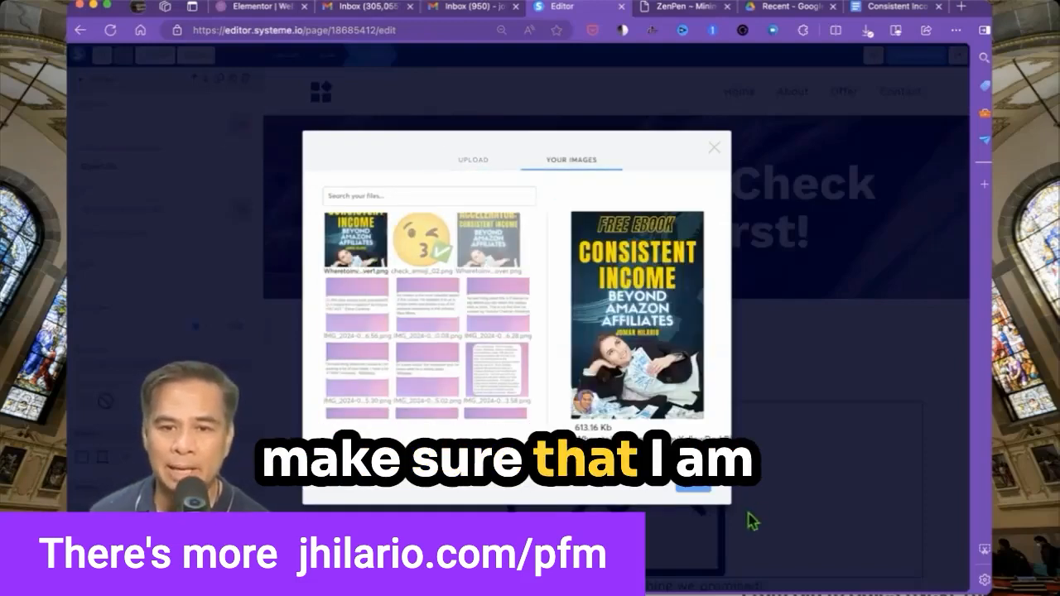
left_click(702, 497)
left_click_drag(138, 327, 109, 333)
left_click(366, 363)
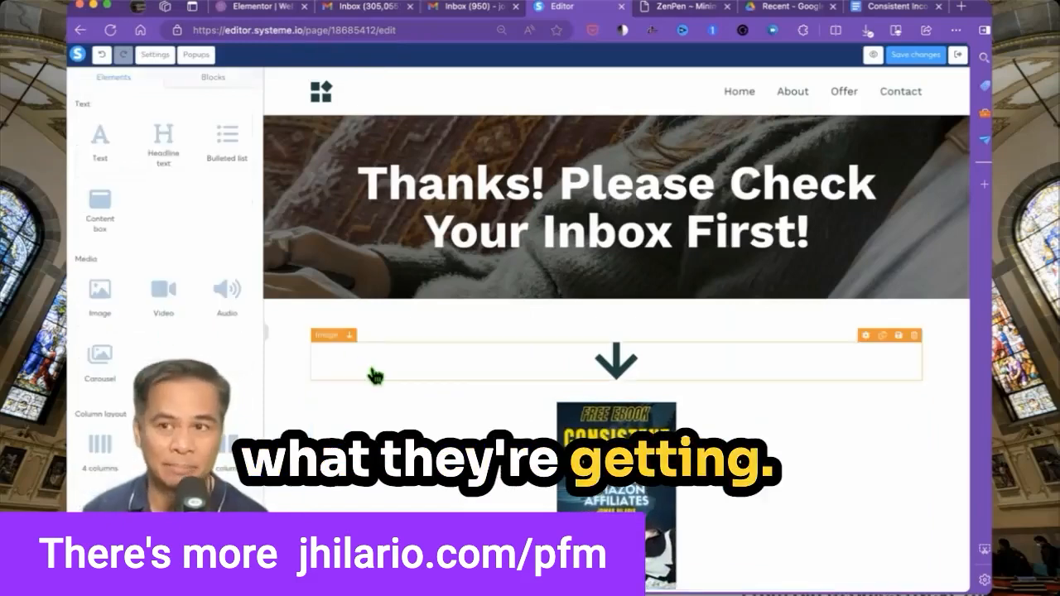
Check the arrow-and-cover row and spam-folder note, then save the thank-you page.
scroll(369, 366, "down", 2)
left_click(623, 492)
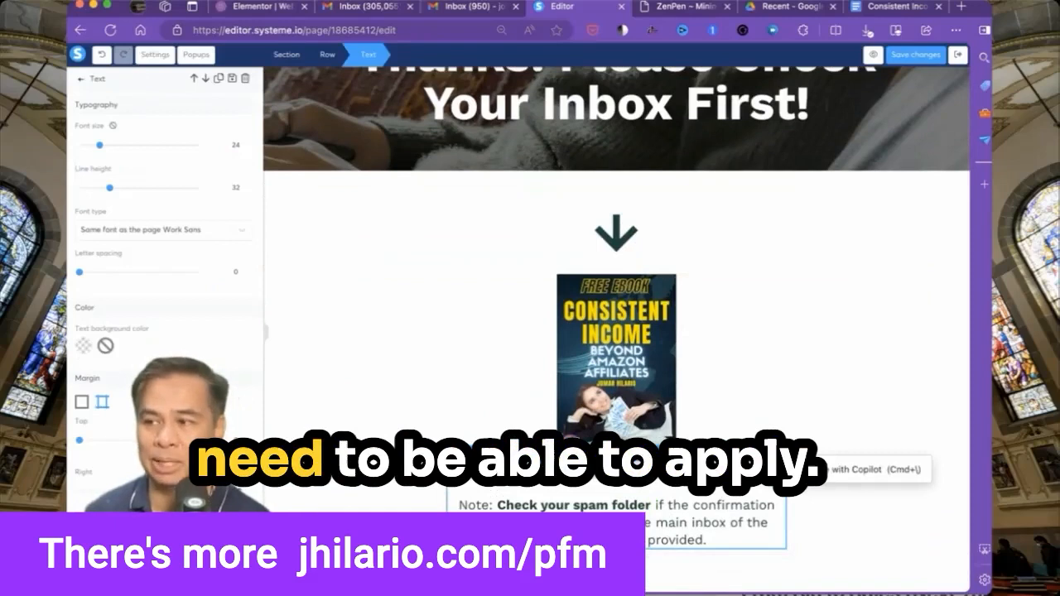
left_click(414, 507)
left_click(292, 438)
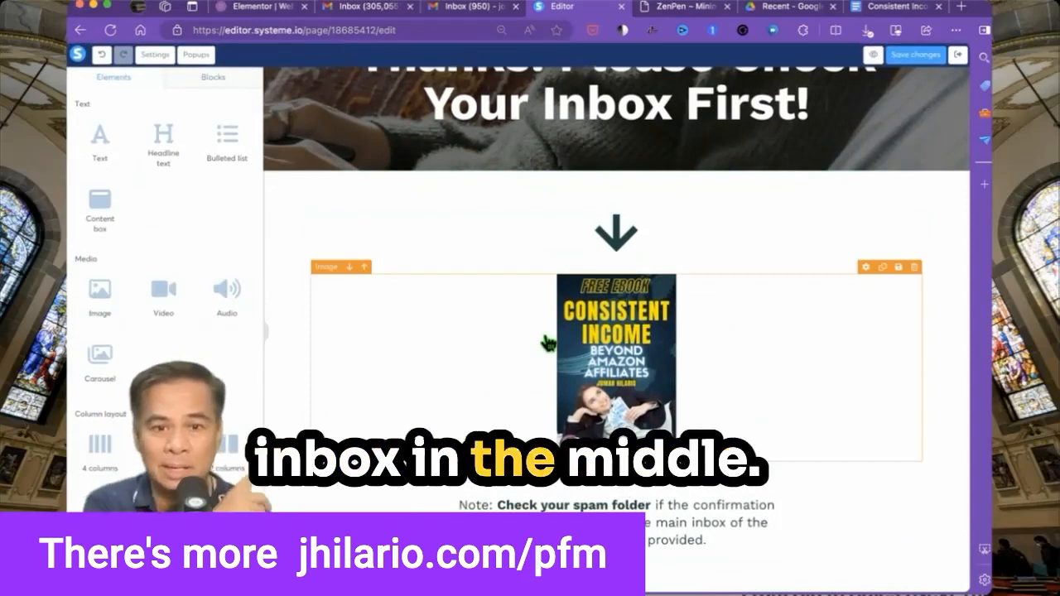
scroll(852, 192, "up", 3)
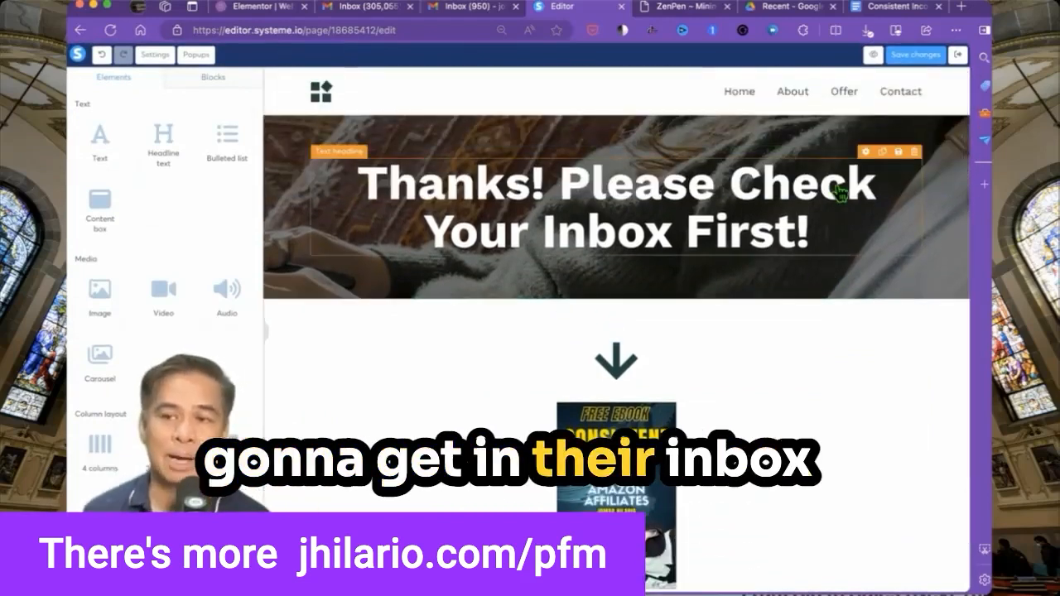
scroll(638, 260, "down", 3)
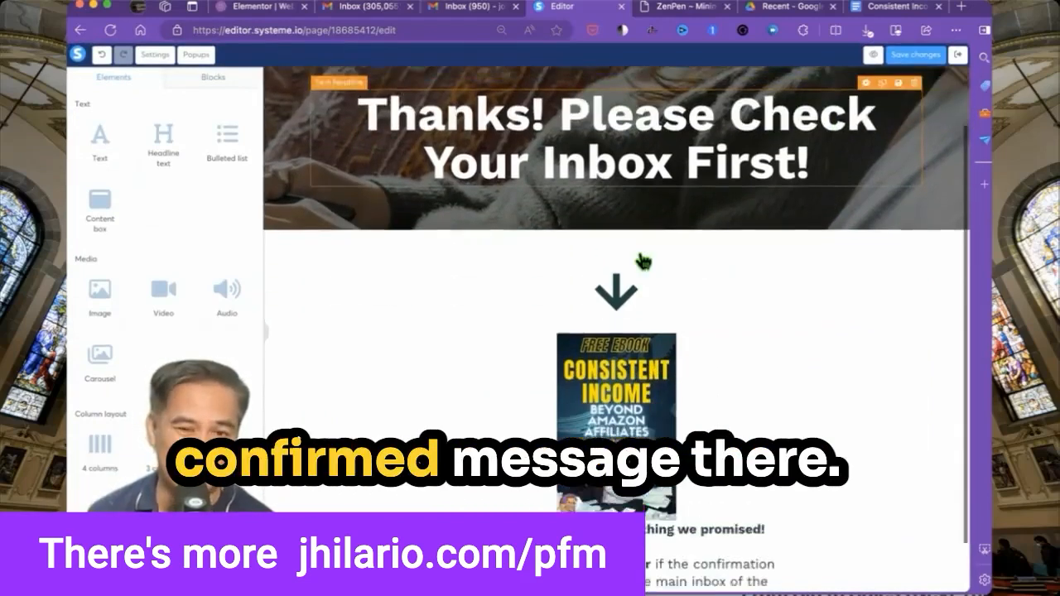
scroll(643, 261, "up", 3)
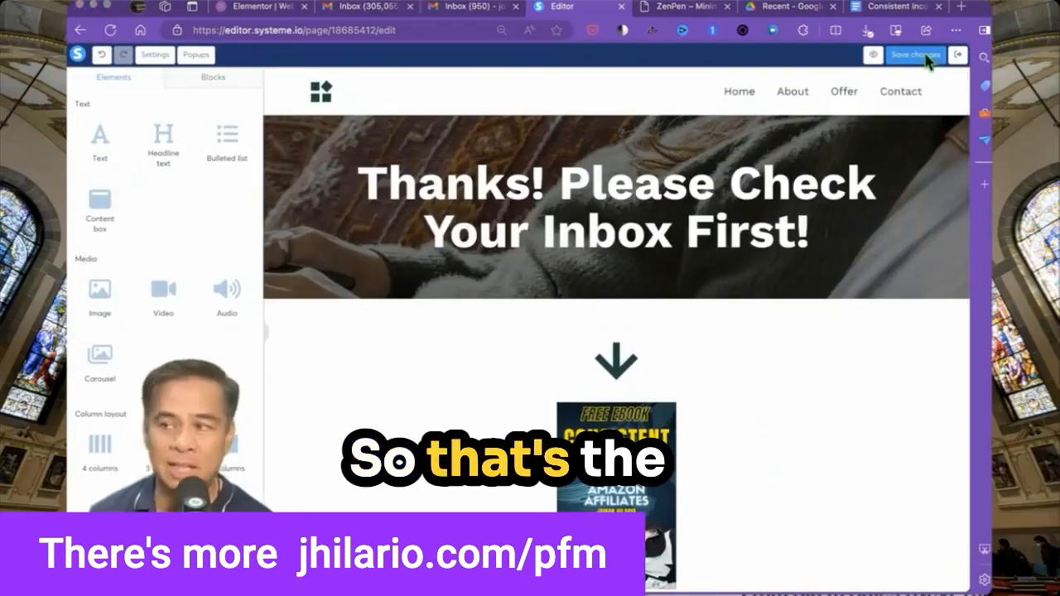
left_click(915, 56)
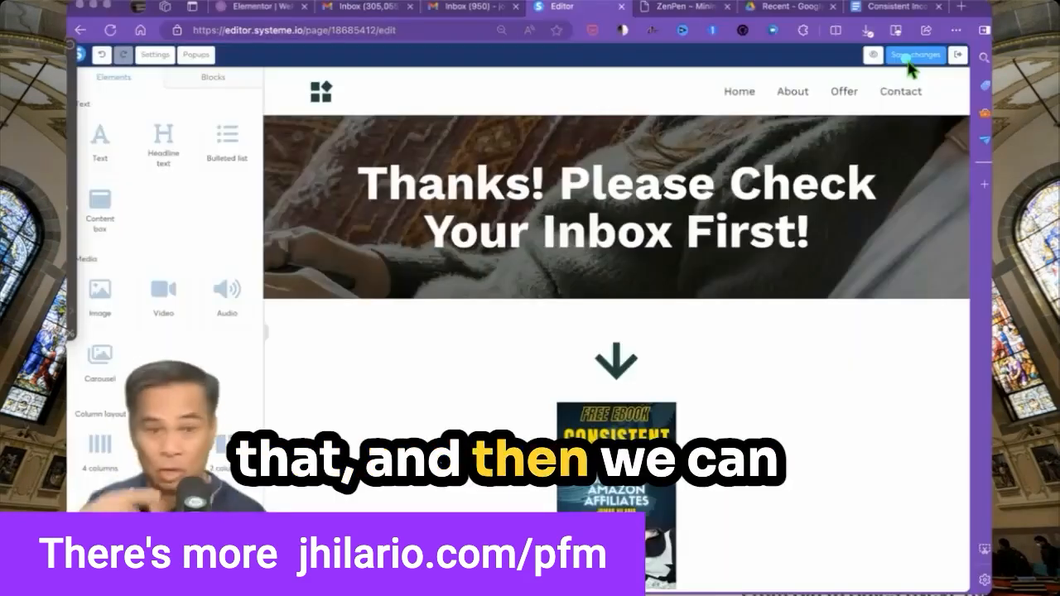
left_click(908, 58)
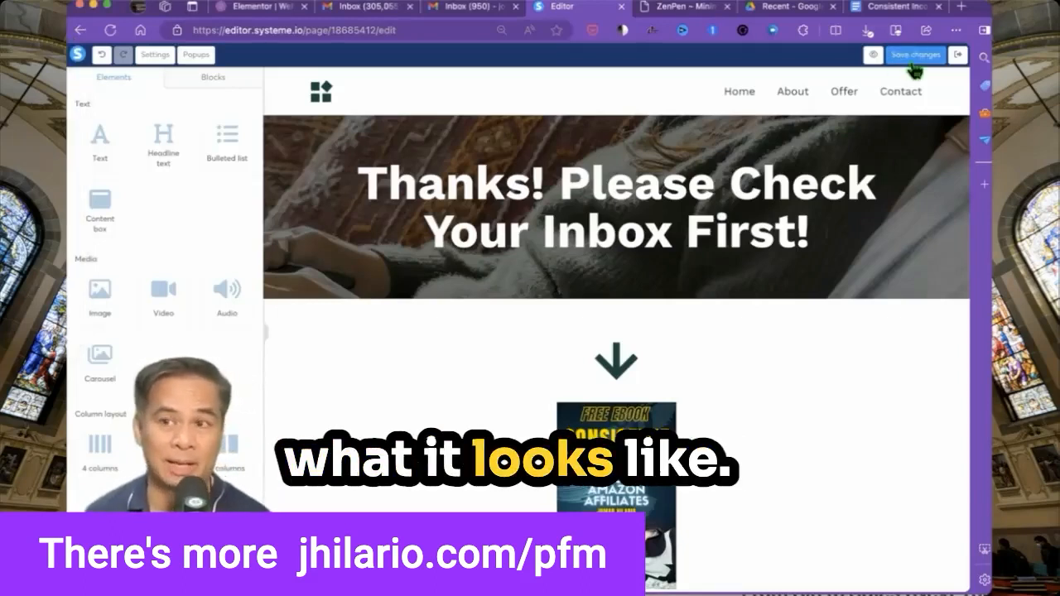
Submit the live squeeze page's opt-in form and review the thank-you page showing the ebook cover.
left_click(958, 57)
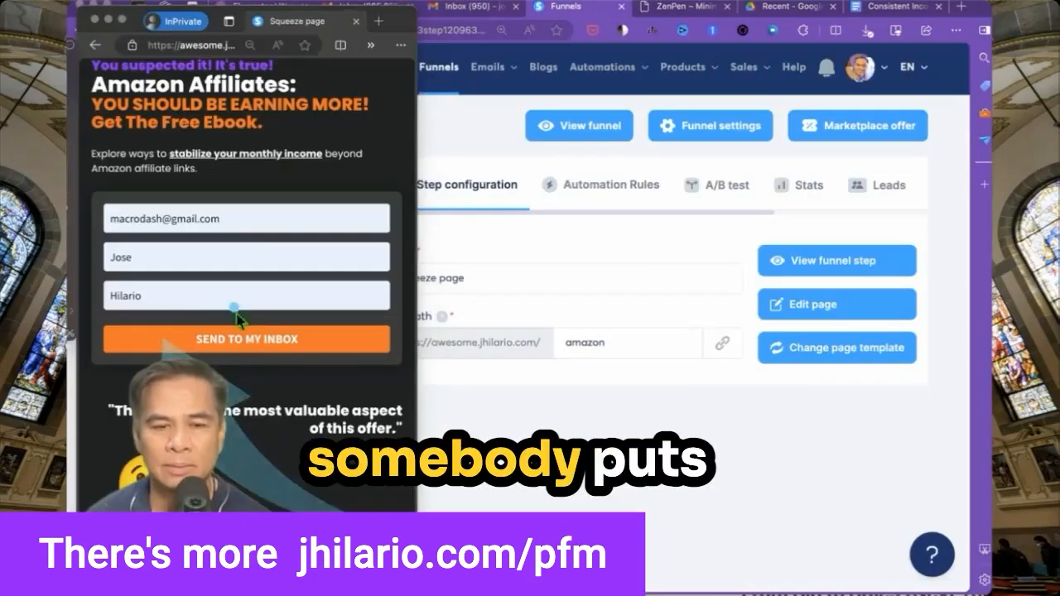
left_click(263, 352)
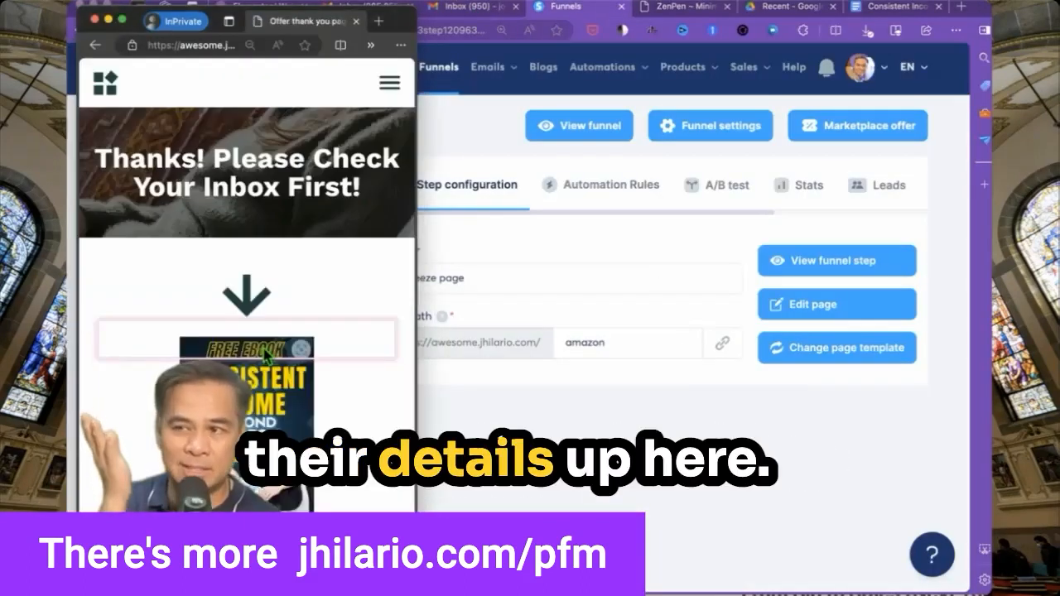
scroll(175, 472, "down", 2)
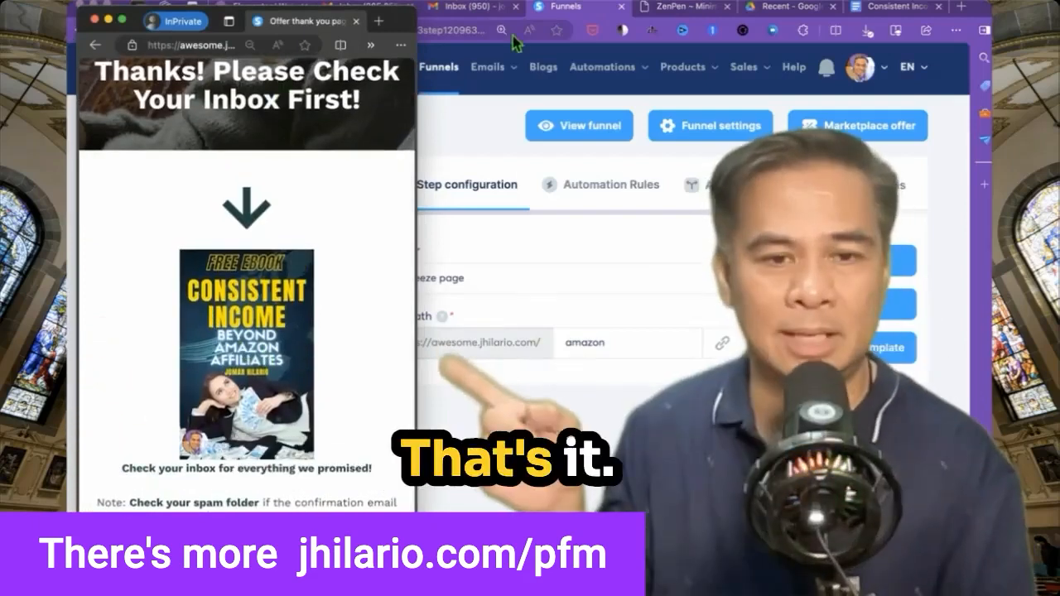
left_click(476, 14)
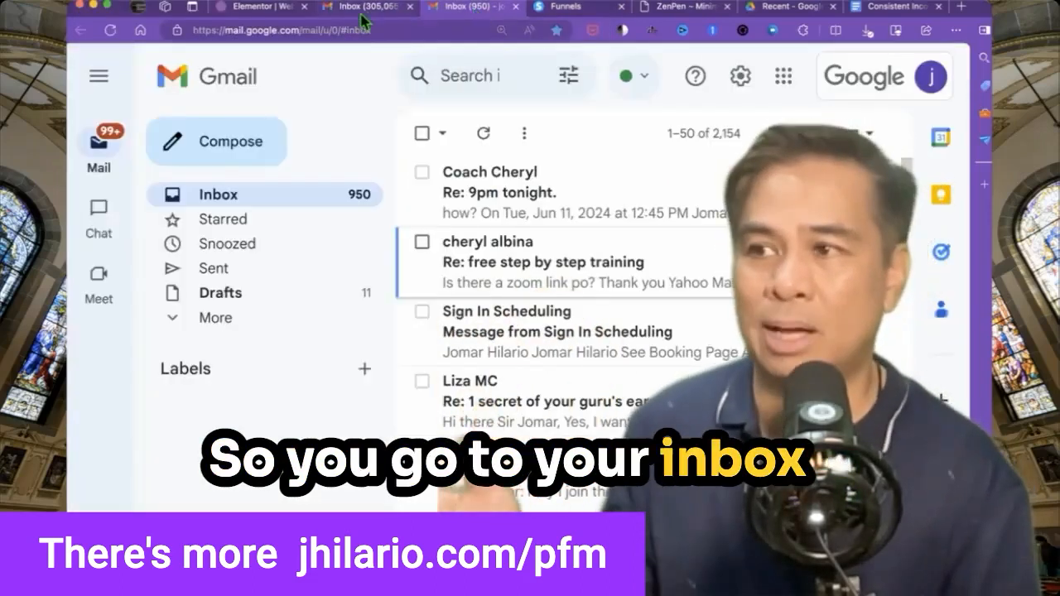
Search the other Gmail account's All Mail for the confirmation email and check the signed-in account.
left_click(347, 18)
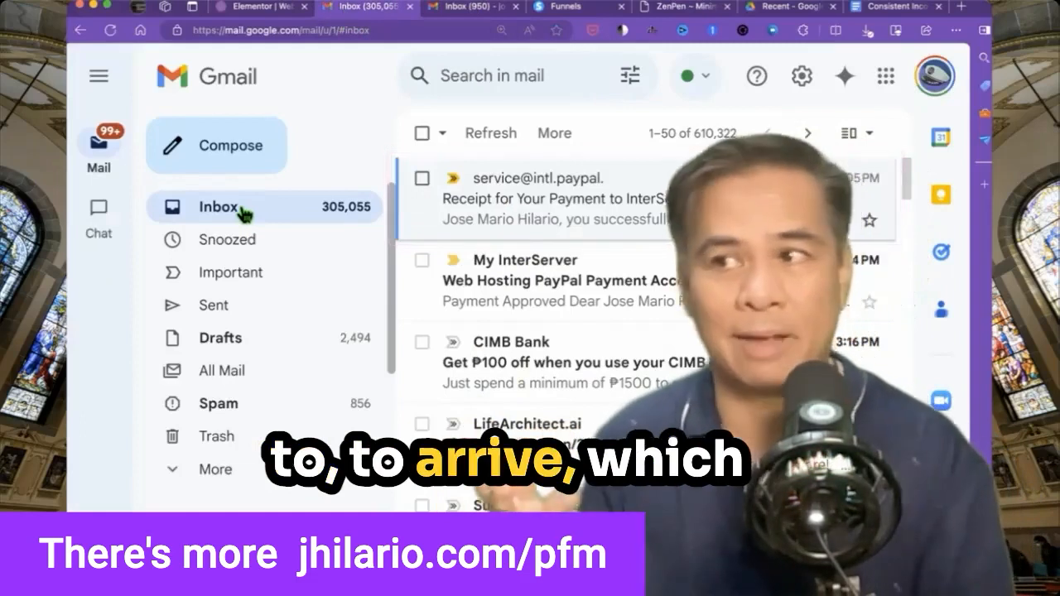
left_click(224, 386)
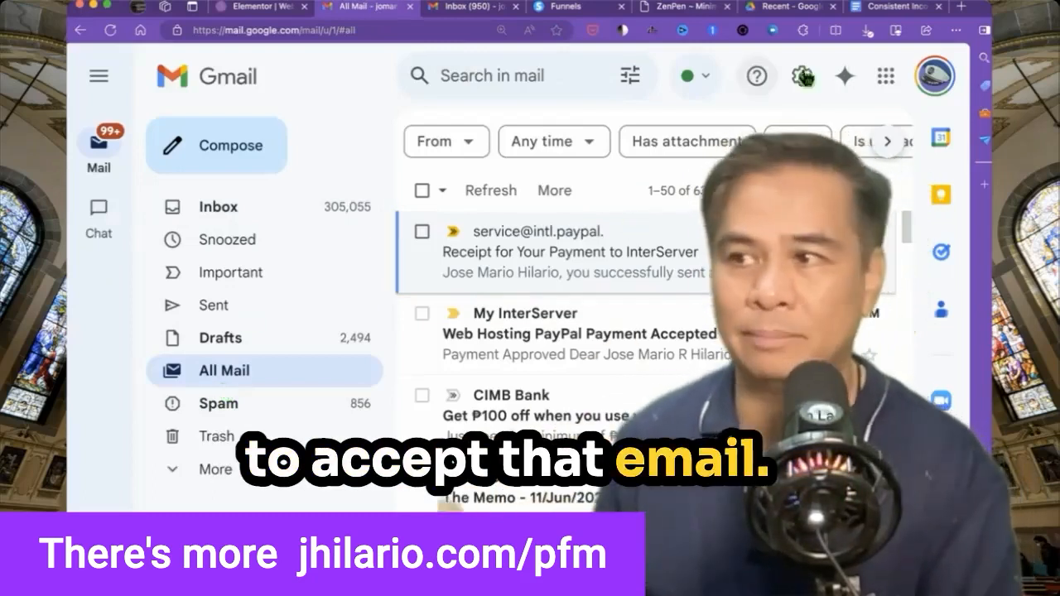
left_click(934, 75)
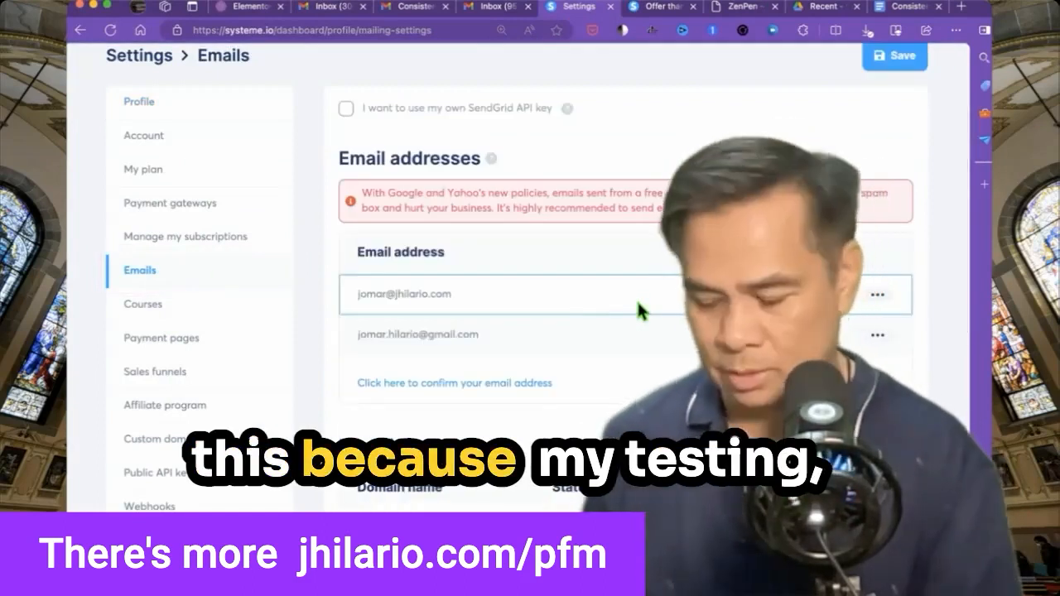
Scroll down the Settings > Emails page to reach the profile settings.
scroll(639, 311, "down", 1)
scroll(639, 311, "down", 1)
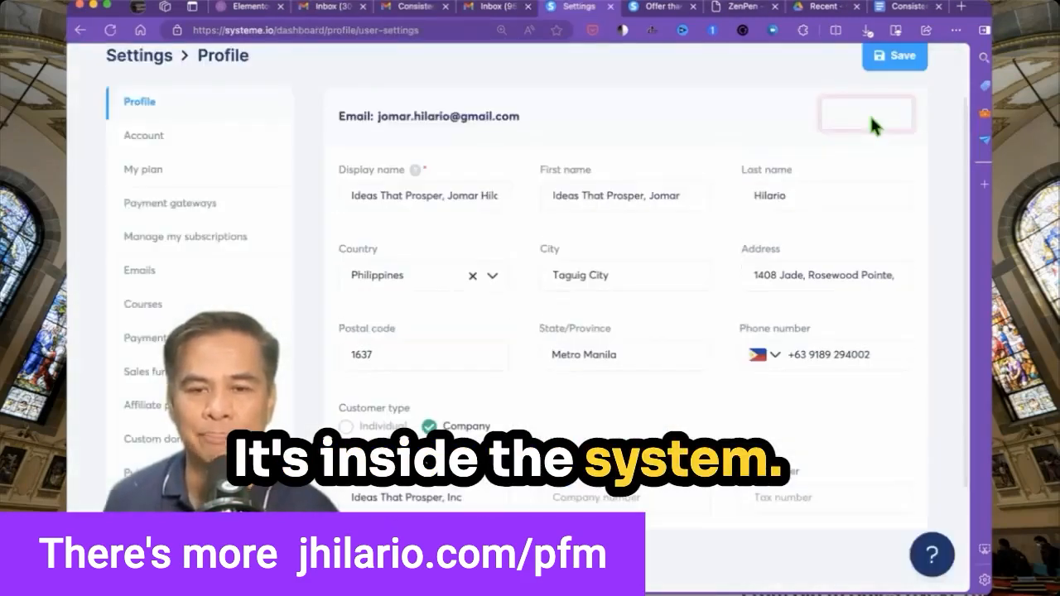
Open Settings > Emails and review the two verified sender addresses.
left_click(149, 272)
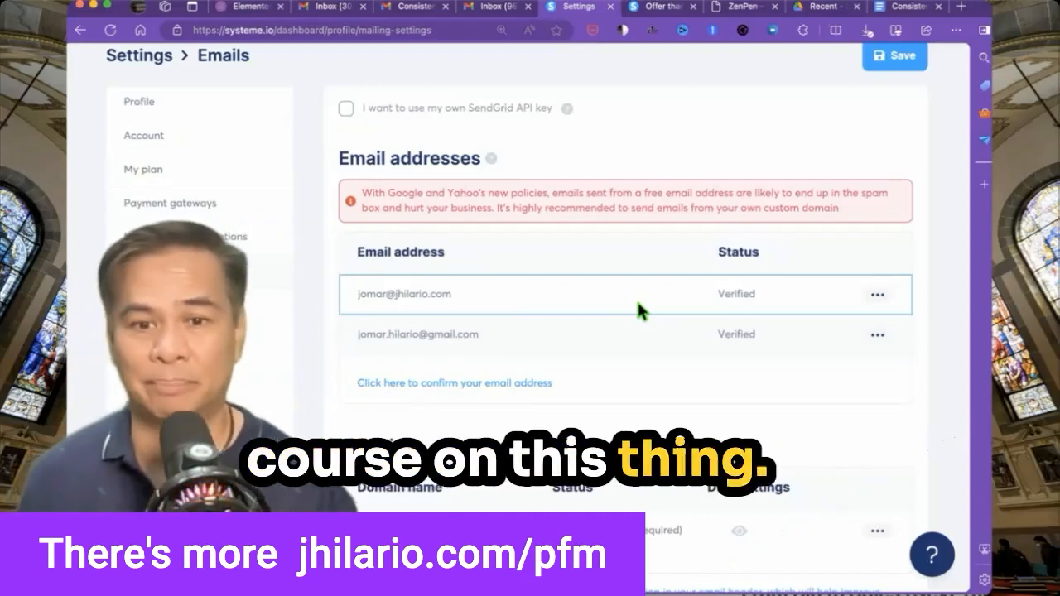
scroll(730, 356, "down", 3)
Copy the domain's _dmarc record value from its authentication instructions and close the dialog.
left_click(745, 381)
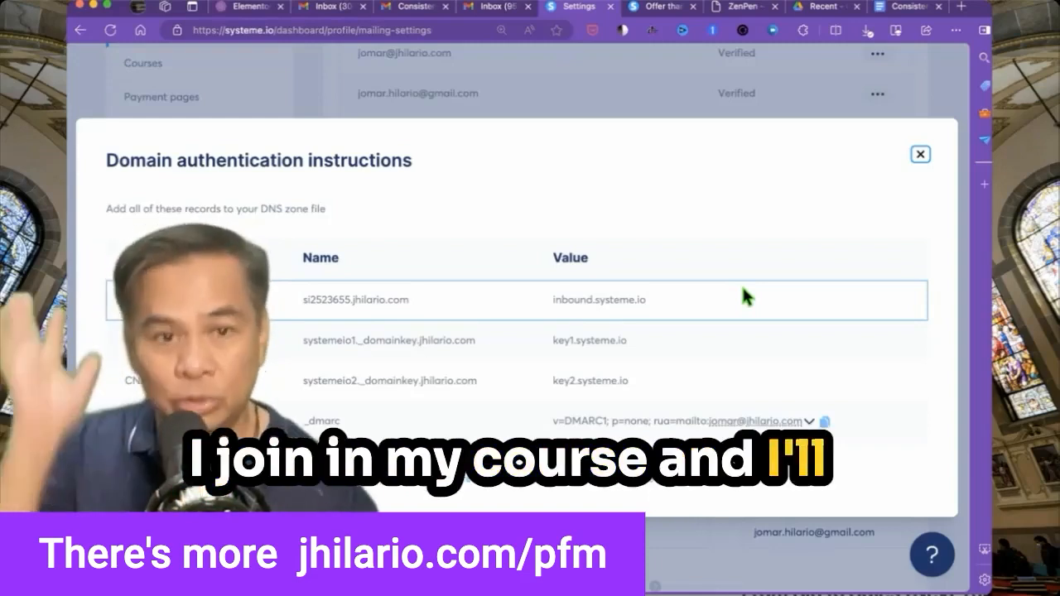
left_click(825, 422)
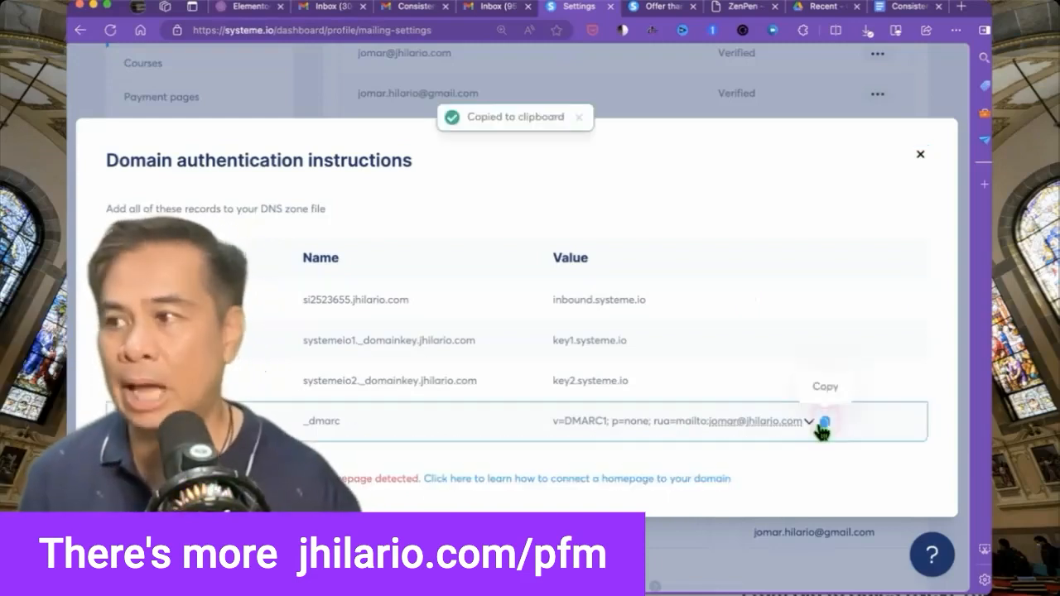
key("Escape")
scroll(761, 373, "down", 5)
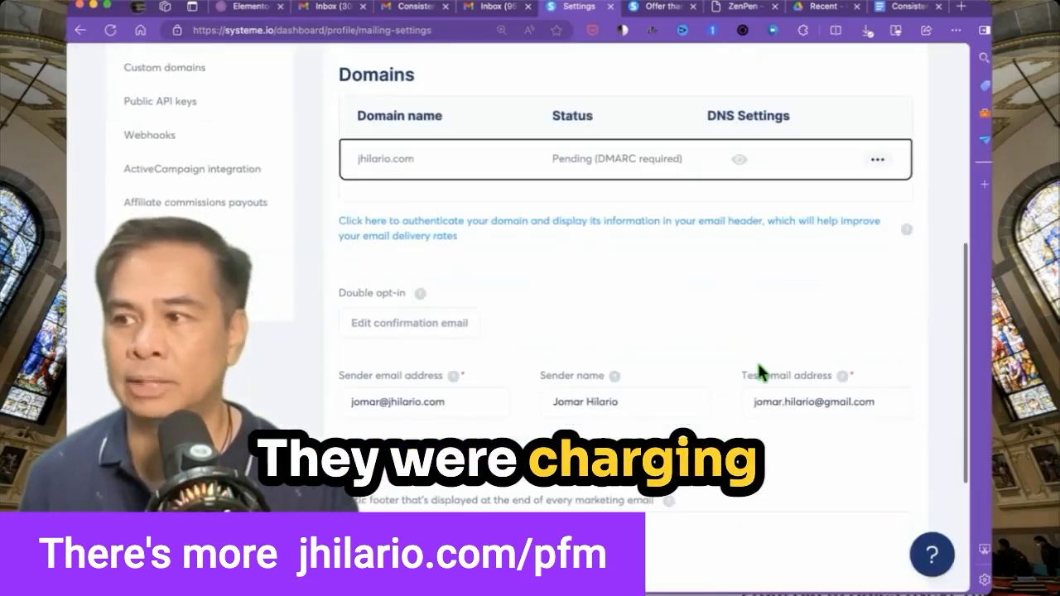
scroll(758, 362, "up", 8)
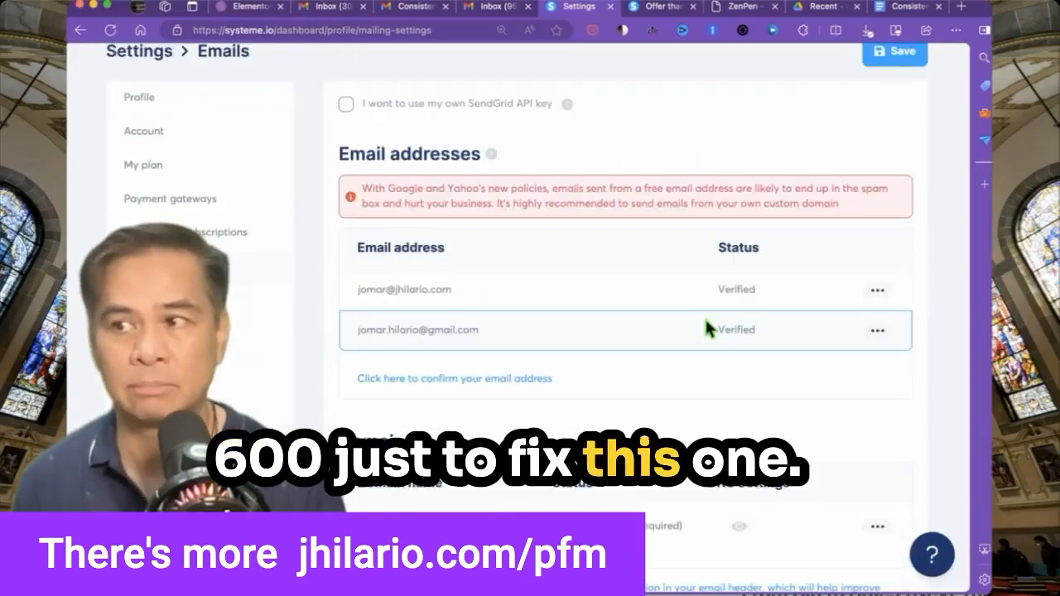